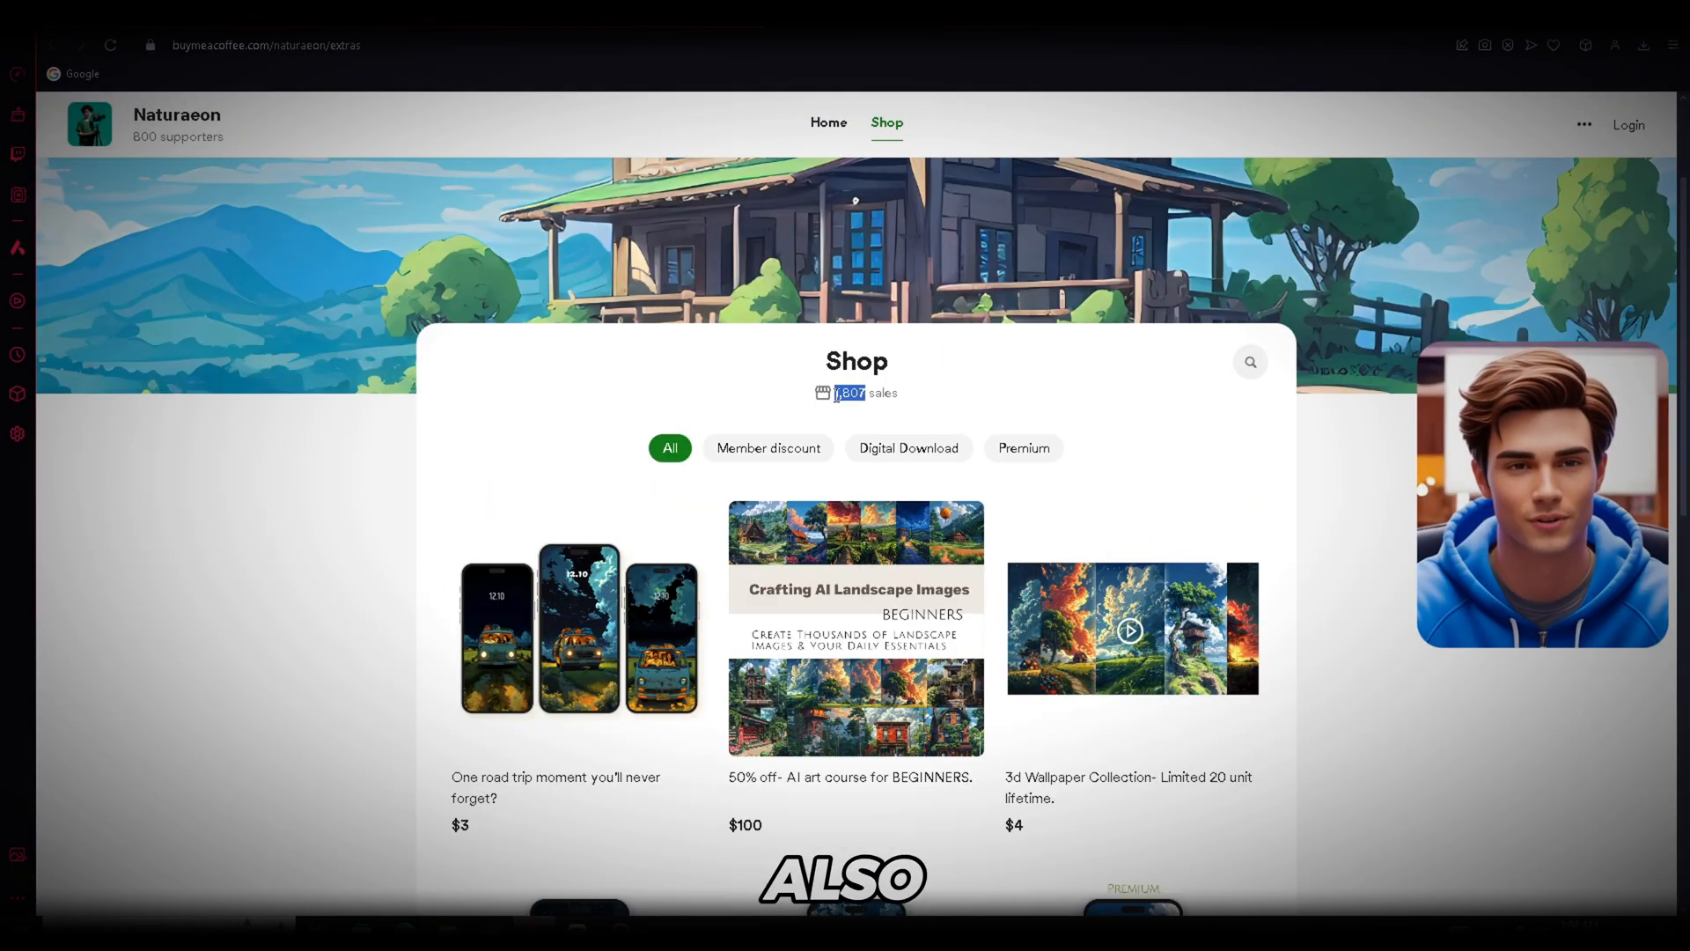
# Browse the phone wallpaper listings in the Naturaeon shop.
pyautogui.scroll(-8, 804, 563)
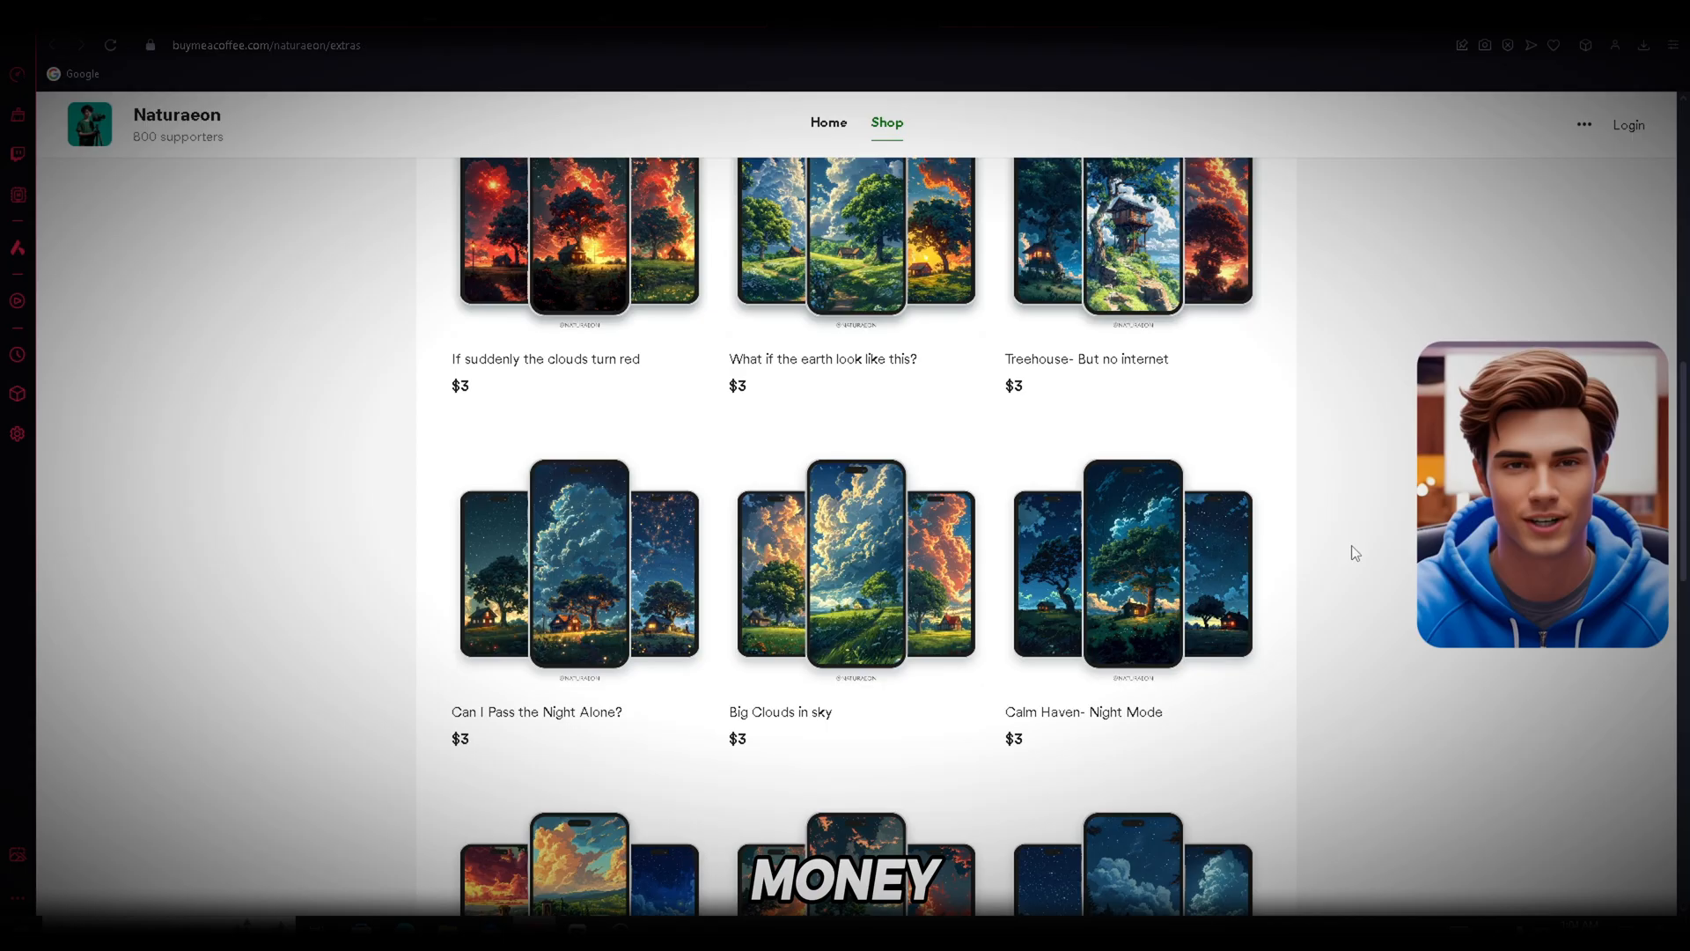
pyautogui.click(1144, 487)
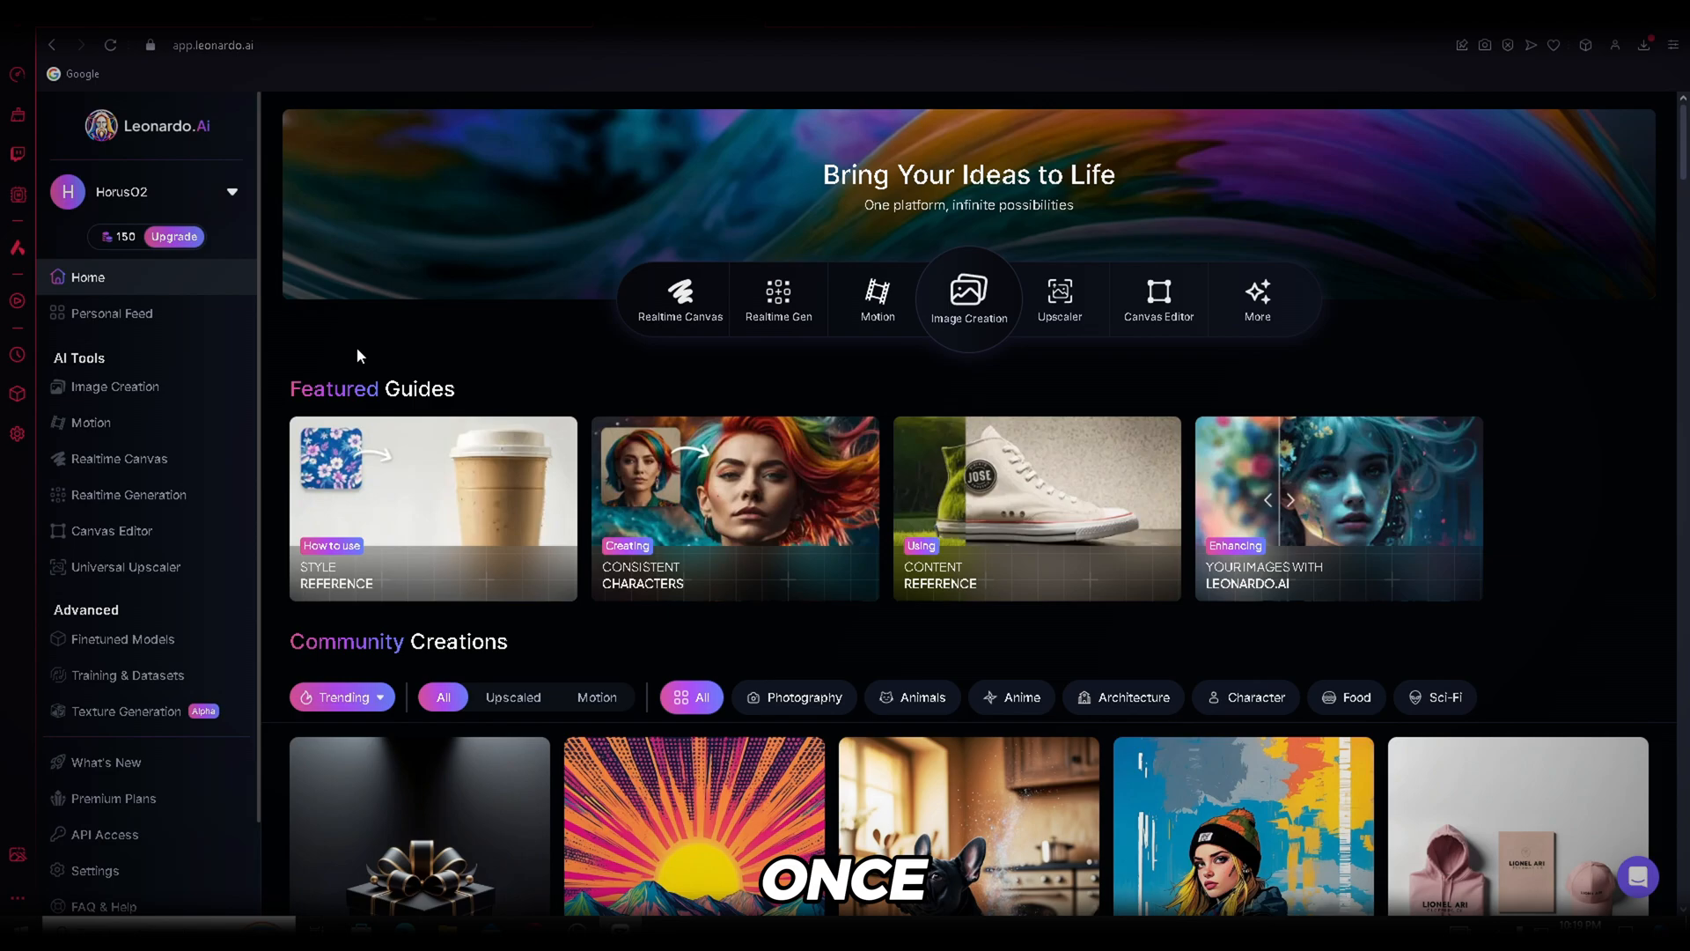
# Open the image creation tool and apply the Anime preset.
pyautogui.click(172, 389)
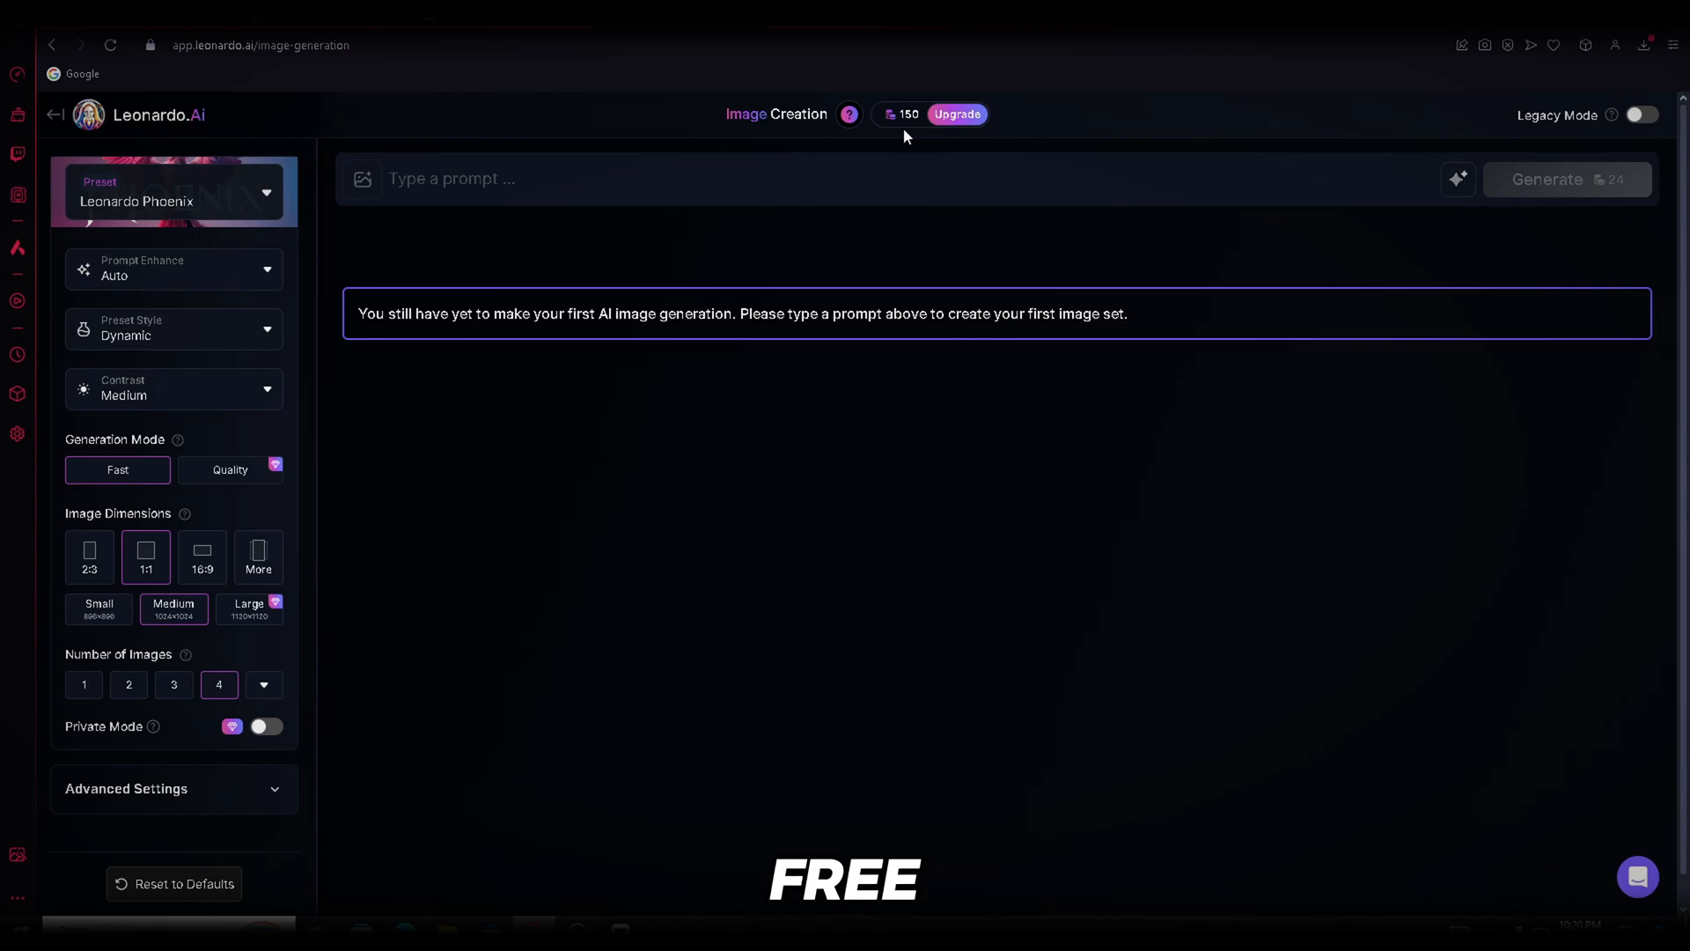
pyautogui.moveTo(914, 130)
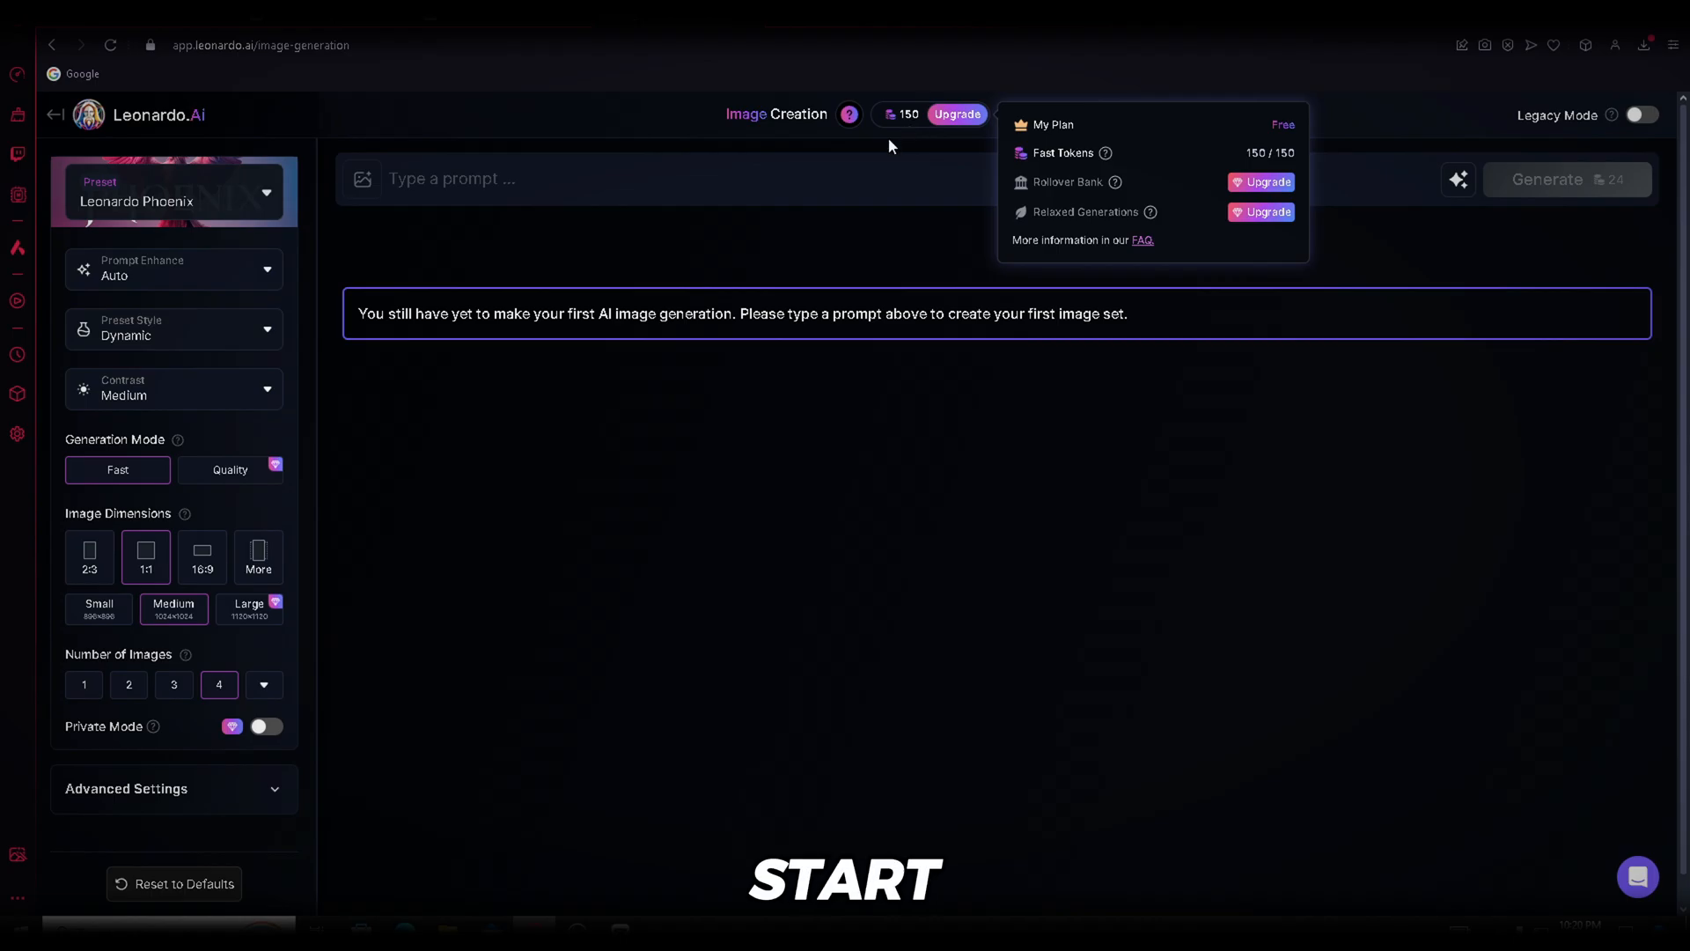
pyautogui.click(233, 205)
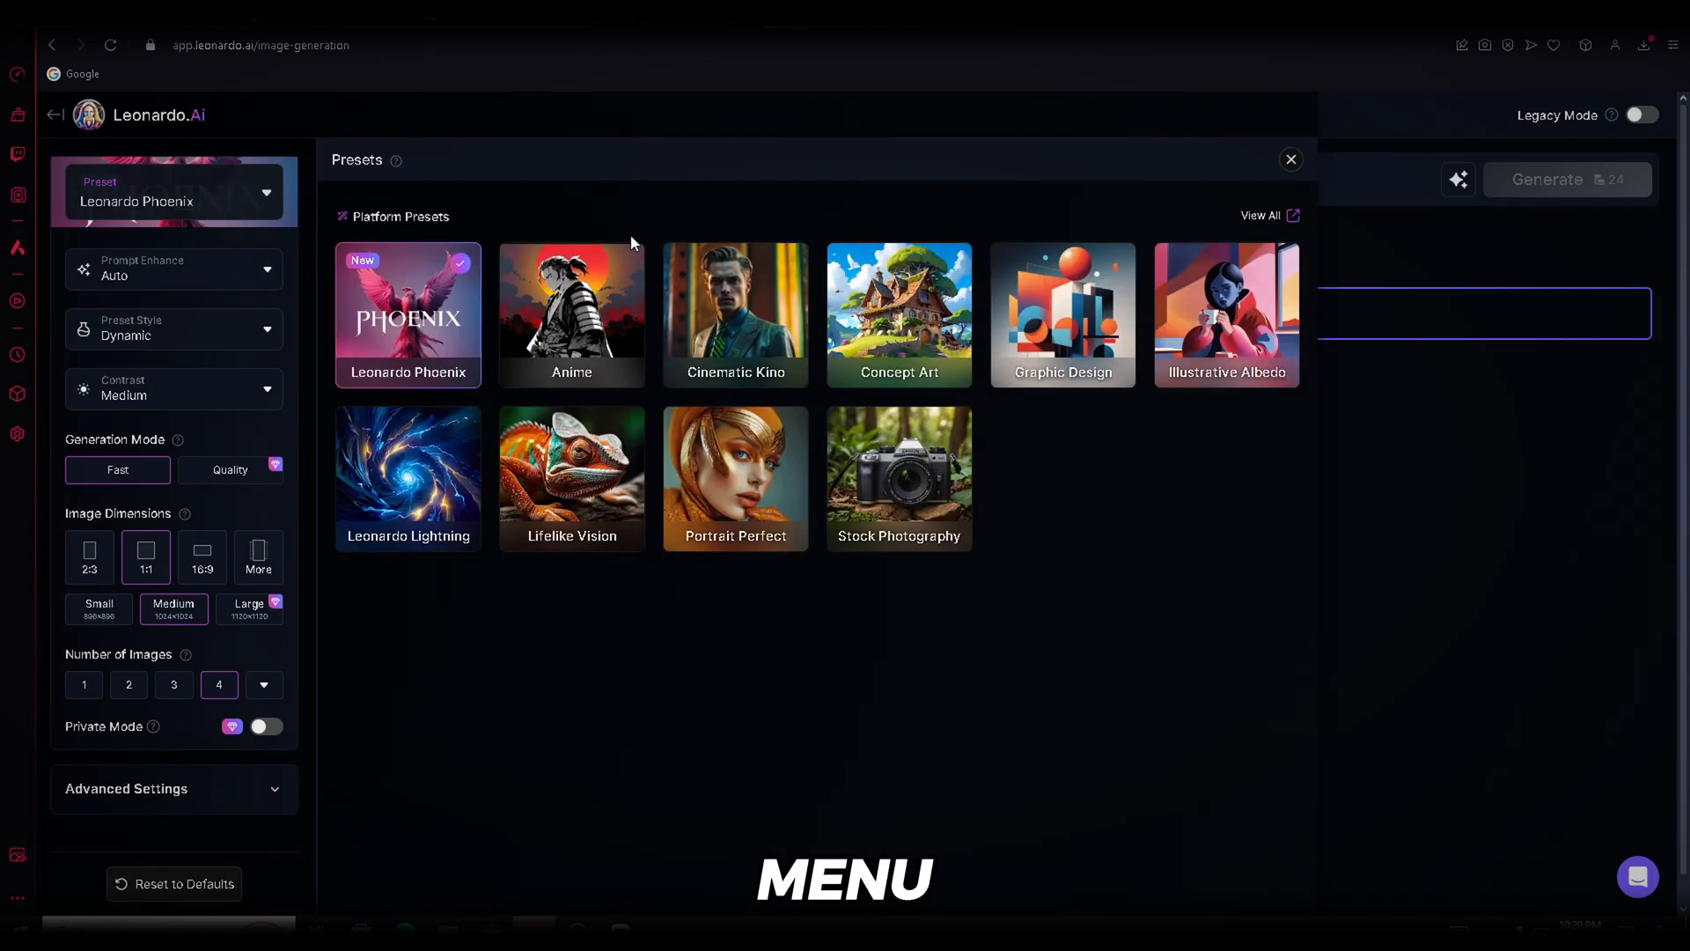
pyautogui.click(606, 312)
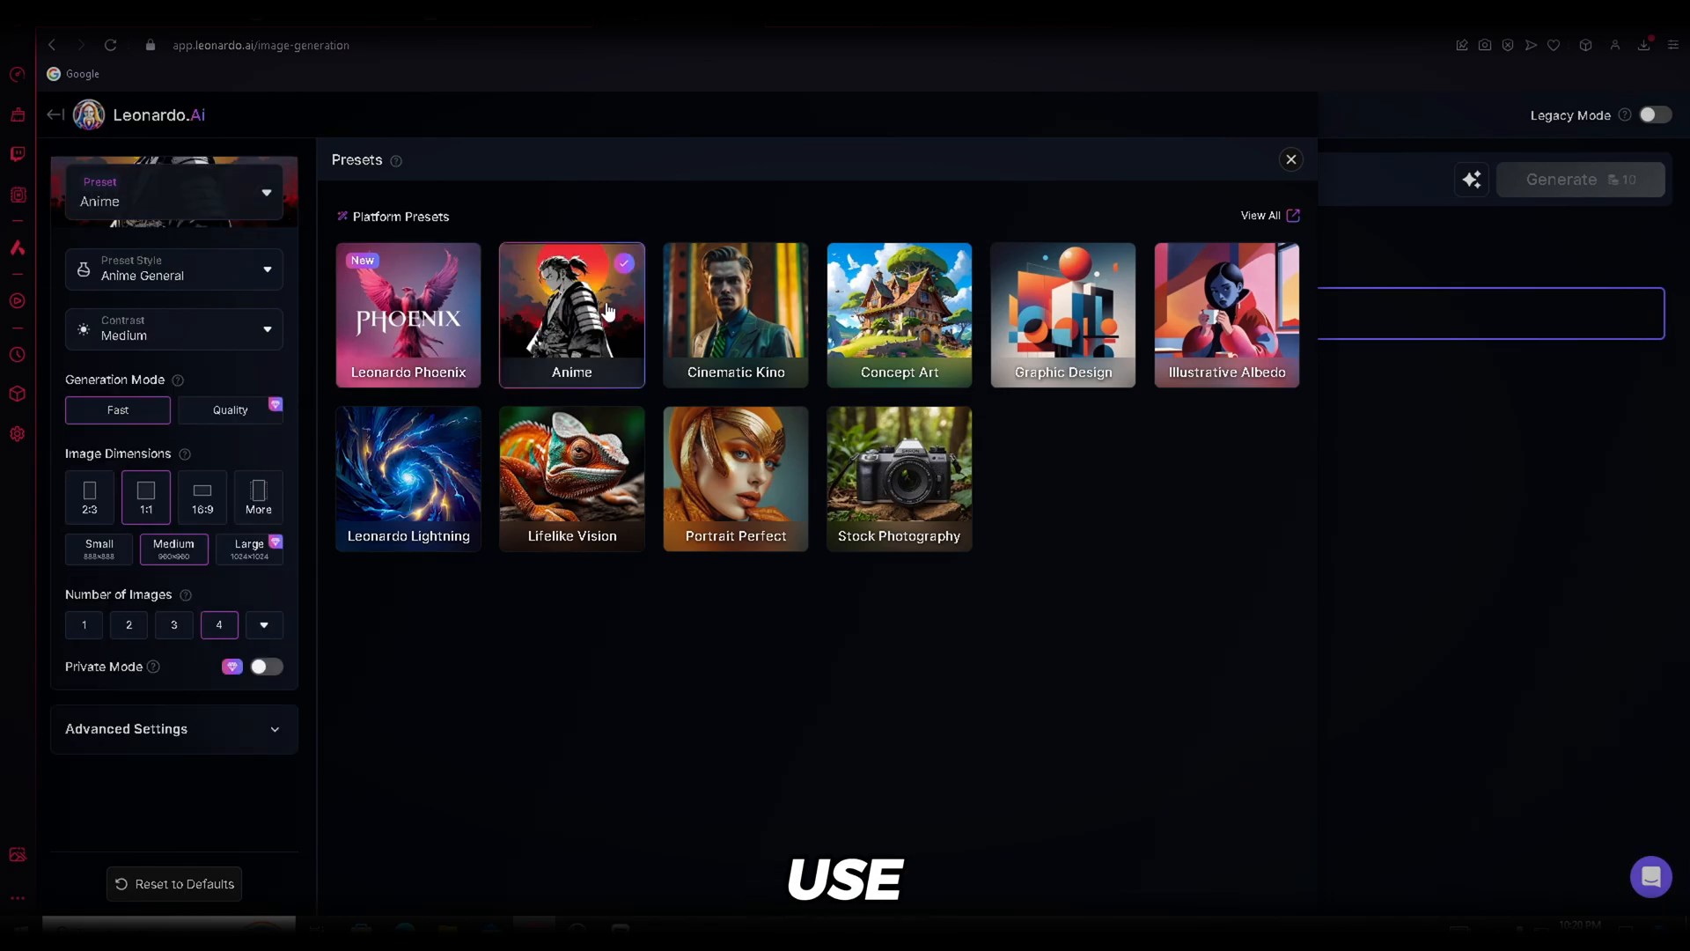
pyautogui.click(1291, 161)
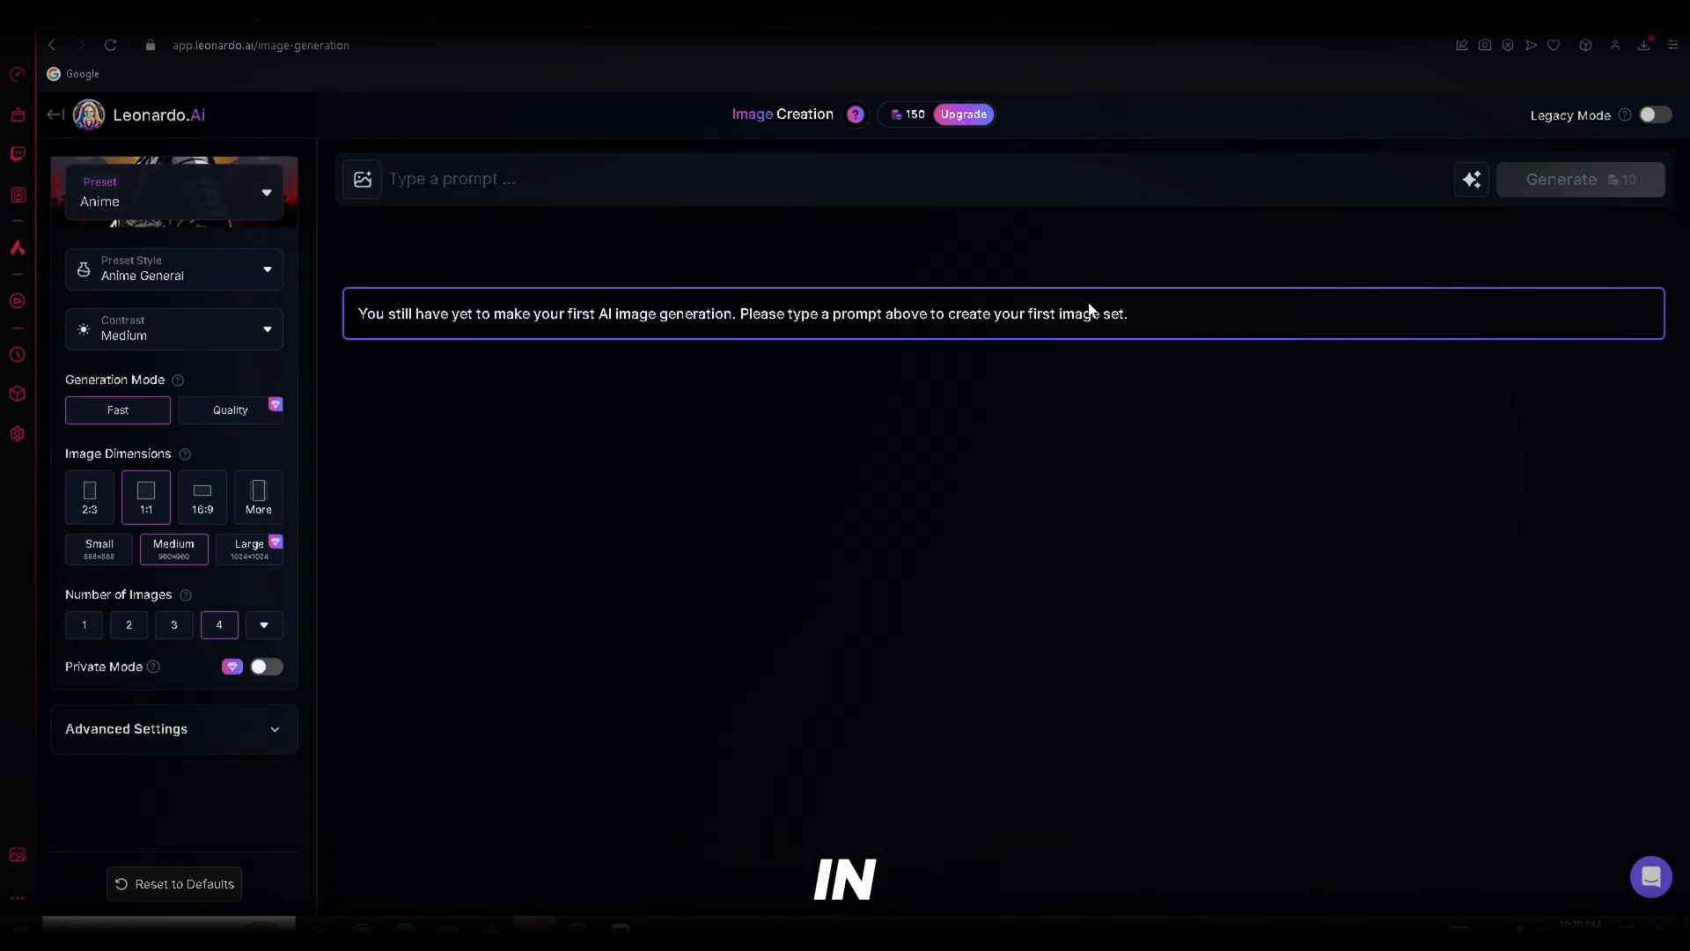
# Set the image dimensions to the TikTok (9:16) aspect ratio.
pyautogui.click(255, 502)
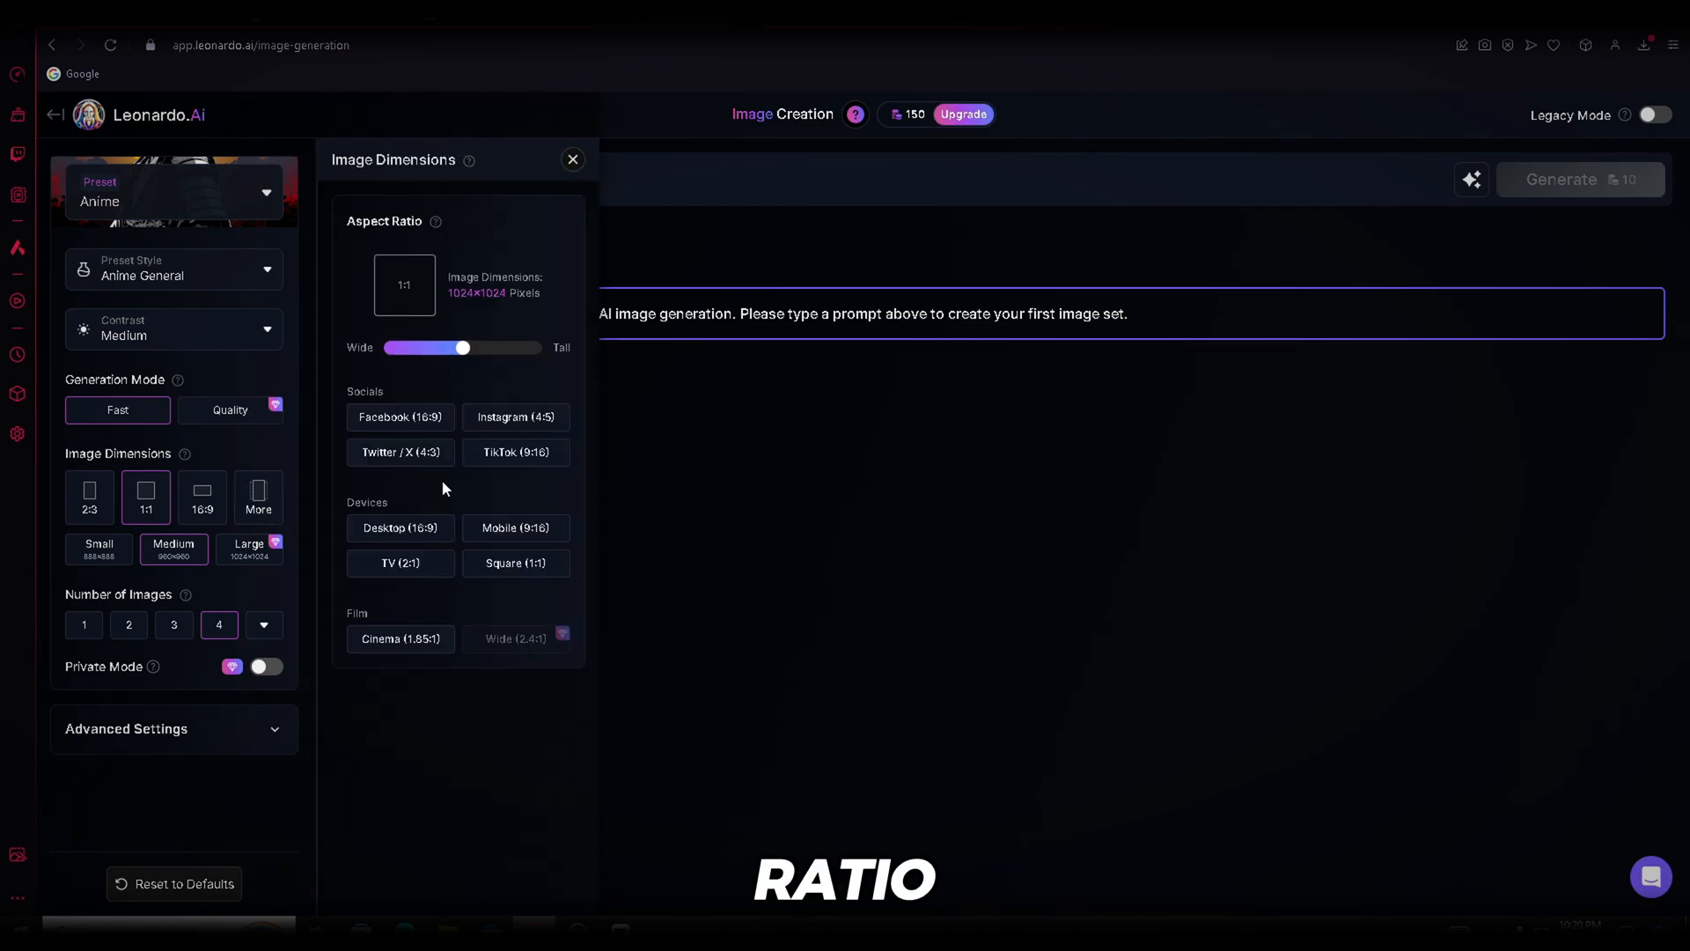
pyautogui.click(525, 456)
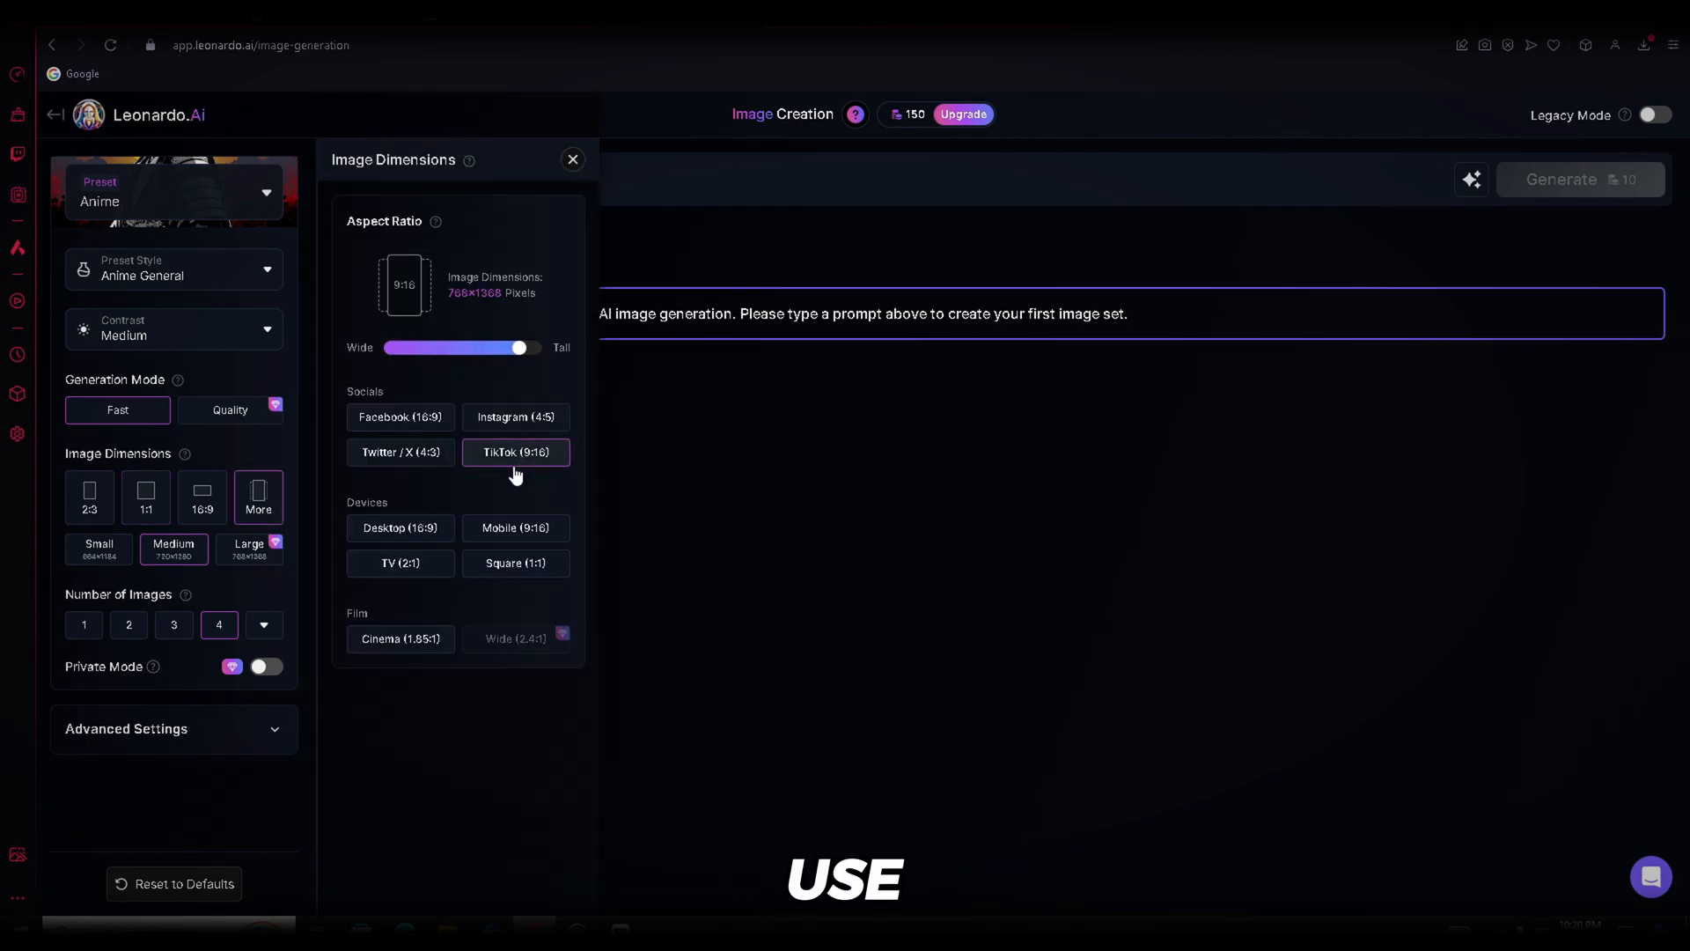
pyautogui.click(257, 502)
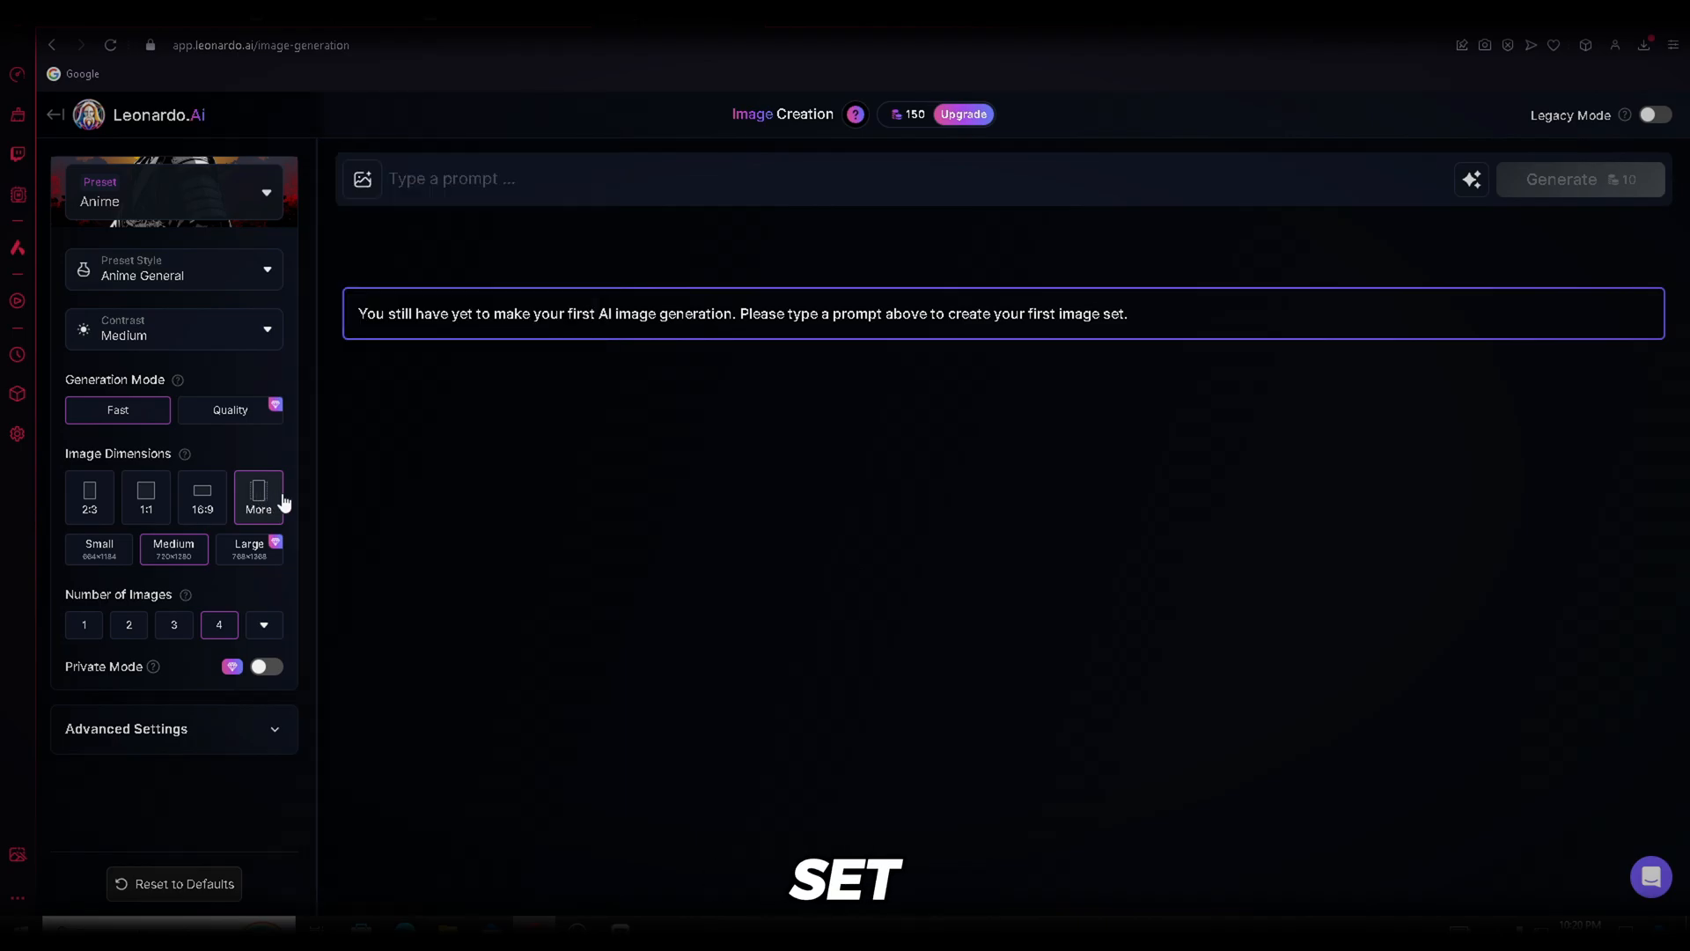
# Generate images of a viral 4K anime nature wallpaper inspired by Hayao Miyazaki: serene forest, gentle stream, mystical creatures, cosmos lighting, twinkling stars and no human characters.
pyautogui.click(533, 173)
pyautogui.write('Viral anime nature wallpaper in 4K quality, in the style of digital illustration inspired by Hayao Miyazaki, featuring a serene forest with towering ancient trees, dappled sunlight filtering through the leaves, a gentle stream flowing through the scene, and mystical creatures peeking from behind the foliage; vibrant and warm color temperature, cosmos lighting with stars twinkling in the sky, no human characters, the atmosphere is tranquil and enchanting')
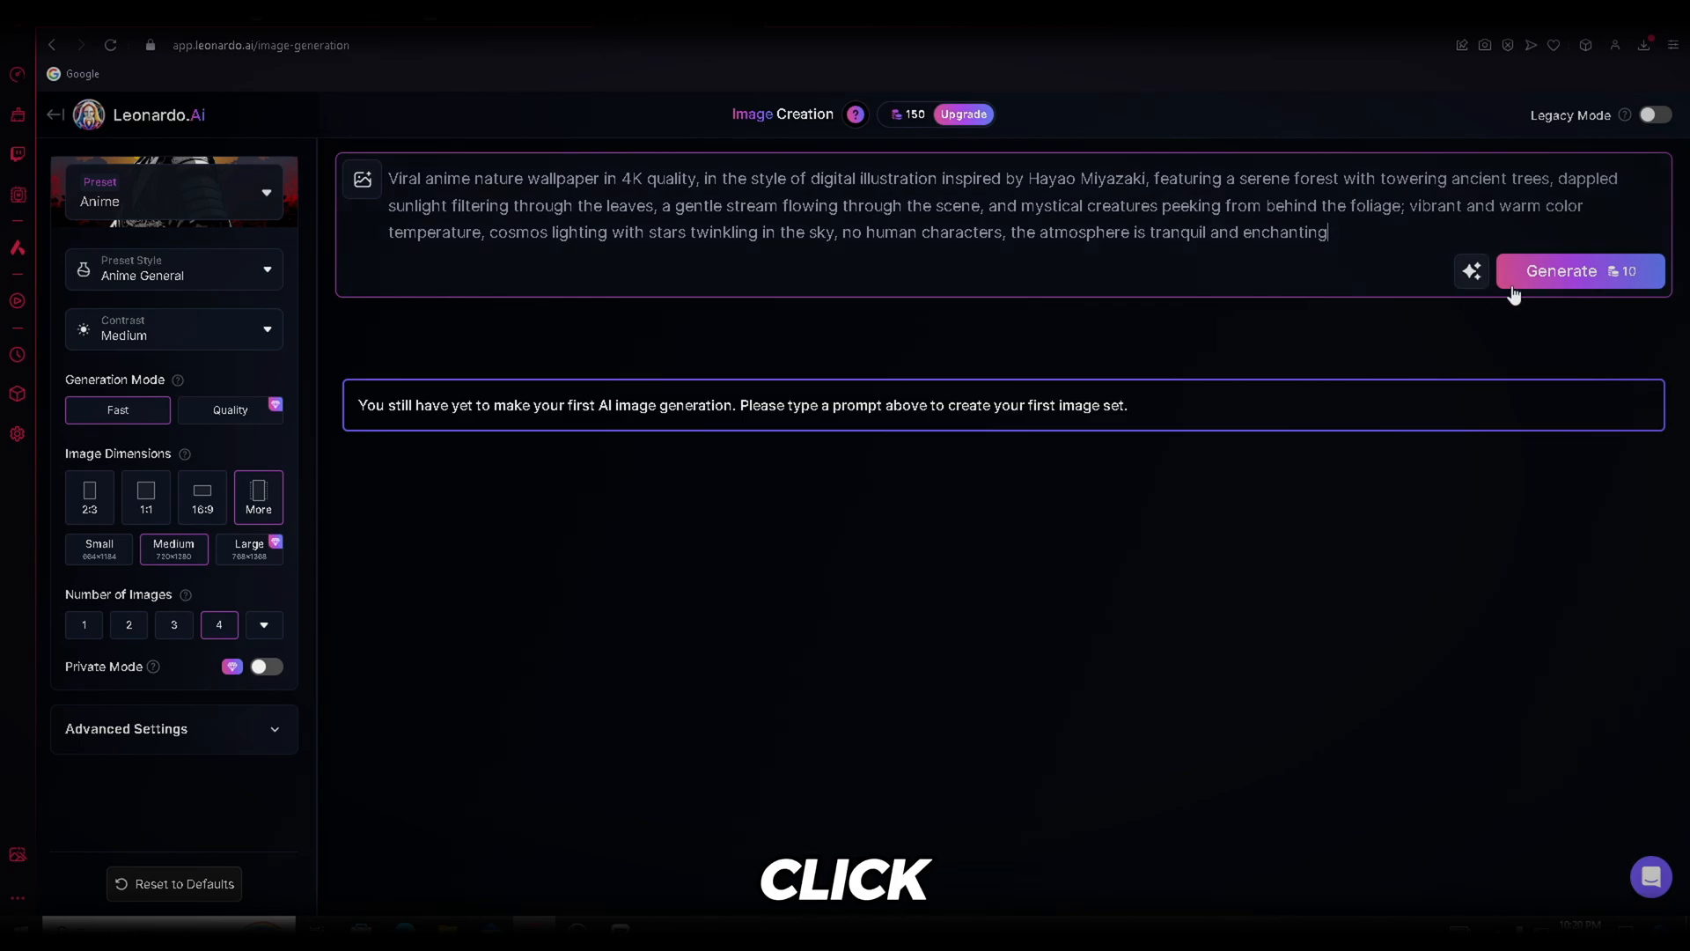
pyautogui.click(1565, 275)
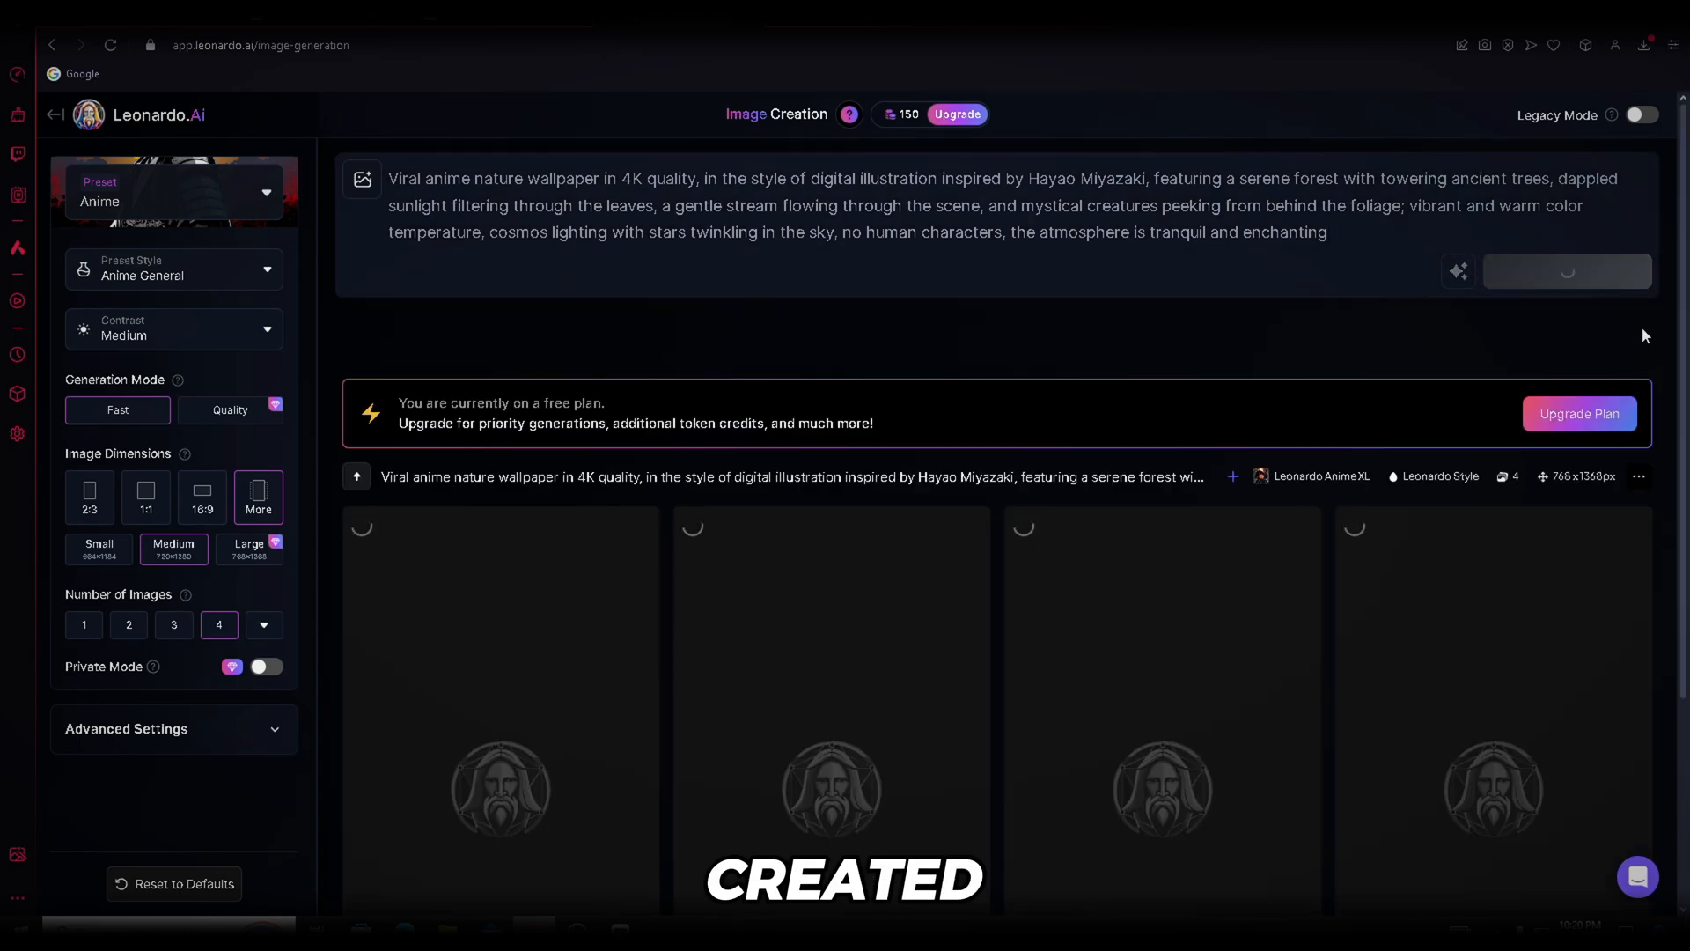
# View the third generated image, with the comet streak and large tree, at full size and close it.
pyautogui.scroll(-3, 1646, 337)
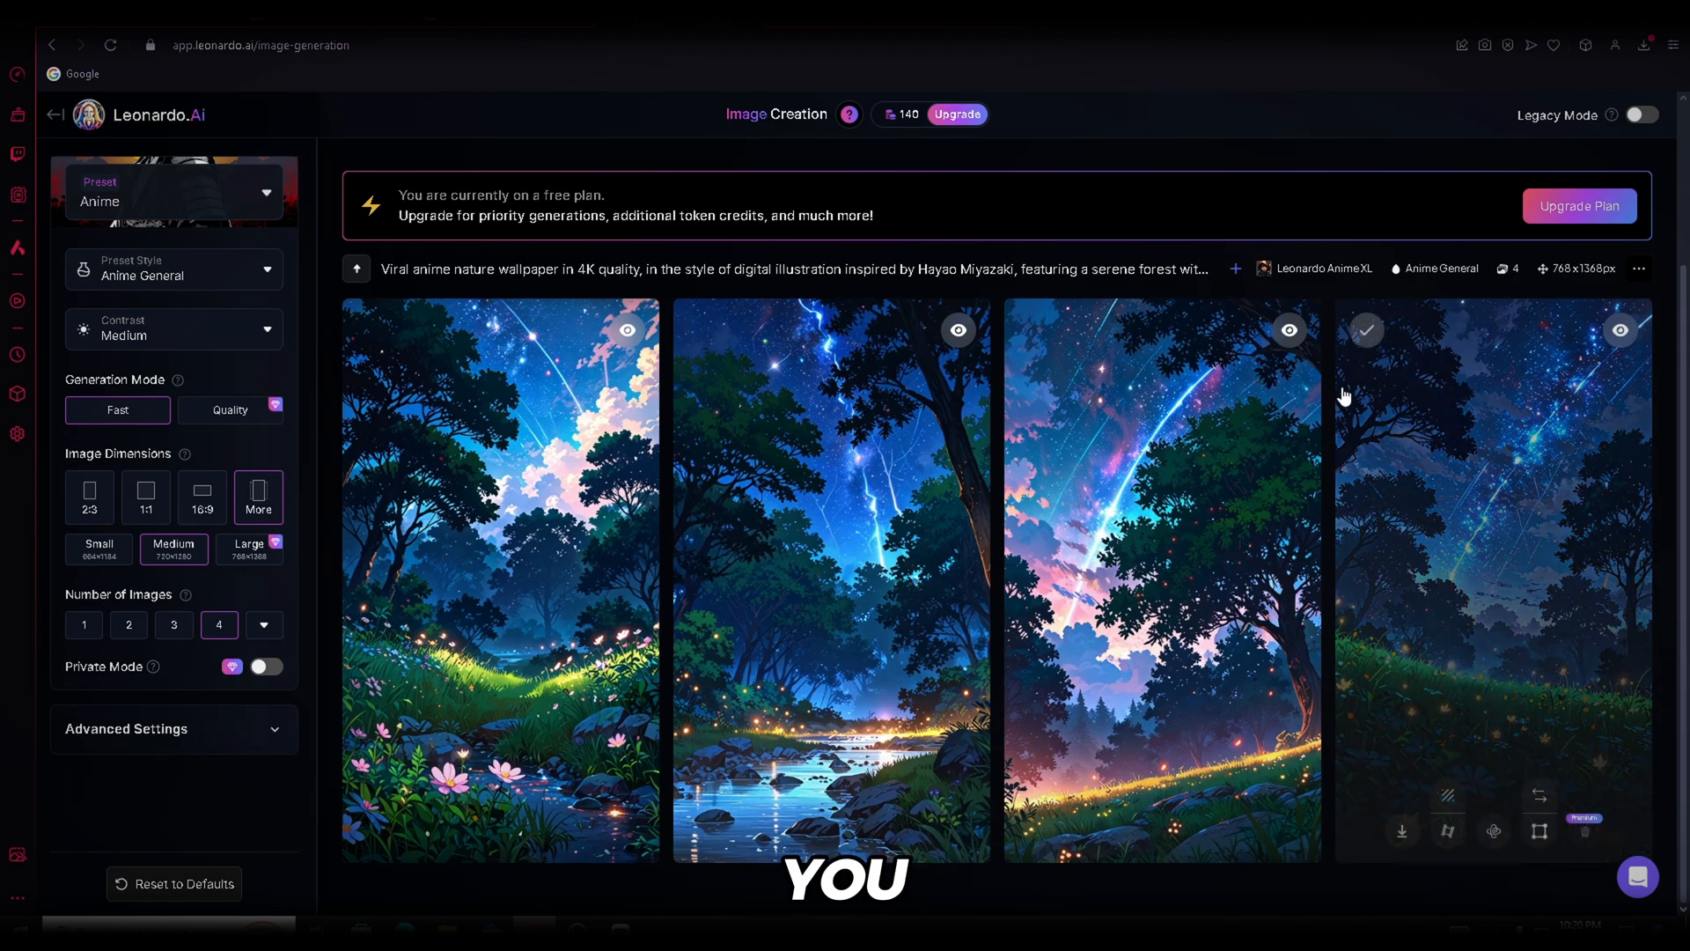
pyautogui.click(1233, 410)
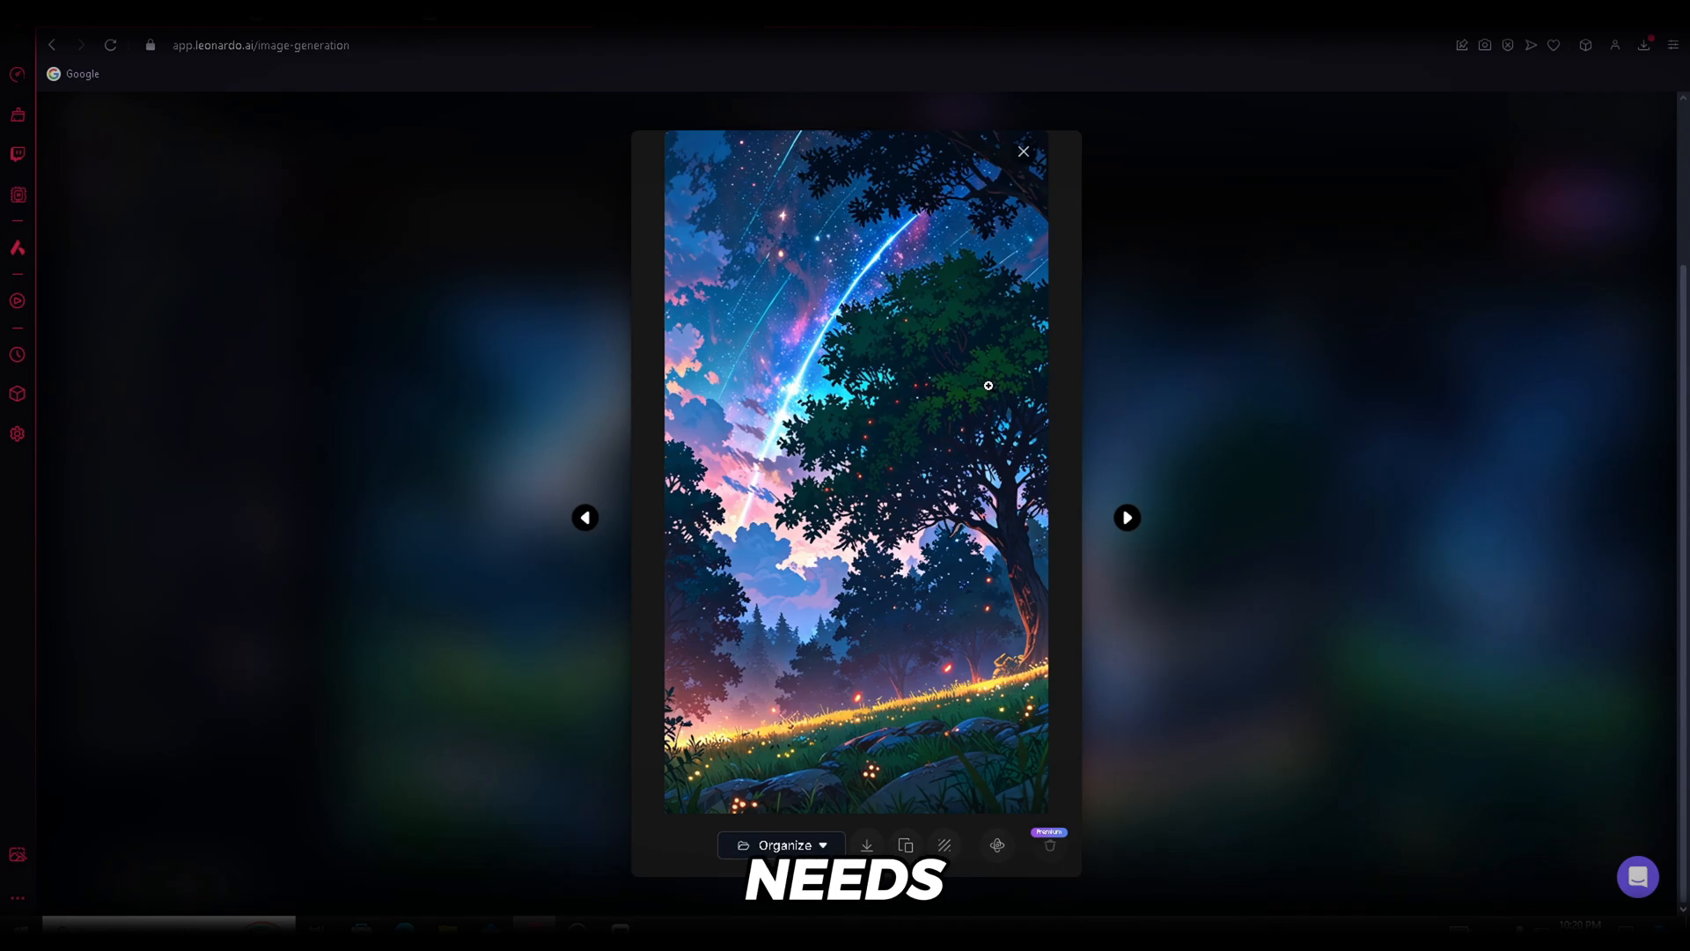
pyautogui.click(1168, 393)
# Generate another batch from the same prompt and download its first image, the tree beside a flower-edged pond.
pyautogui.scroll(3, 1196, 398)
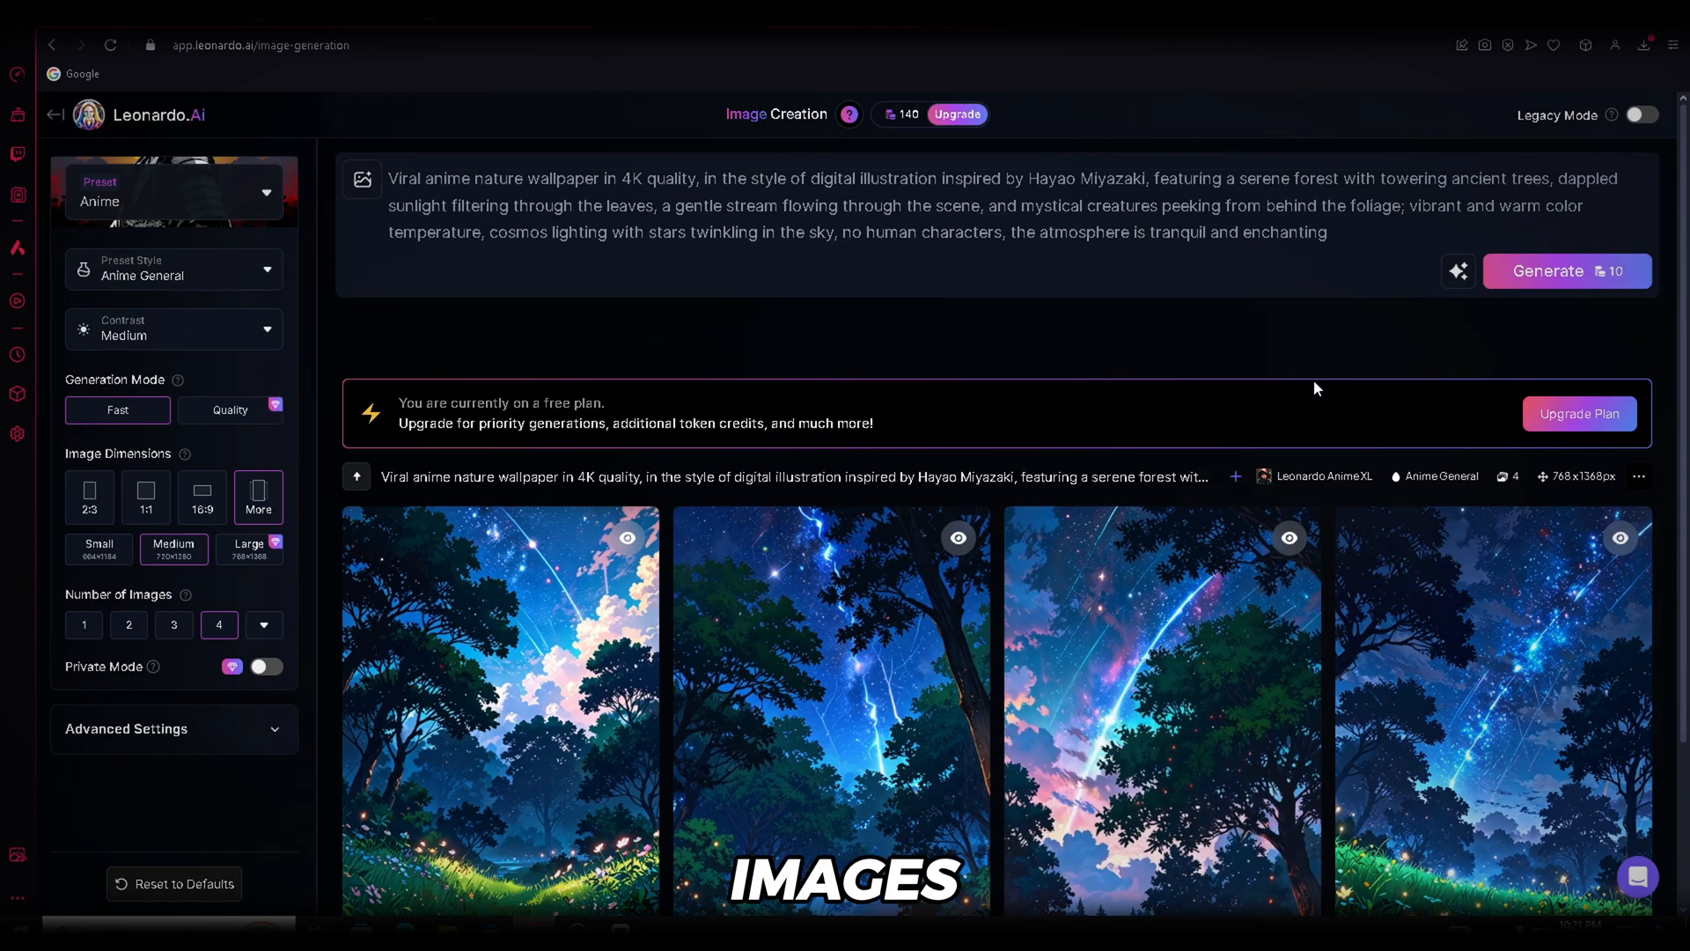
pyautogui.click(1600, 273)
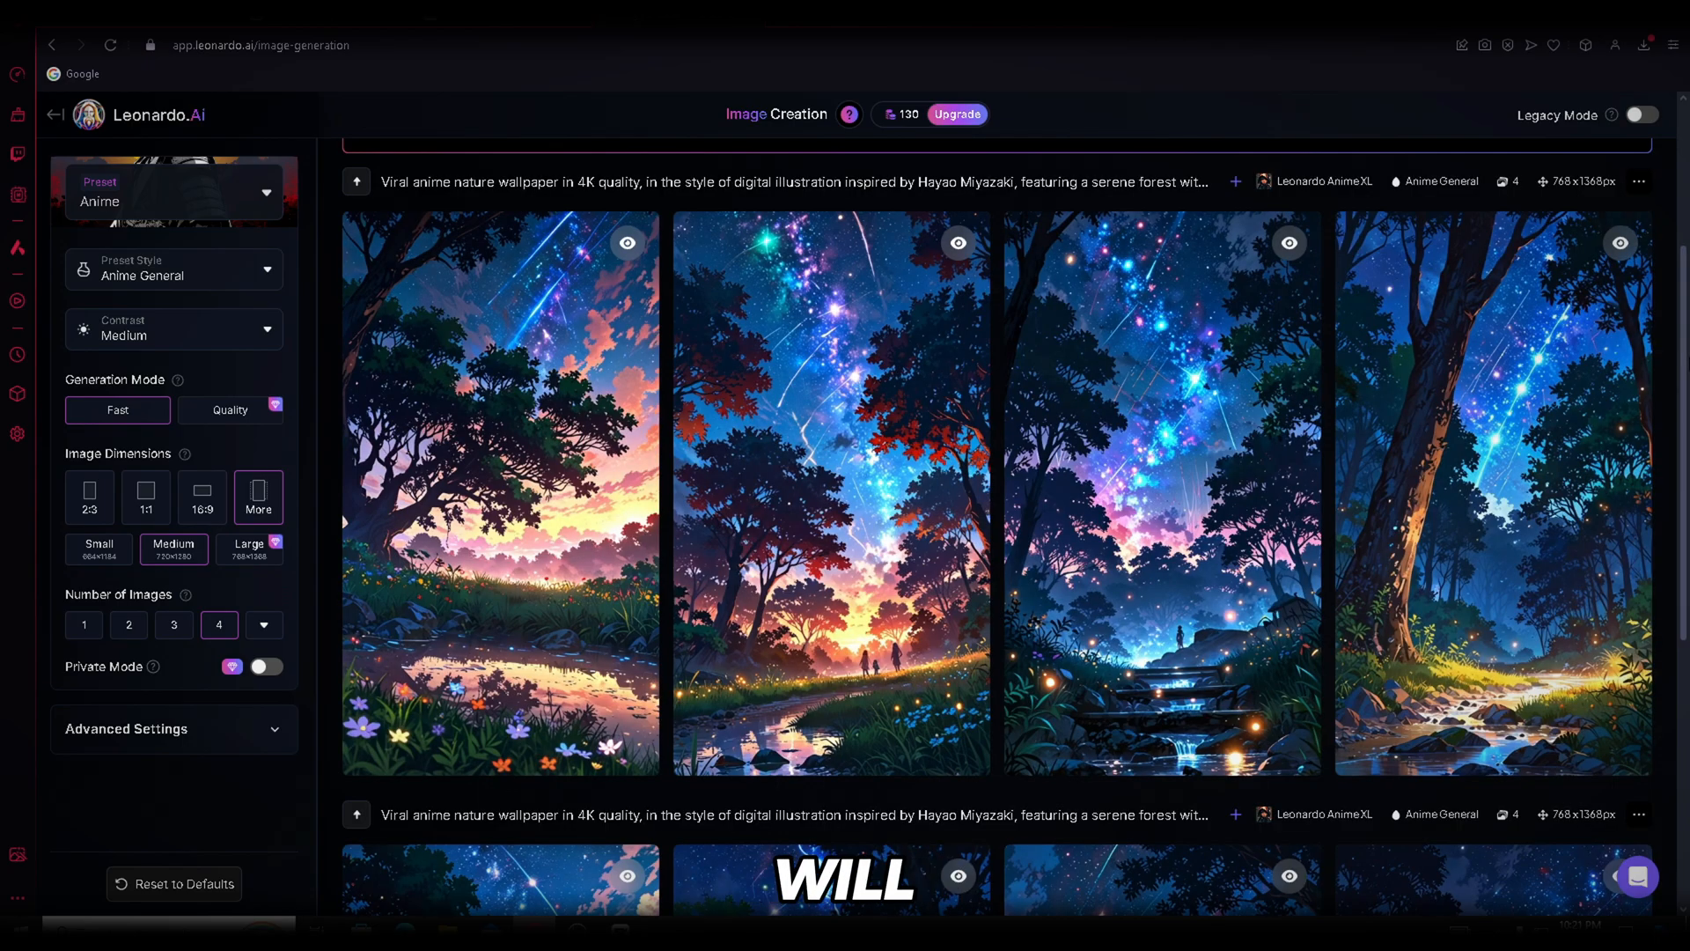
pyautogui.click(586, 433)
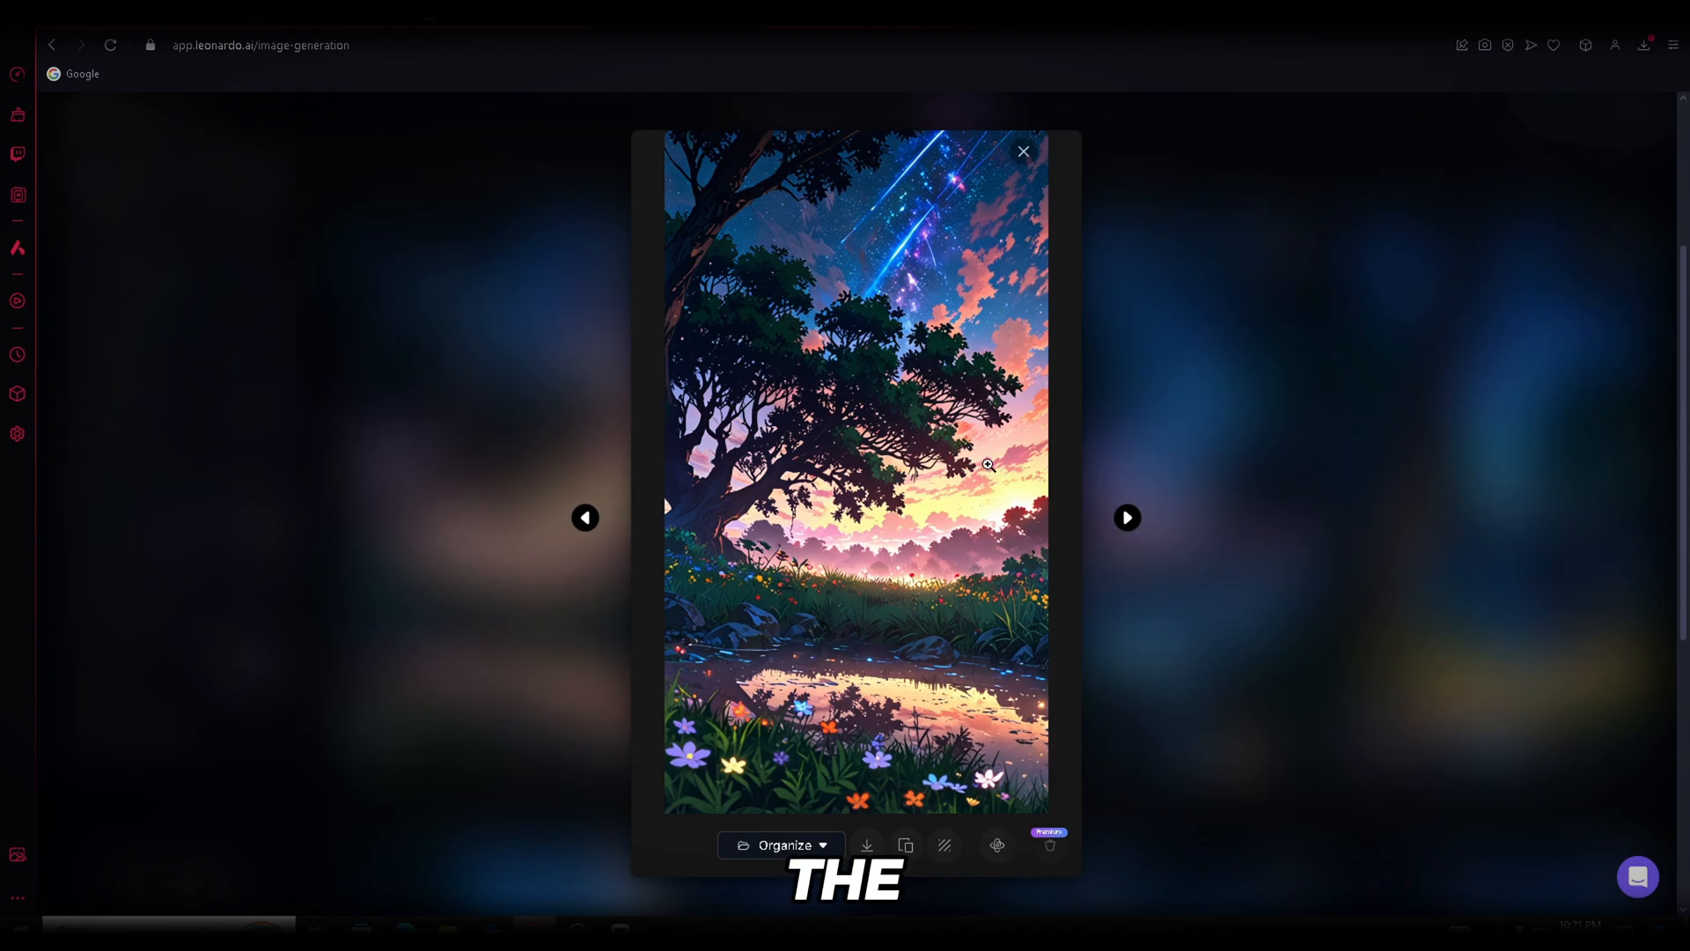
pyautogui.click(868, 845)
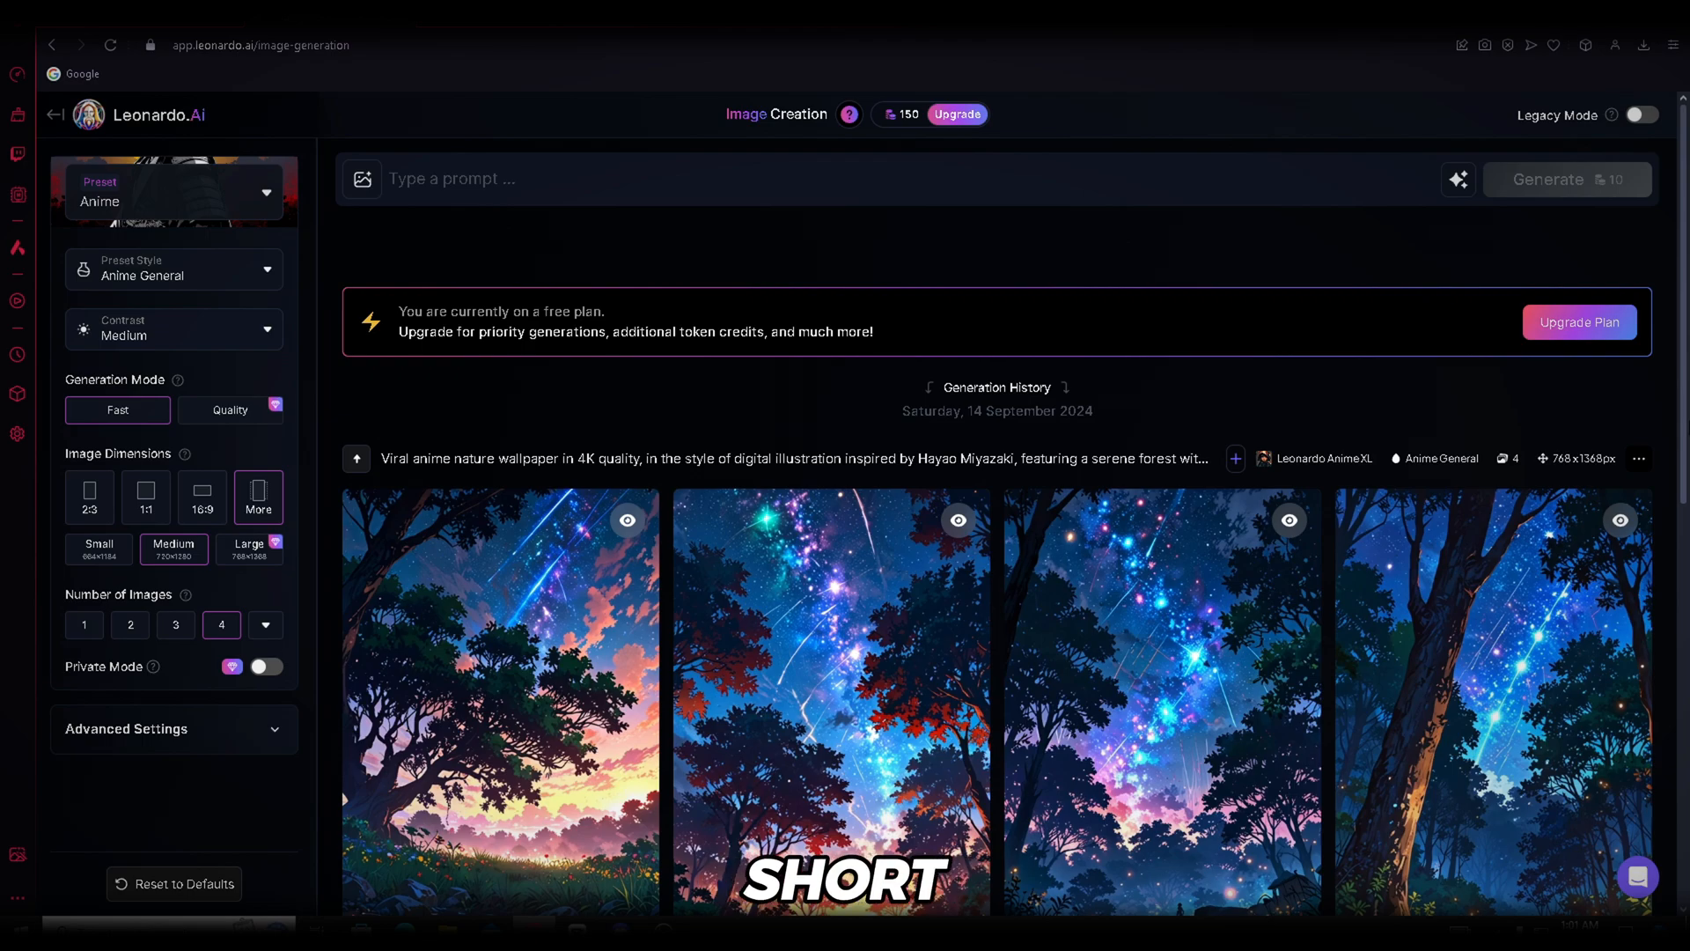
# Apply the Concept Art preset and generate a Miyazaki-inspired 4K forest wallpaper with an old, rusty school bus and a big snake on its roof.
pyautogui.click(261, 195)
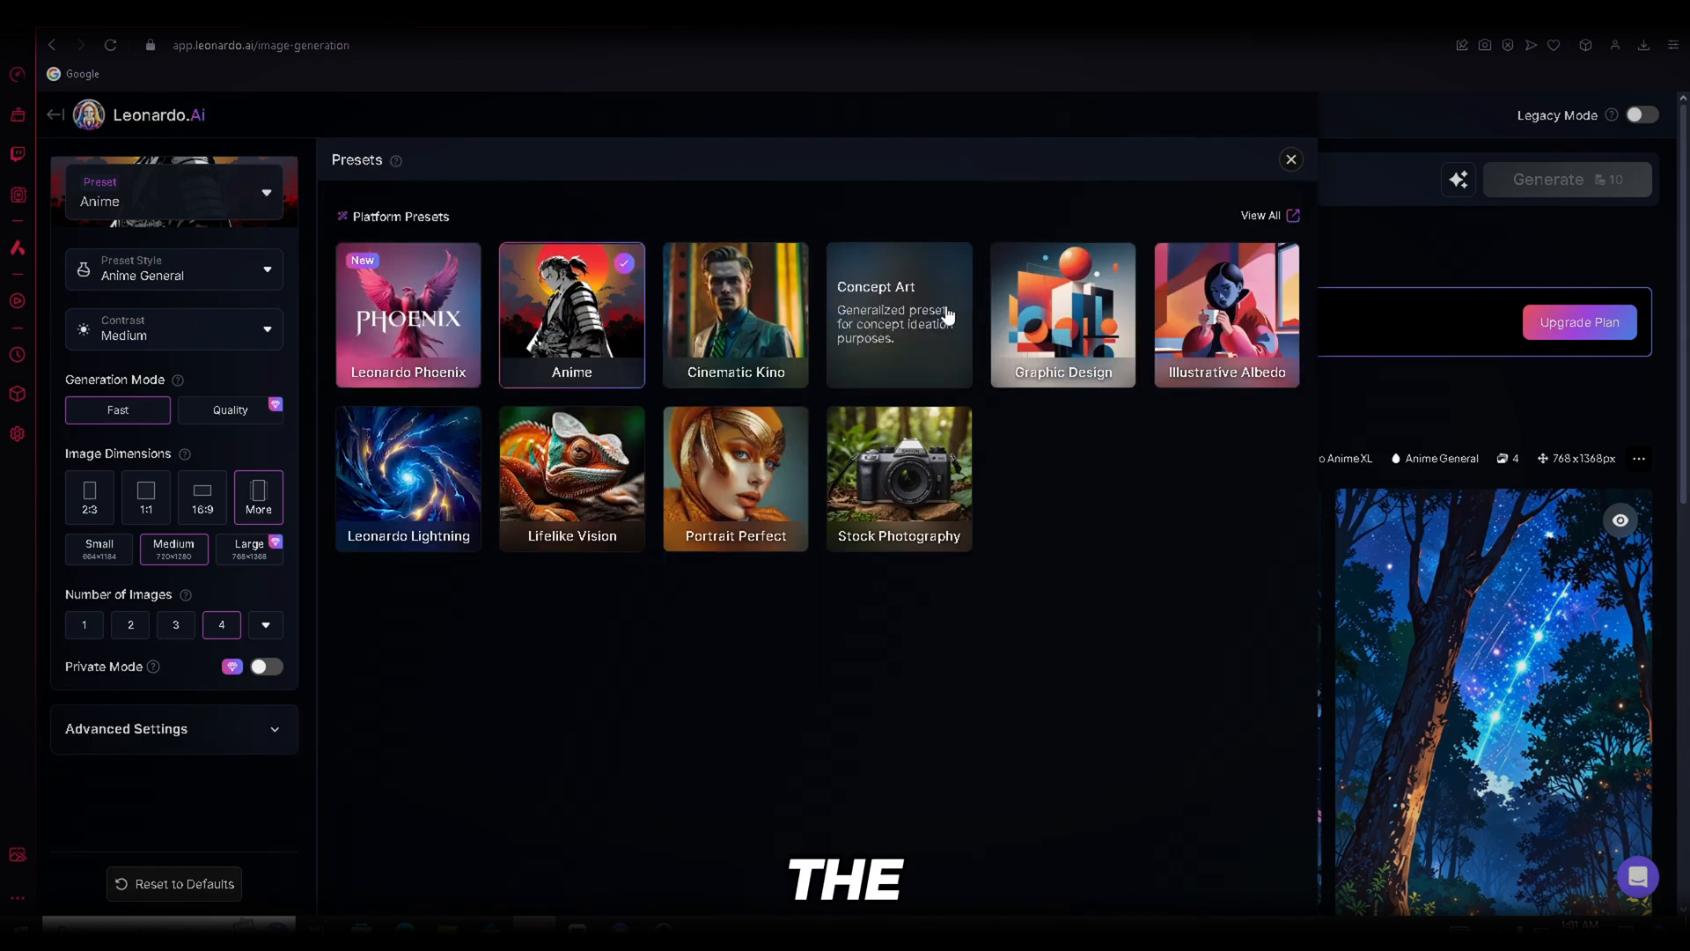
pyautogui.click(957, 342)
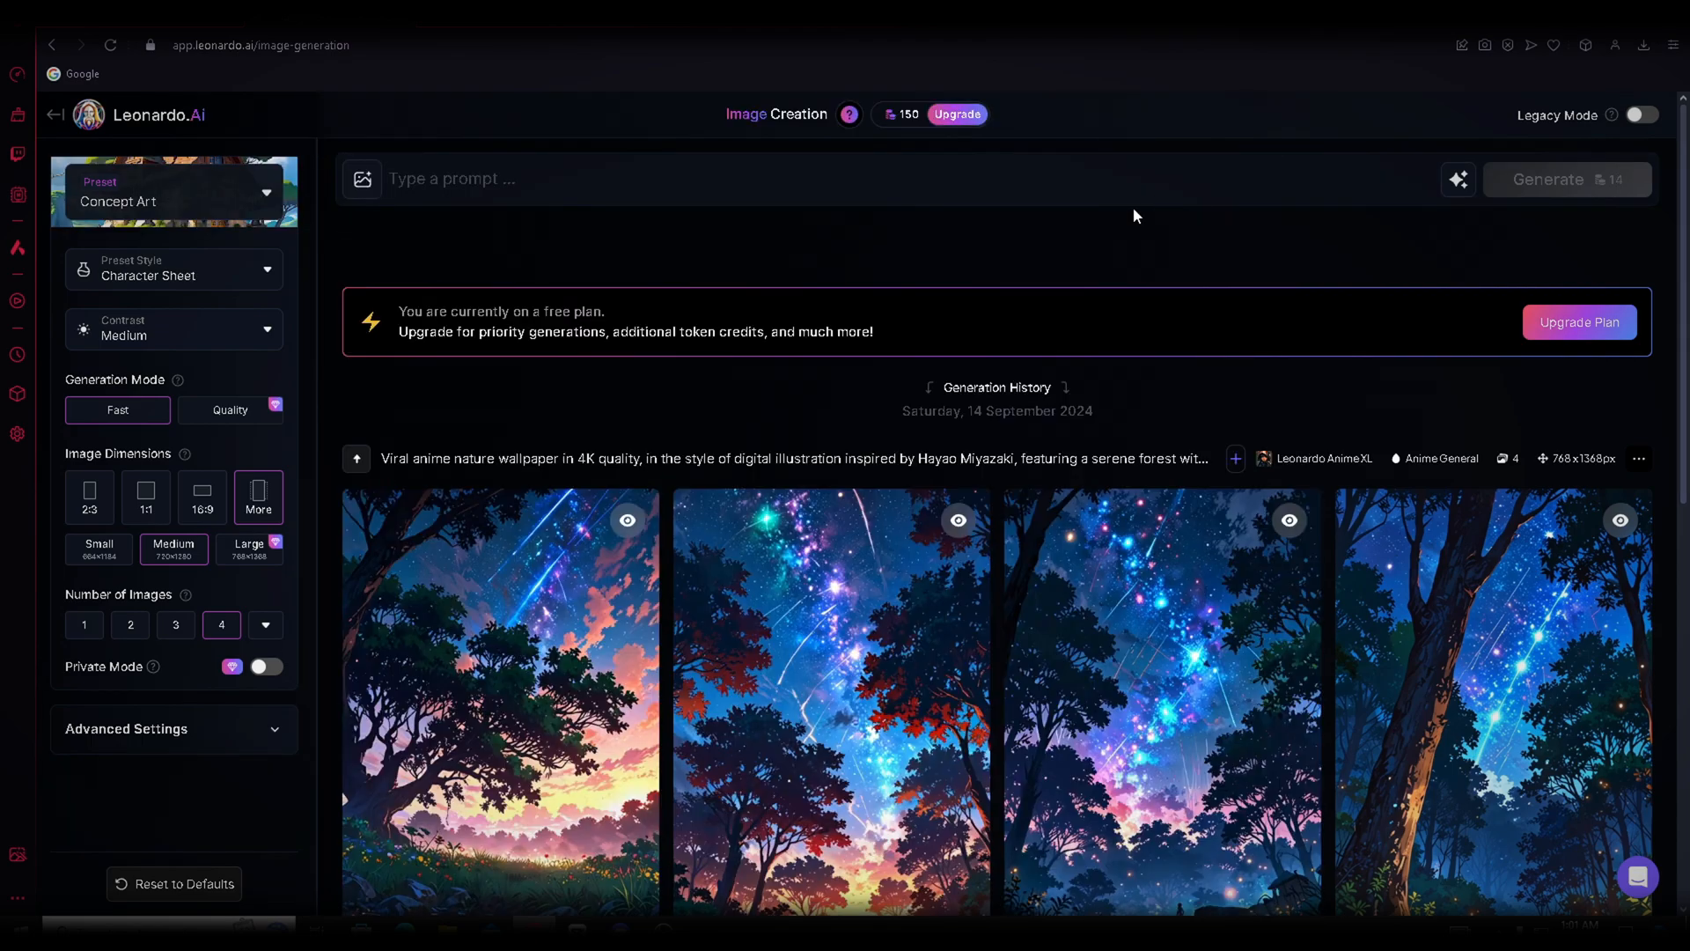
pyautogui.click(937, 181)
pyautogui.write('Viral nature wallpaper in 4K quality, in the style of digital illustration inspired by Hayao Miyazaki, featuring a serene forest with towering ancient trees, dappled sunlight filtering through the leaves, a gentle stream flowing through the scene, school bus on the land, the buss is old and rusty, big snake on the roof of the bus, and mystical creatures peeking from behind the foliage, vibrant and warm color temperature, cosmos lighting with stars twinkling in the sky, no human characters, the atmosphere is tranquil and enchanting')
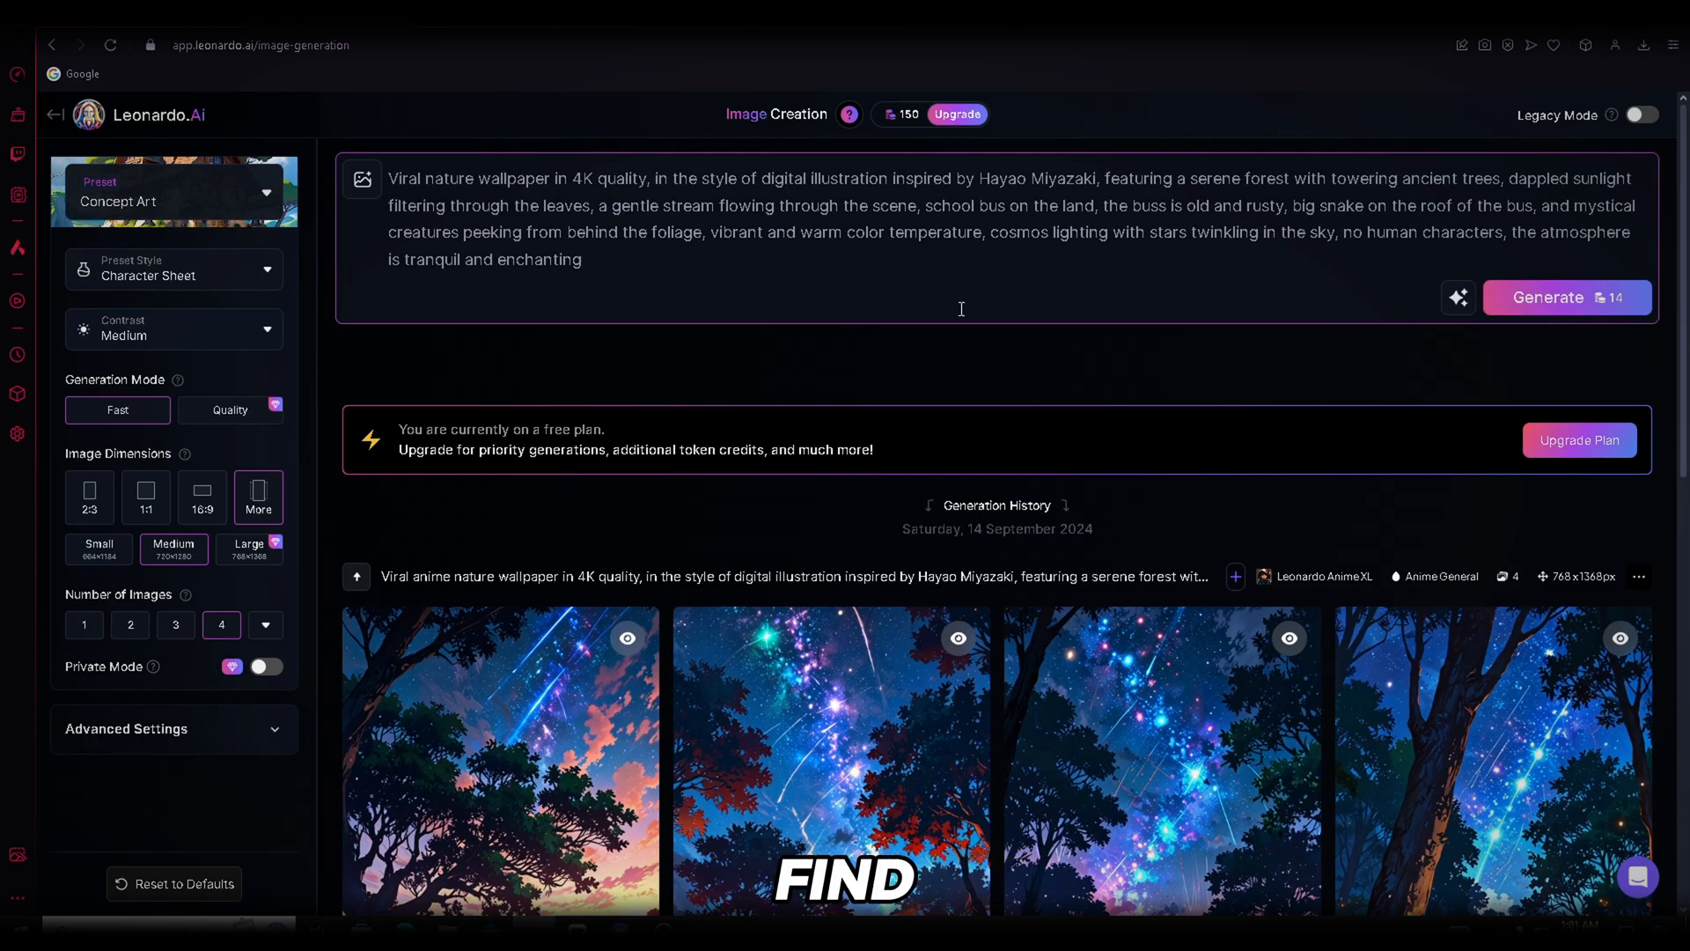
pyautogui.hotkey('ctrl', 'Return')
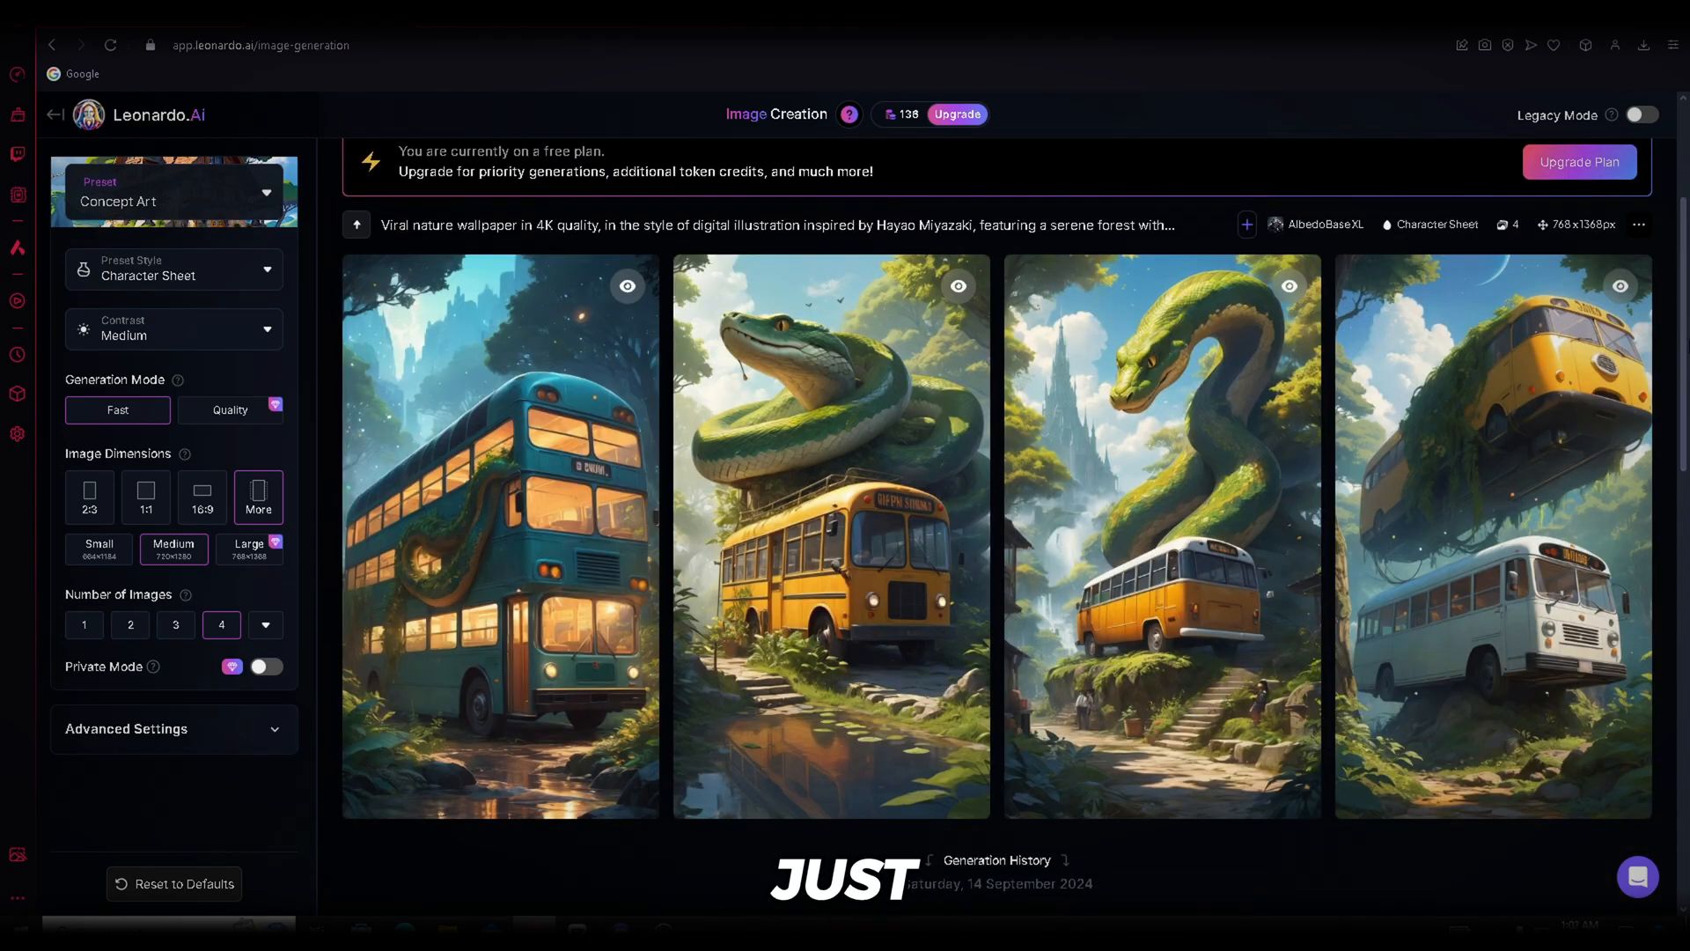
# Generate a second batch from the bus-and-snake prompt and download its fourth image, with the snake head above the yellow bus.
pyautogui.hotkey('ctrl', 'Return')
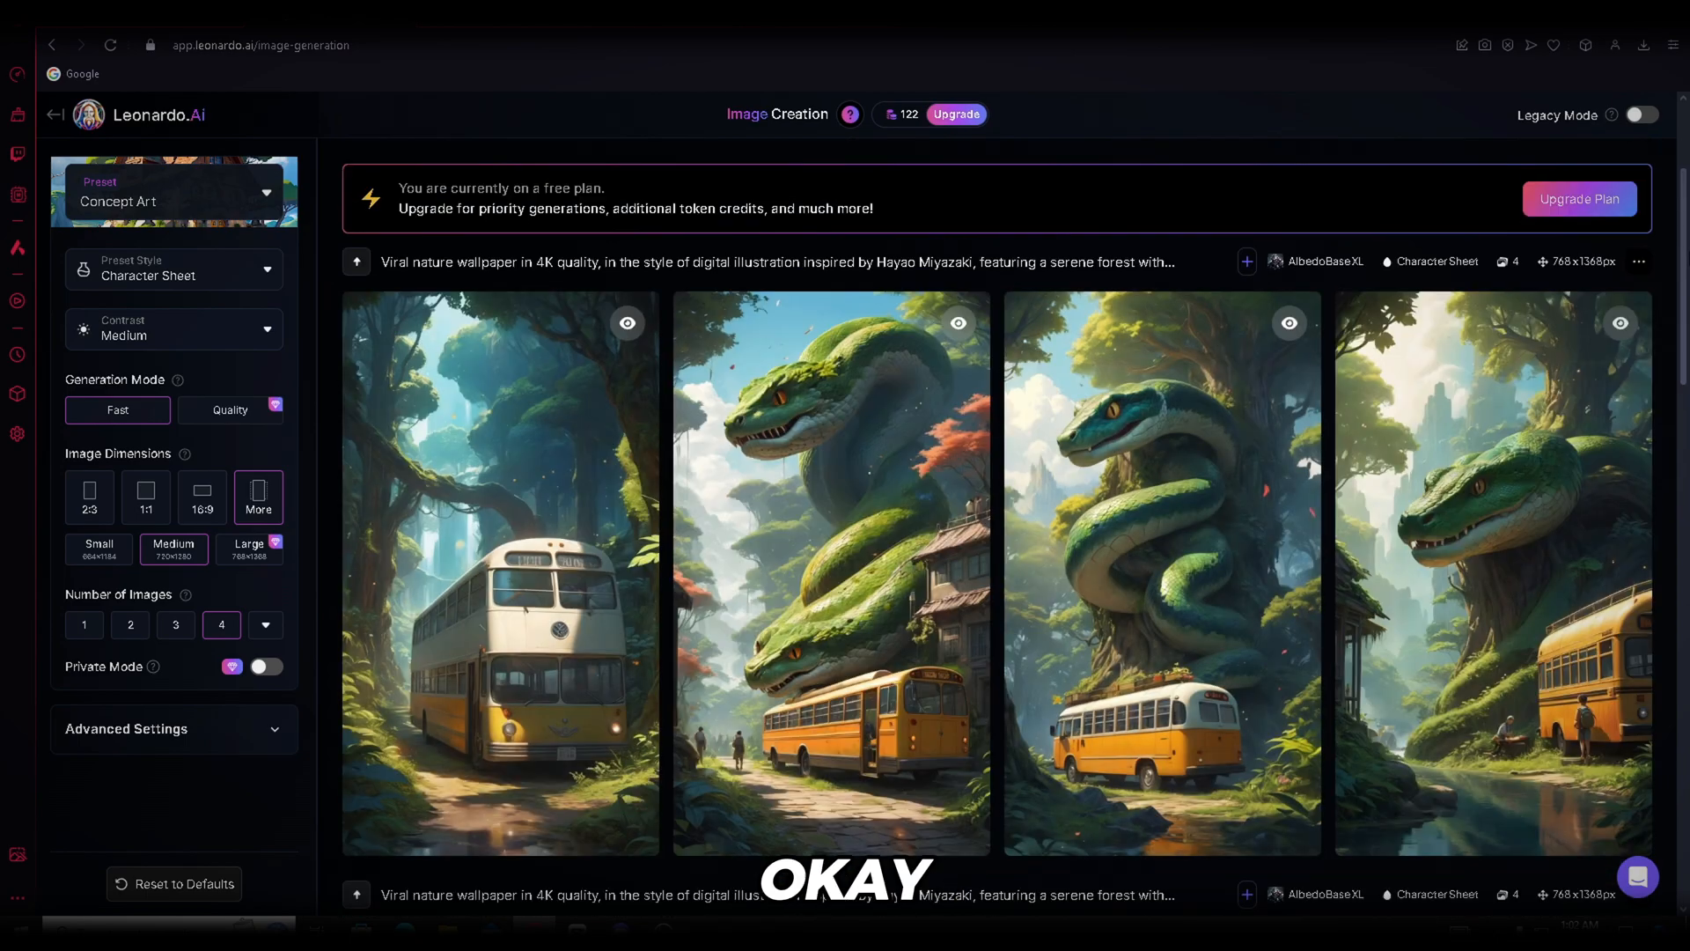
pyautogui.scroll(-1, 1628, 352)
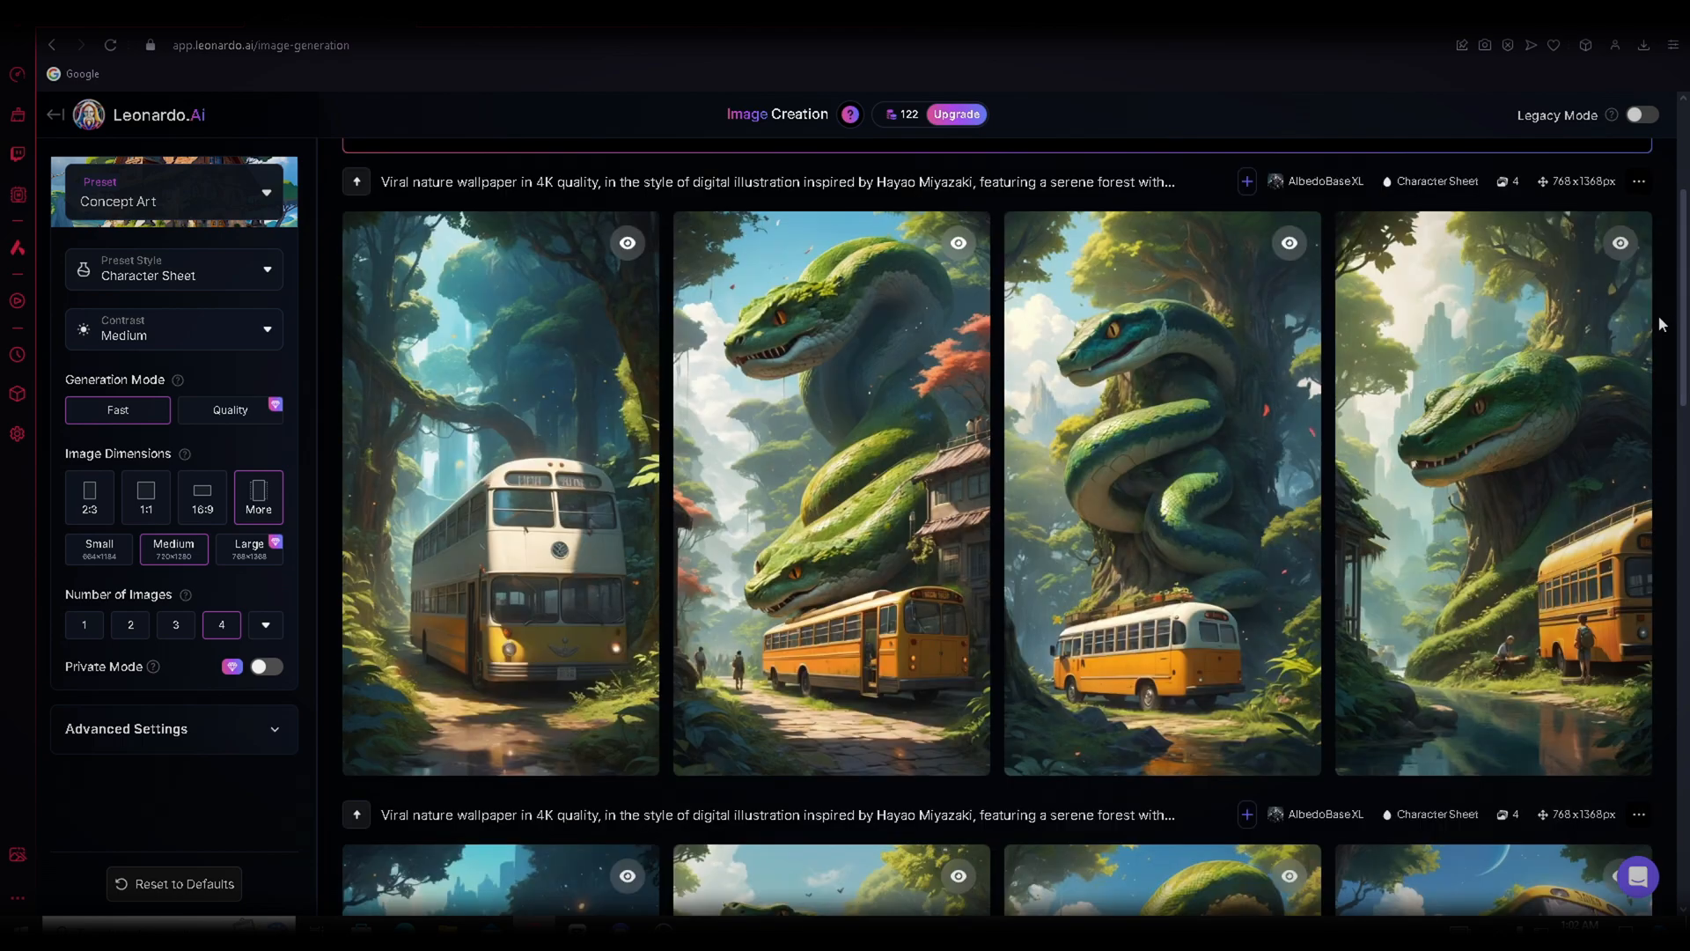
pyautogui.click(1590, 368)
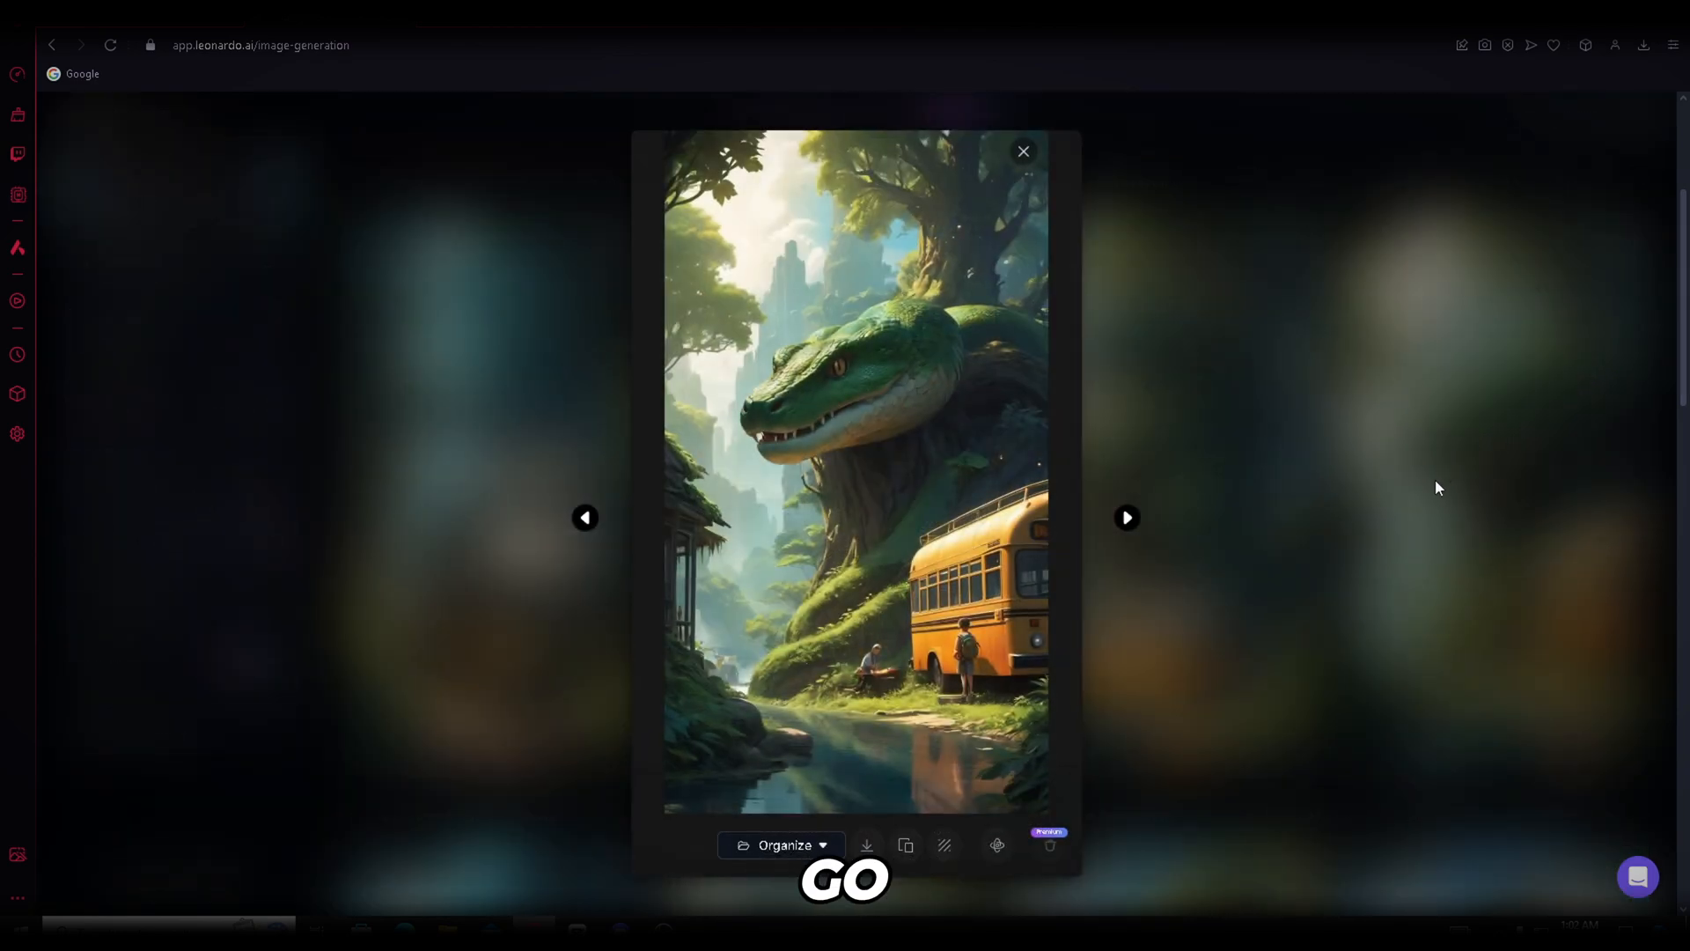
pyautogui.click(870, 845)
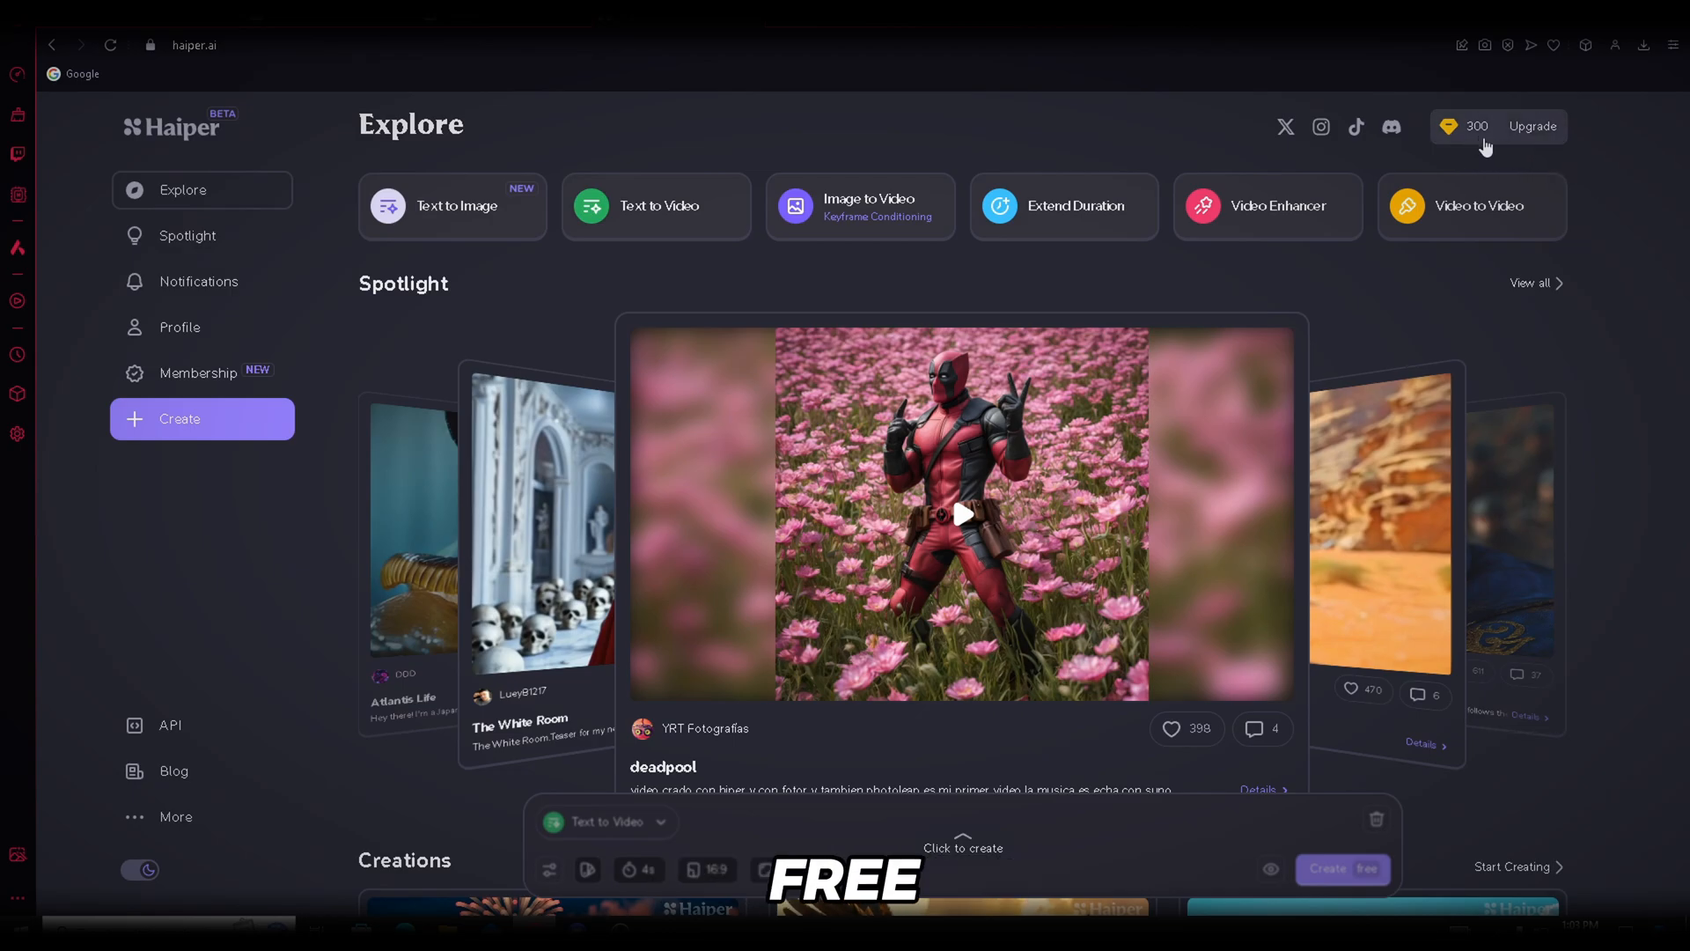
# Create a 4s HD image-to-video clip with the tree-and-pond image as first frame and "-" as the prompt, and preview it.
pyautogui.click(880, 216)
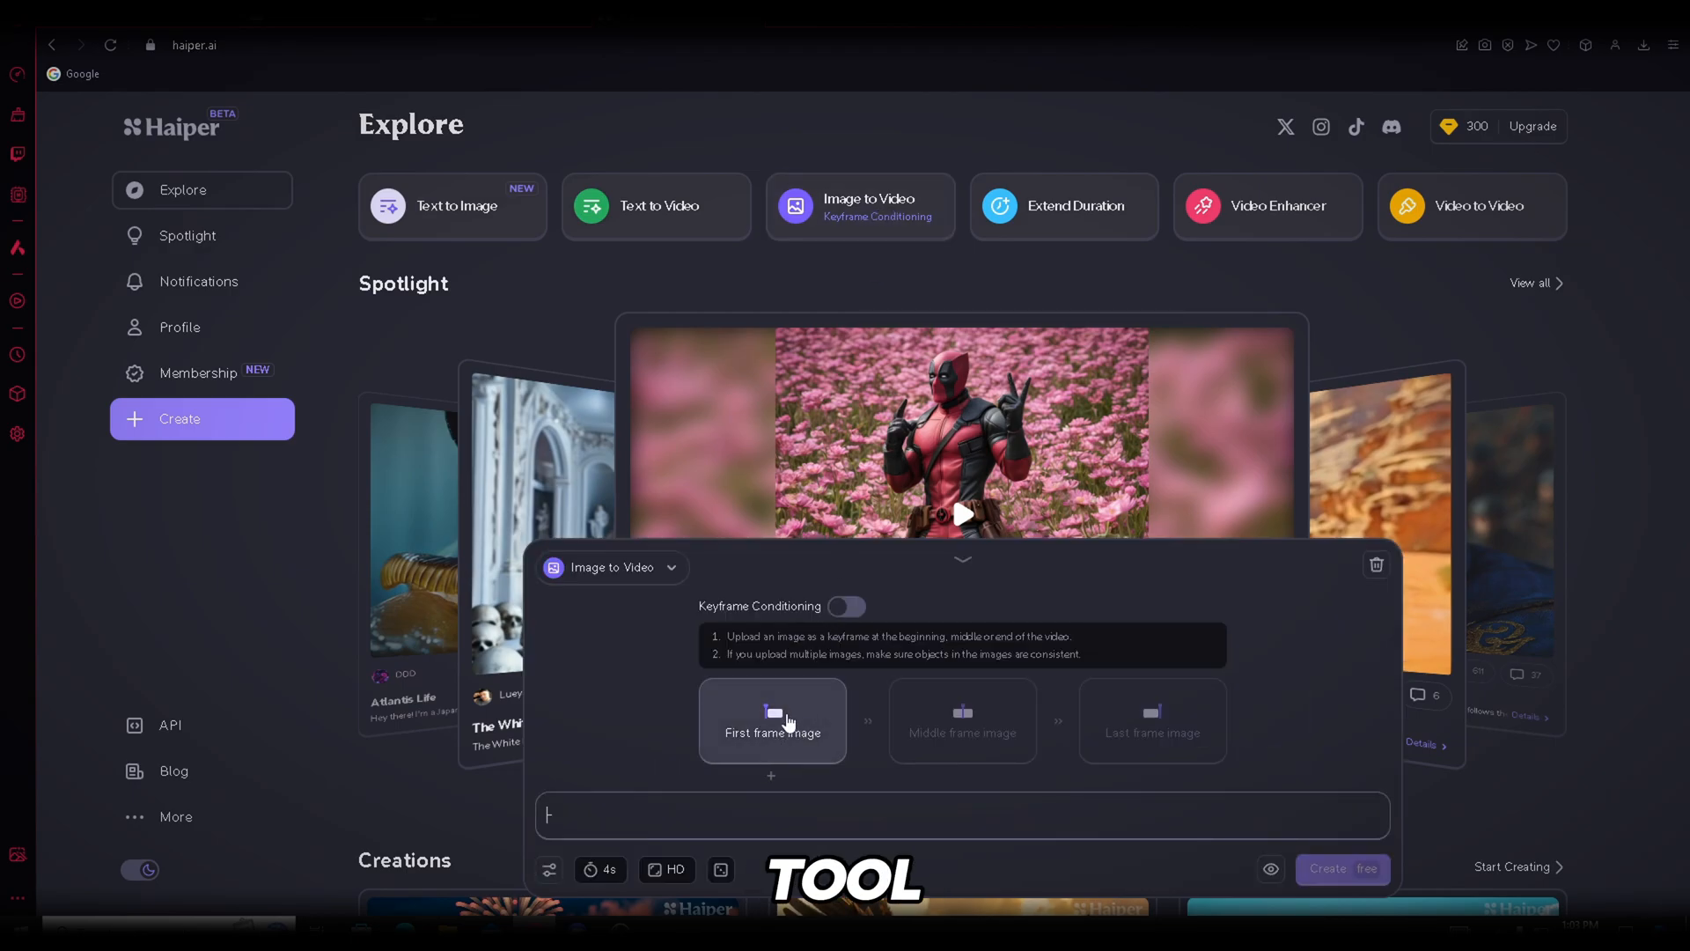
pyautogui.click(801, 713)
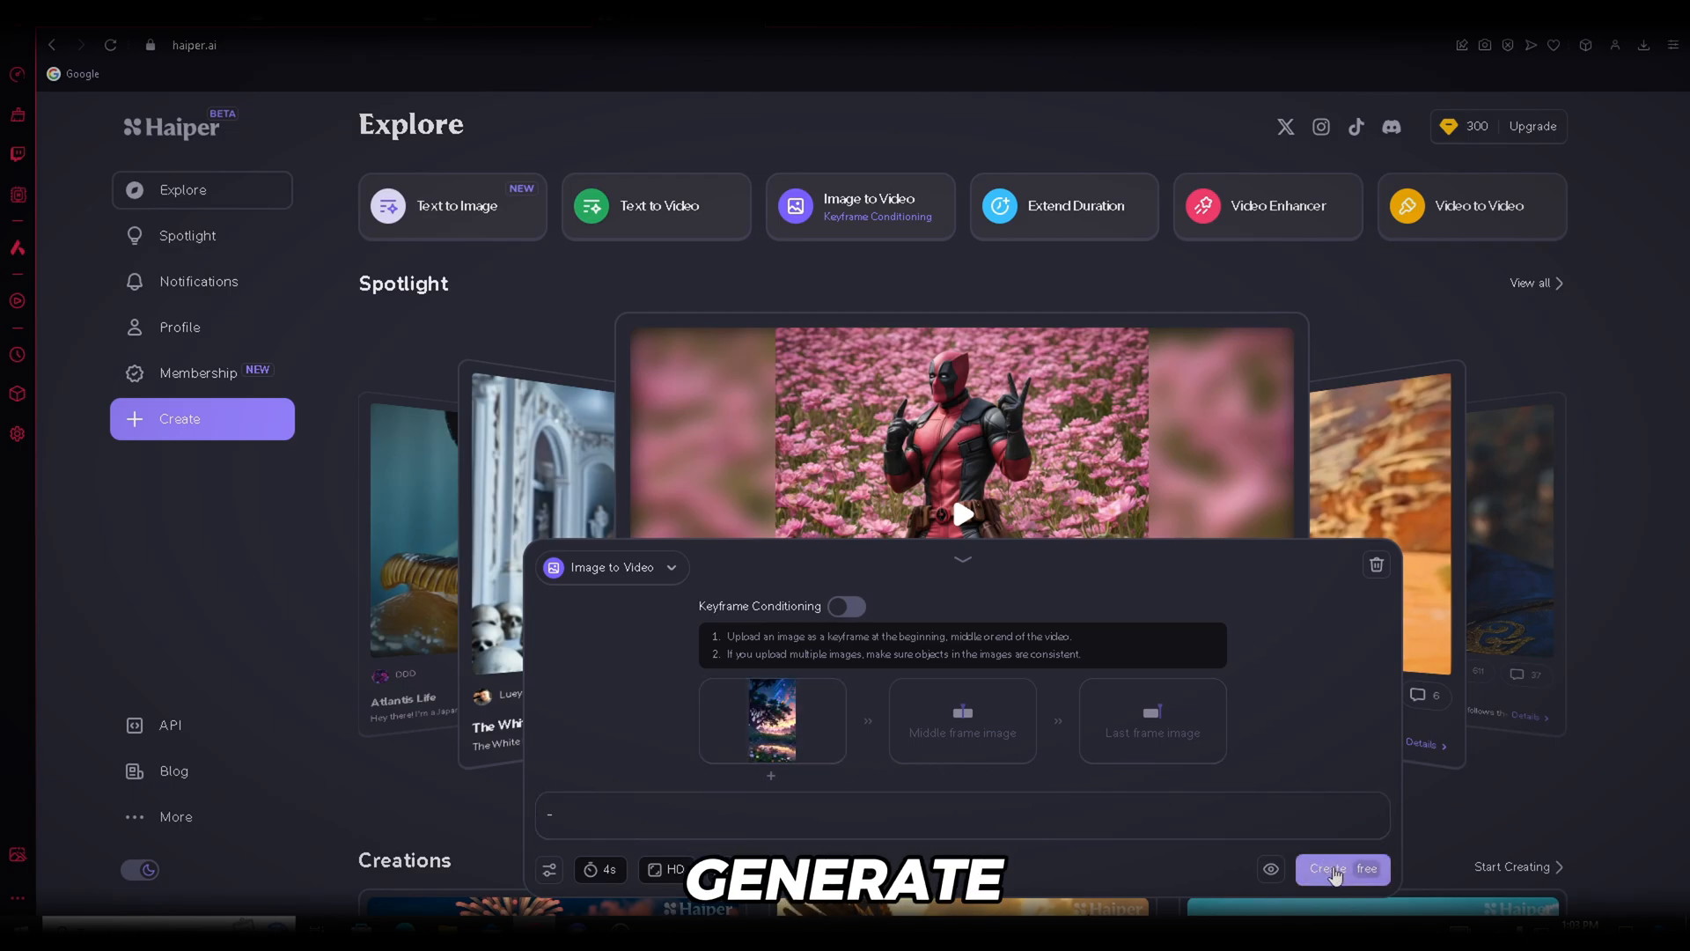
pyautogui.click(1335, 872)
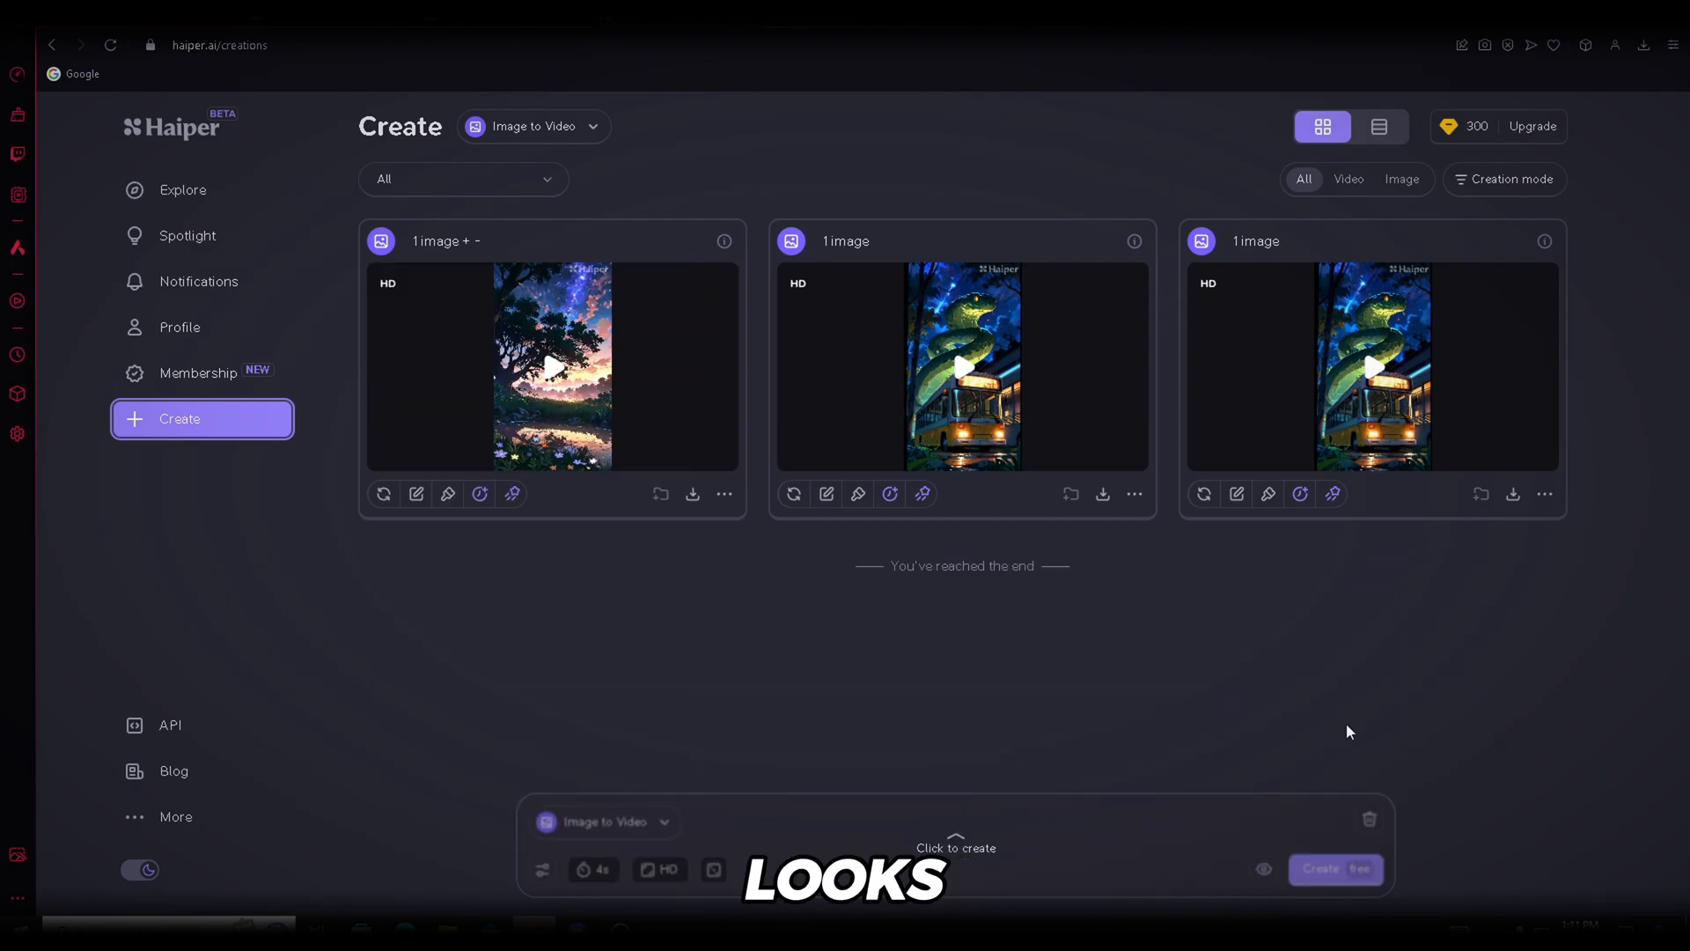
pyautogui.moveTo(588, 415)
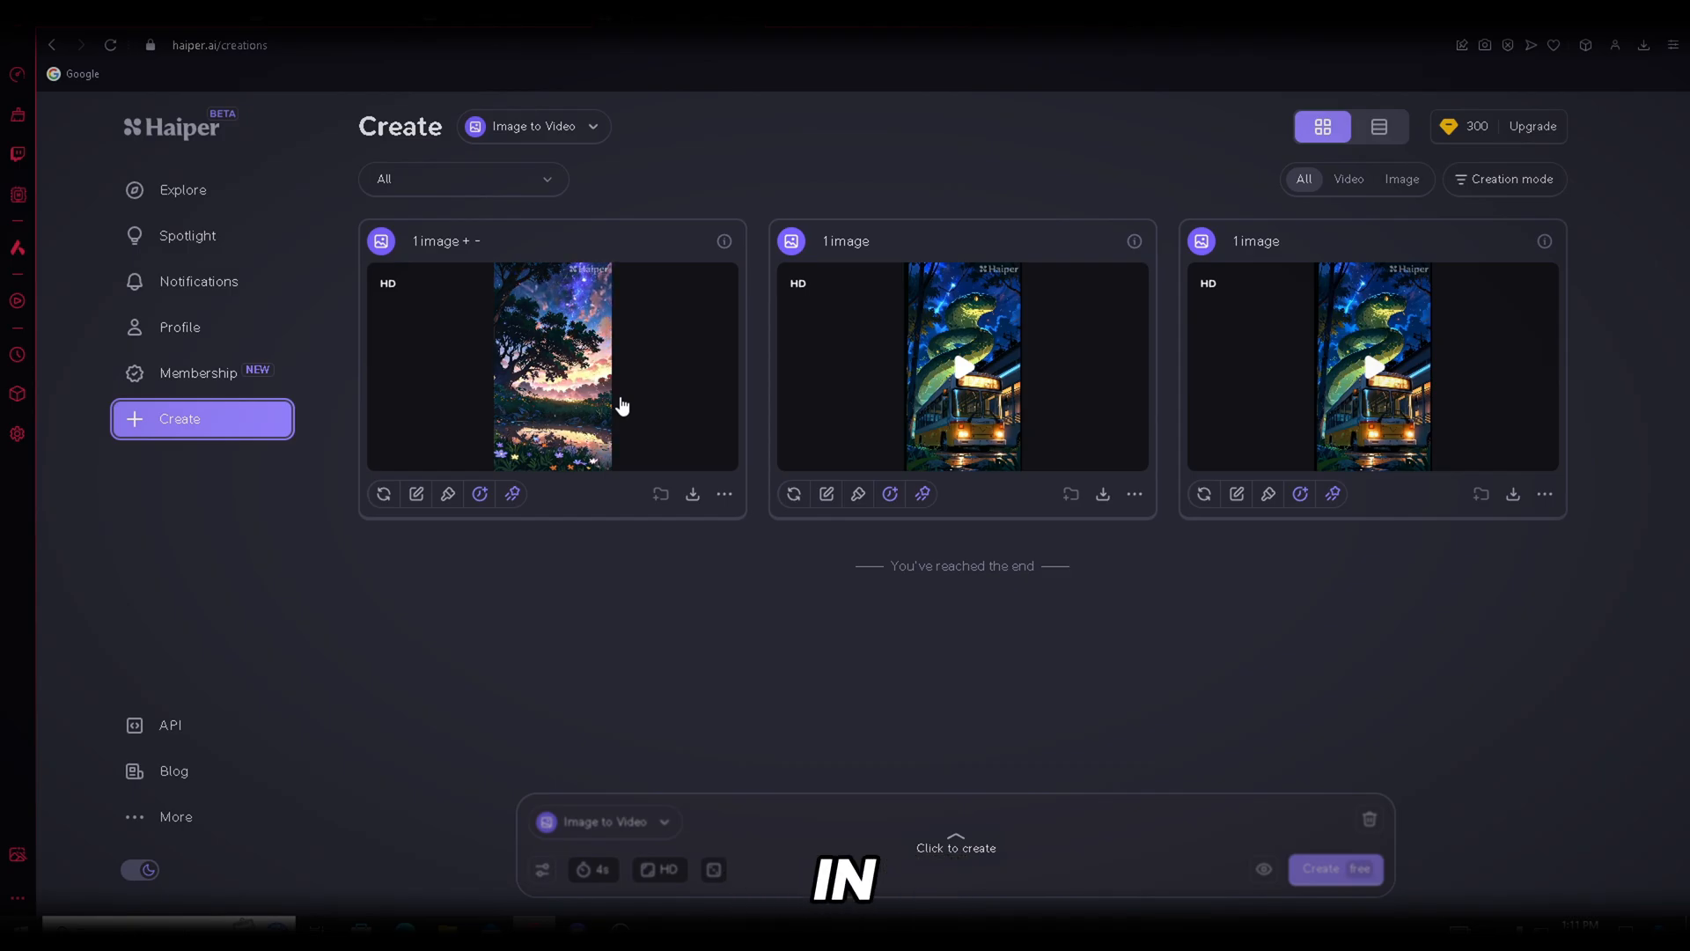
# Replace the first frame with the snake-and-bus image, create a second 4s HD image-to-video clip and preview it.
pyautogui.click(955, 840)
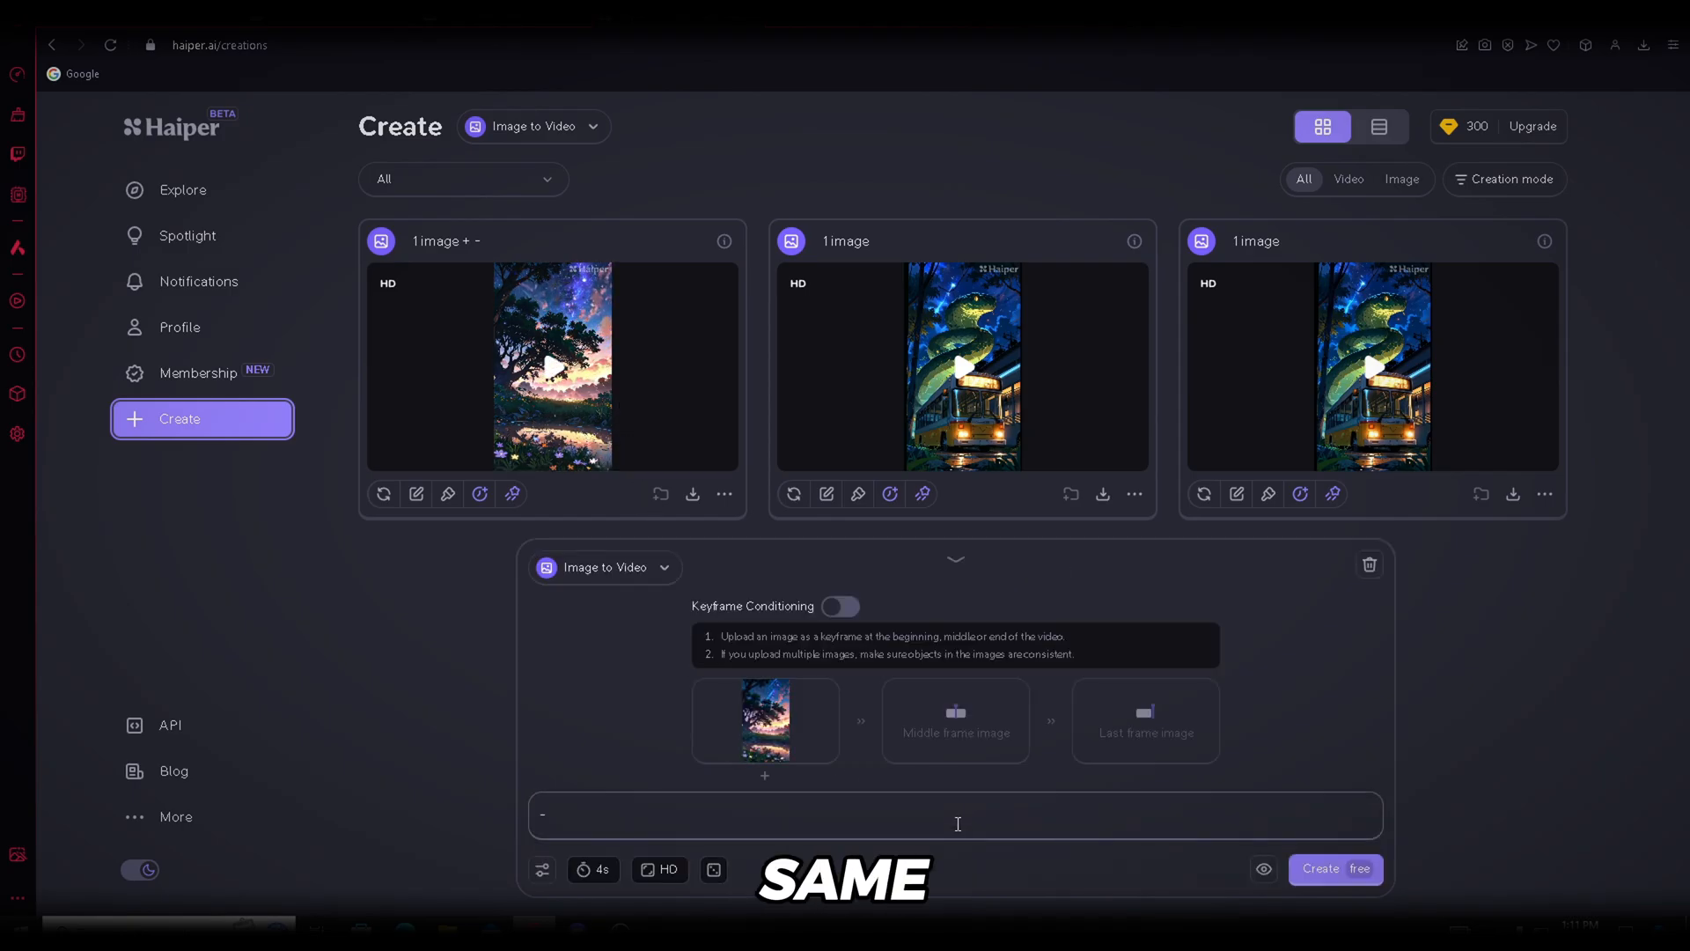
pyautogui.click(767, 732)
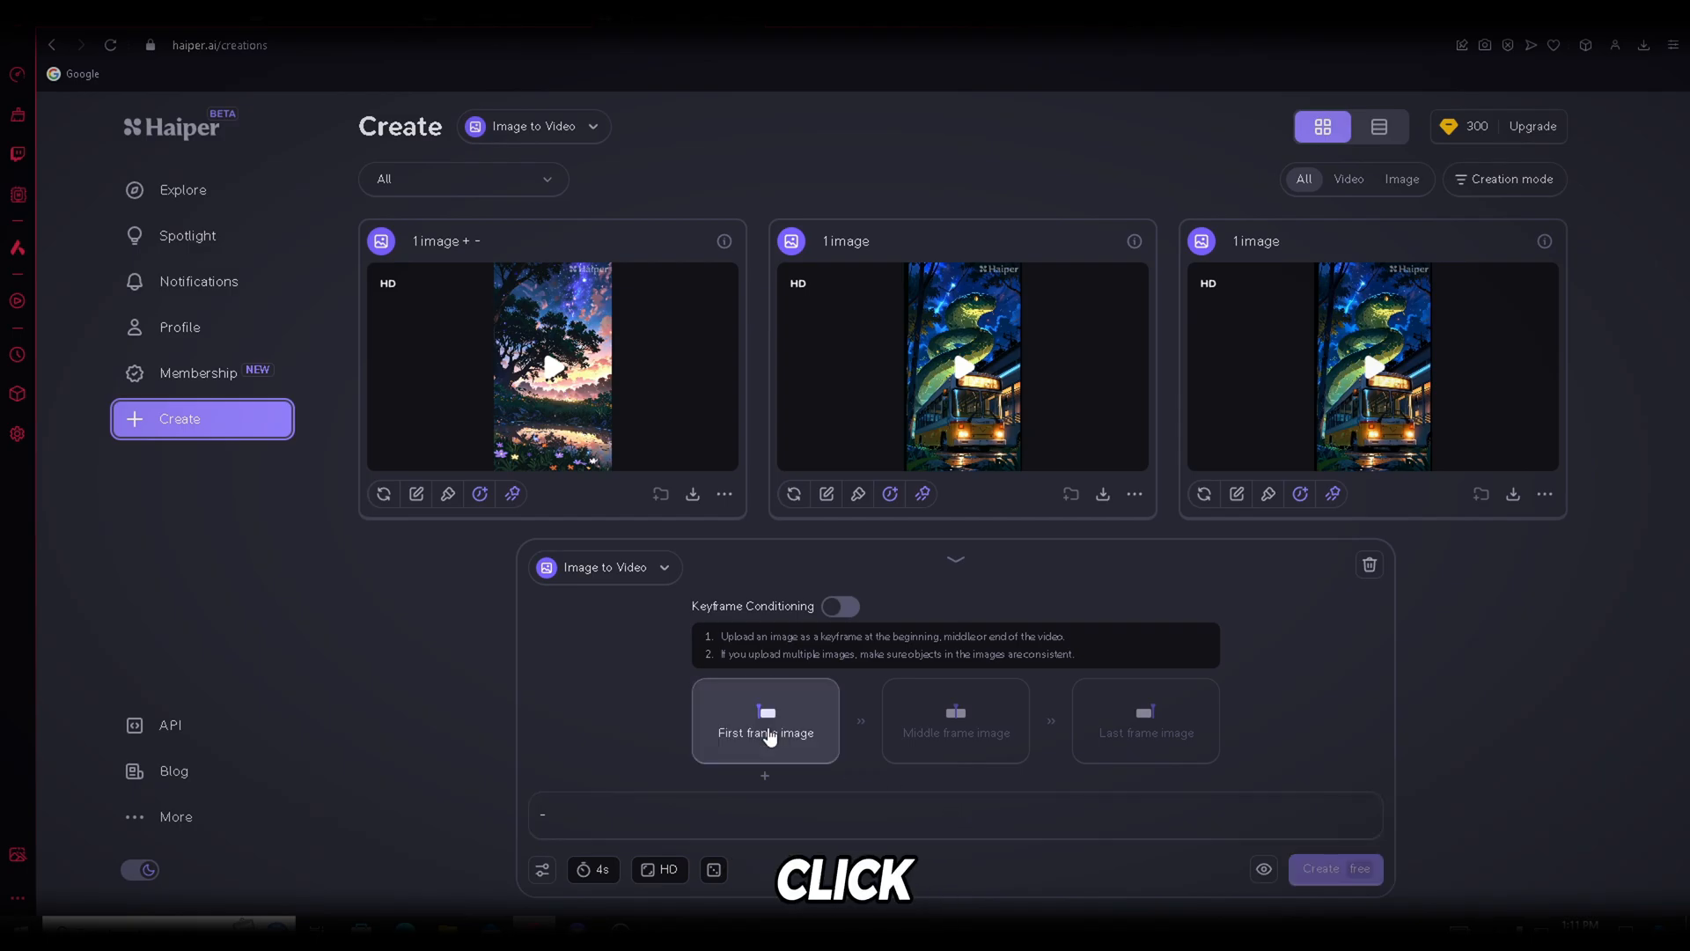
pyautogui.click(788, 729)
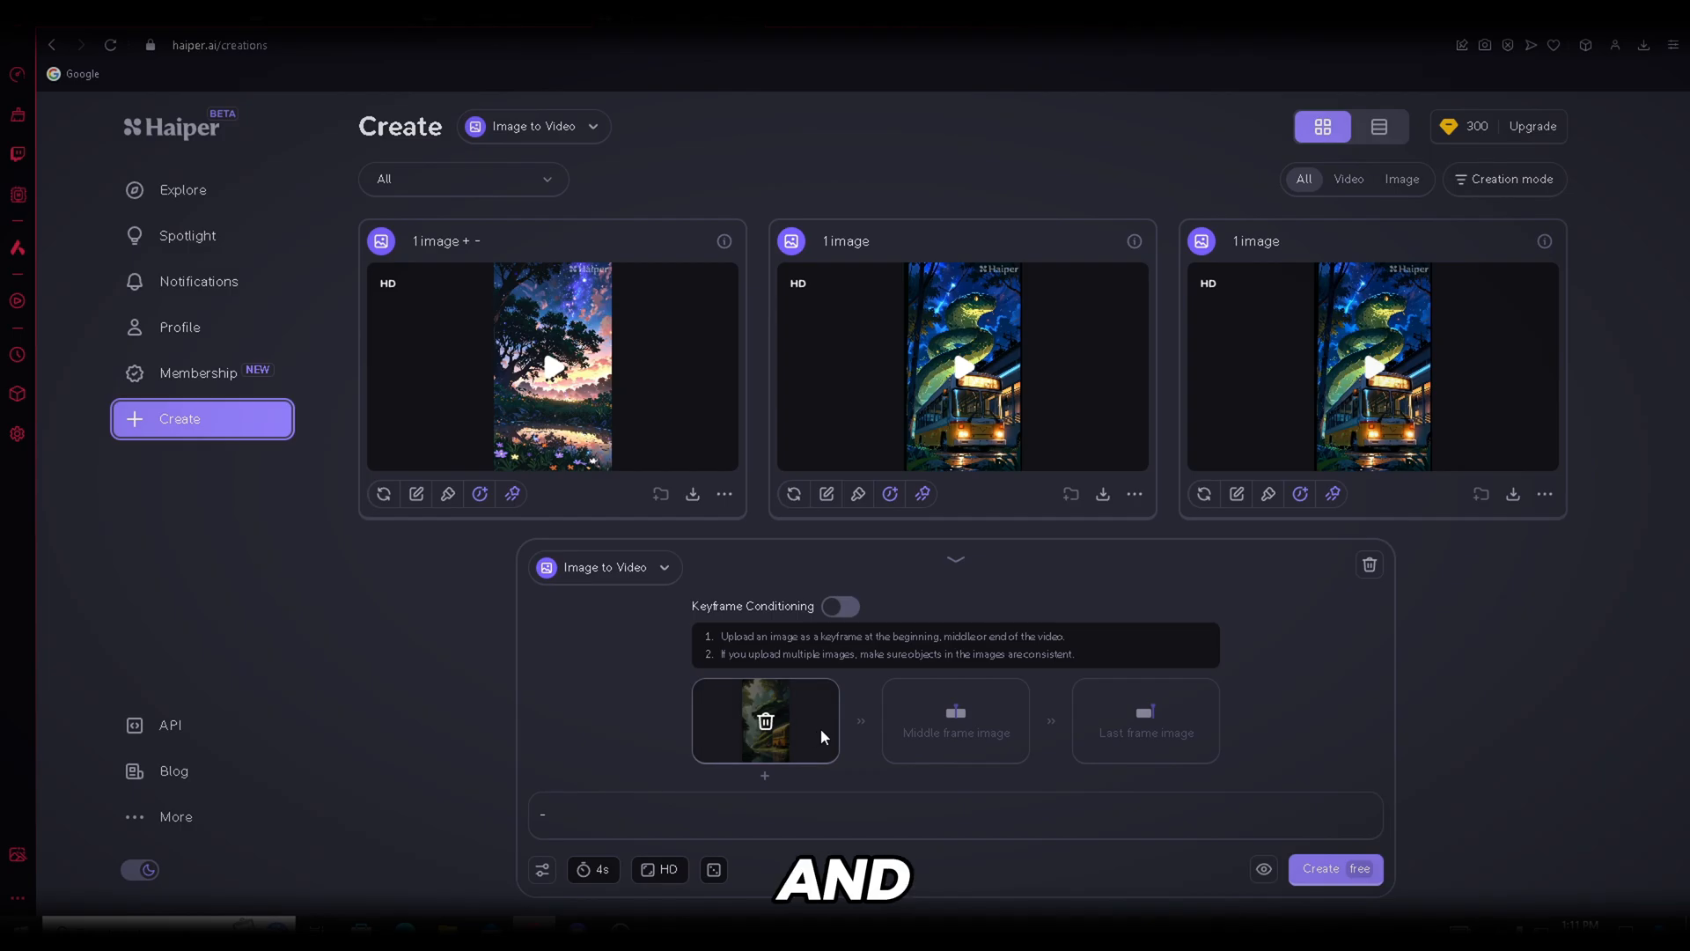
pyautogui.click(1335, 877)
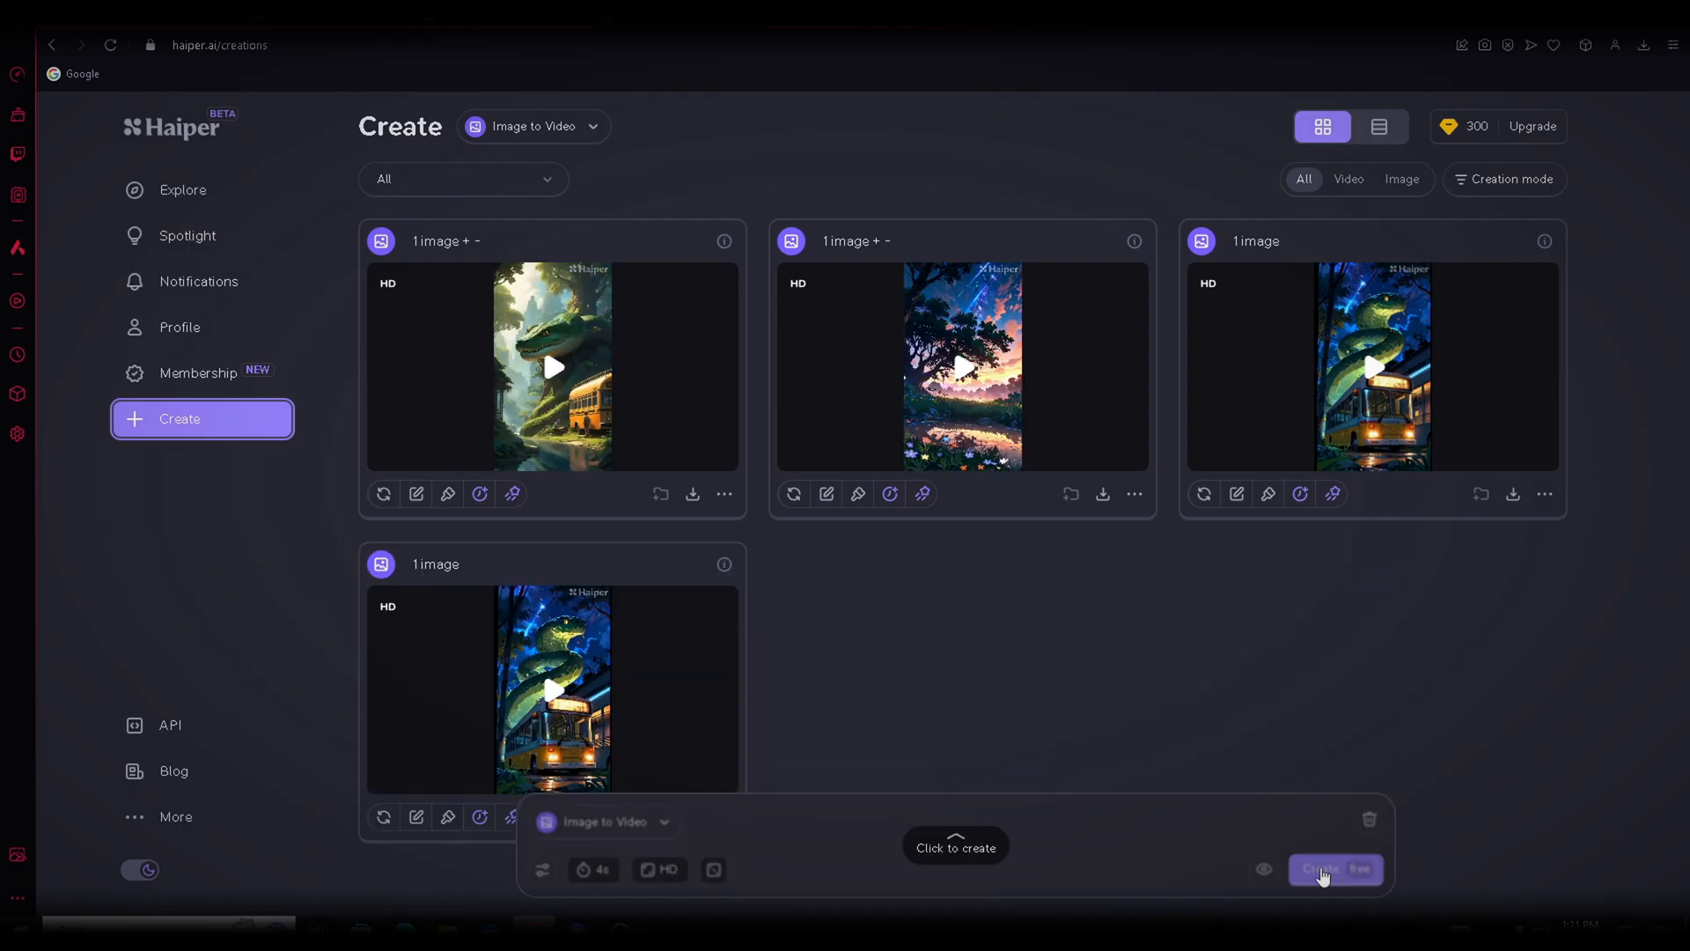
pyautogui.moveTo(570, 371)
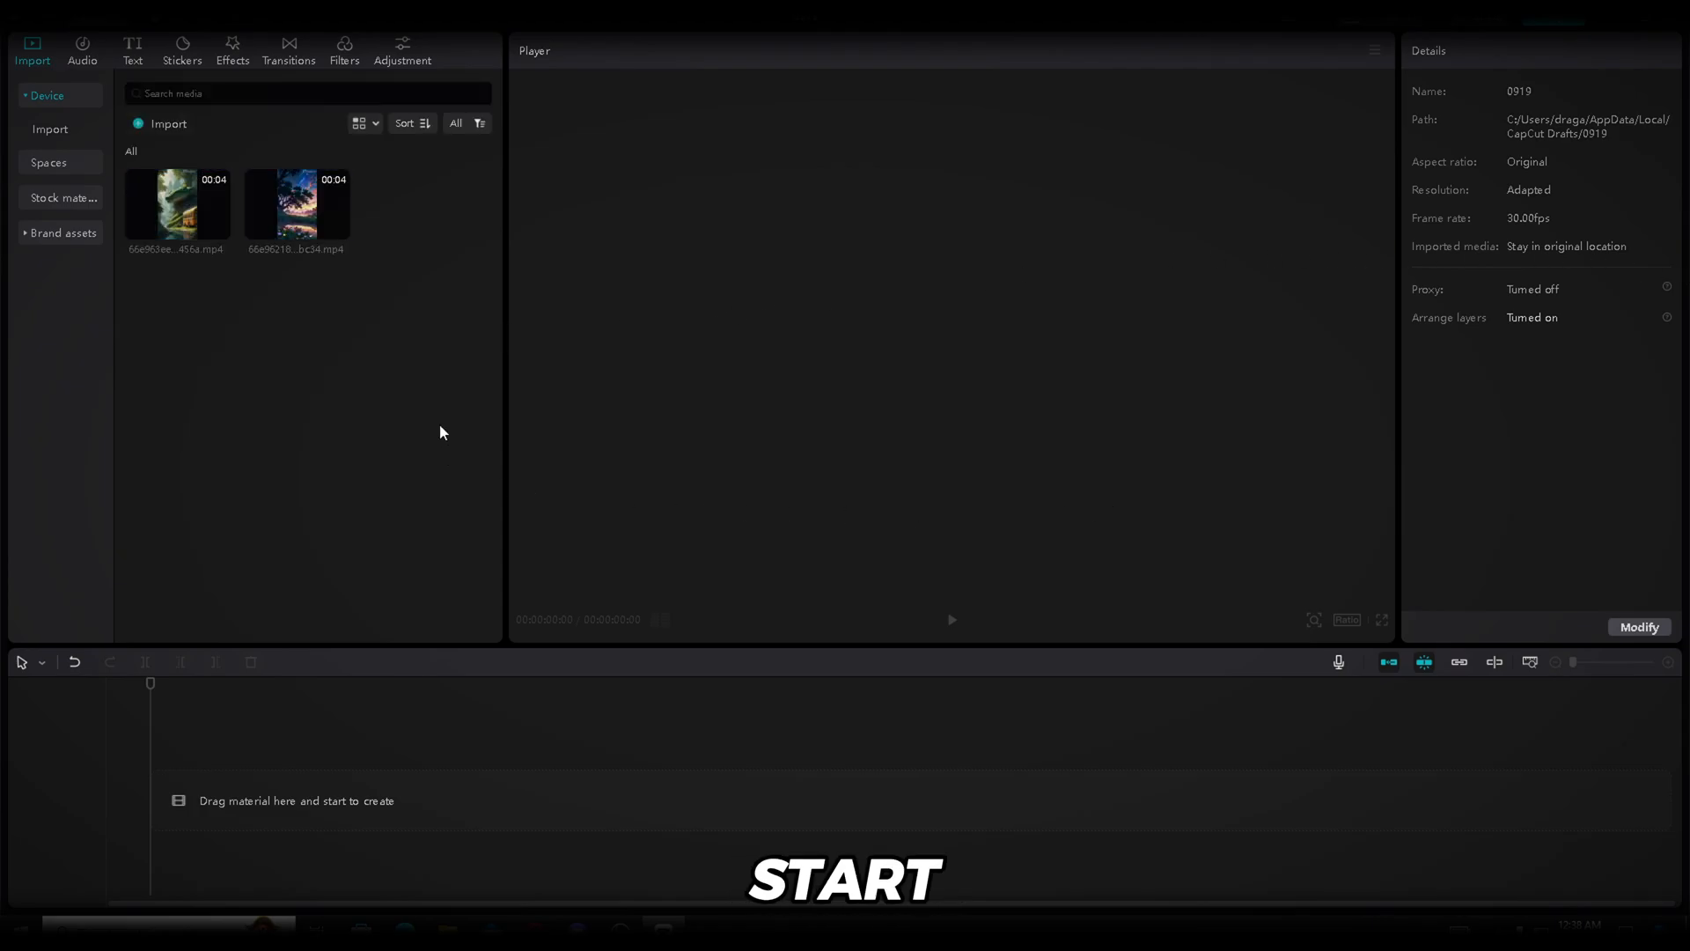
# Place the tree-and-pond clip at the start of the timeline and enlarge it to 114% to crop out the Haiper watermark.
pyautogui.moveTo(296, 204); pyautogui.dragTo(183, 801)
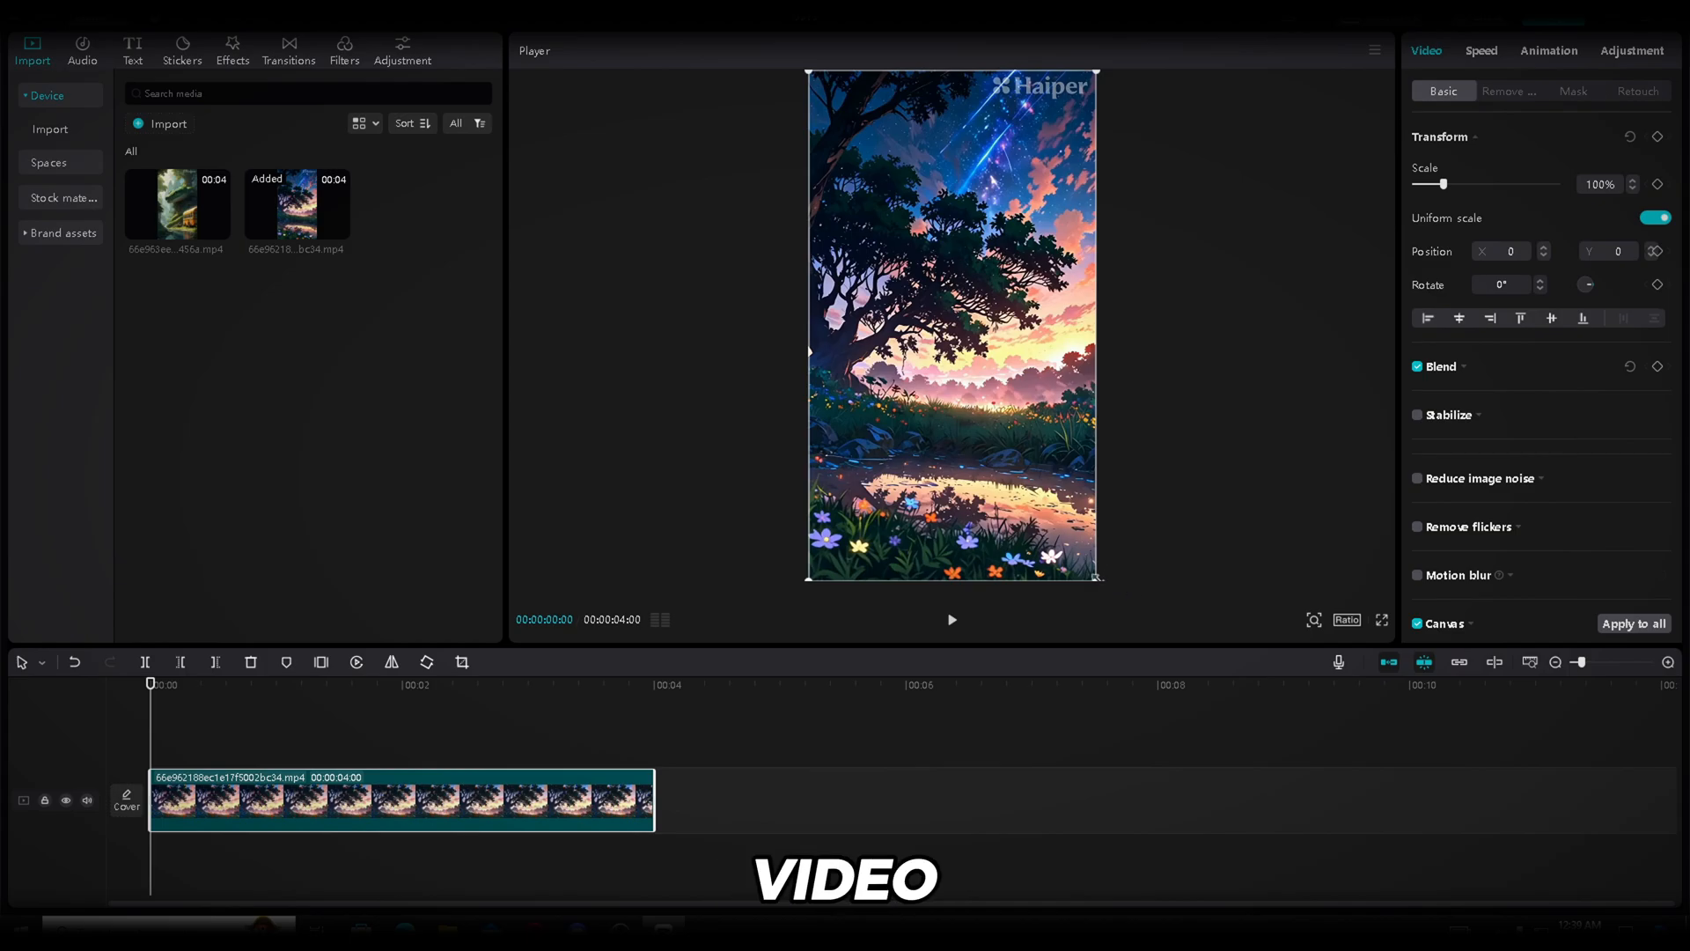
pyautogui.moveTo(1096, 580); pyautogui.dragTo(1107, 583)
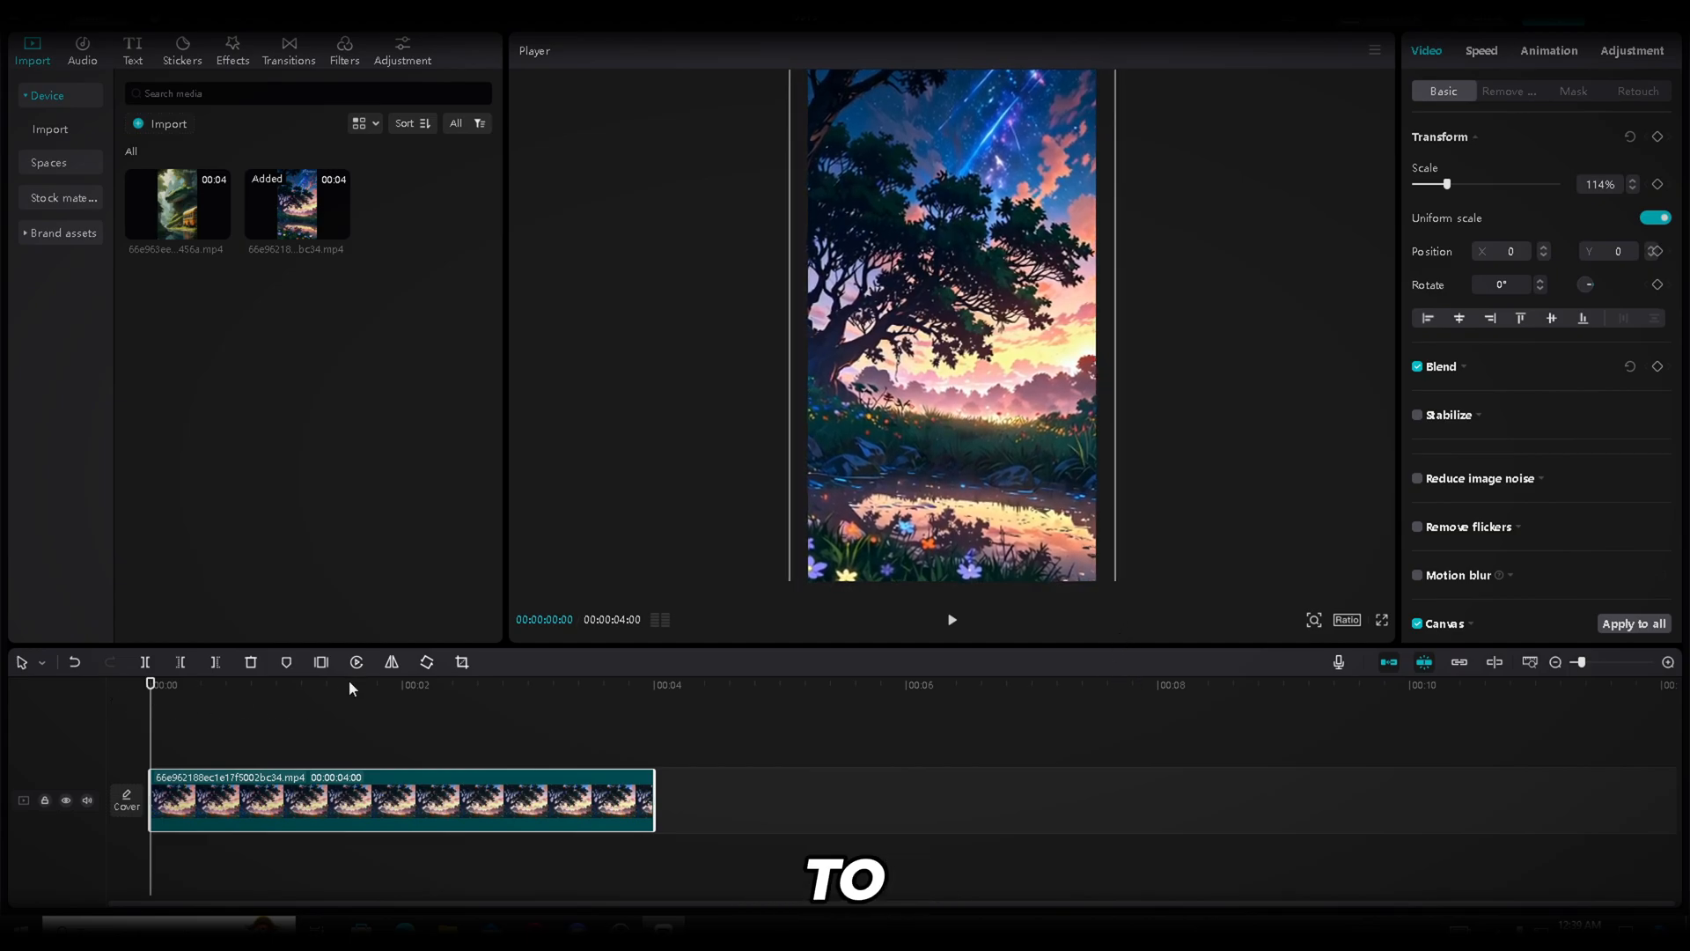
# Add a custom adjustment layer above the tree-and-pond clip and stretch it to the clip's end at 4 s.
pyautogui.click(401, 58)
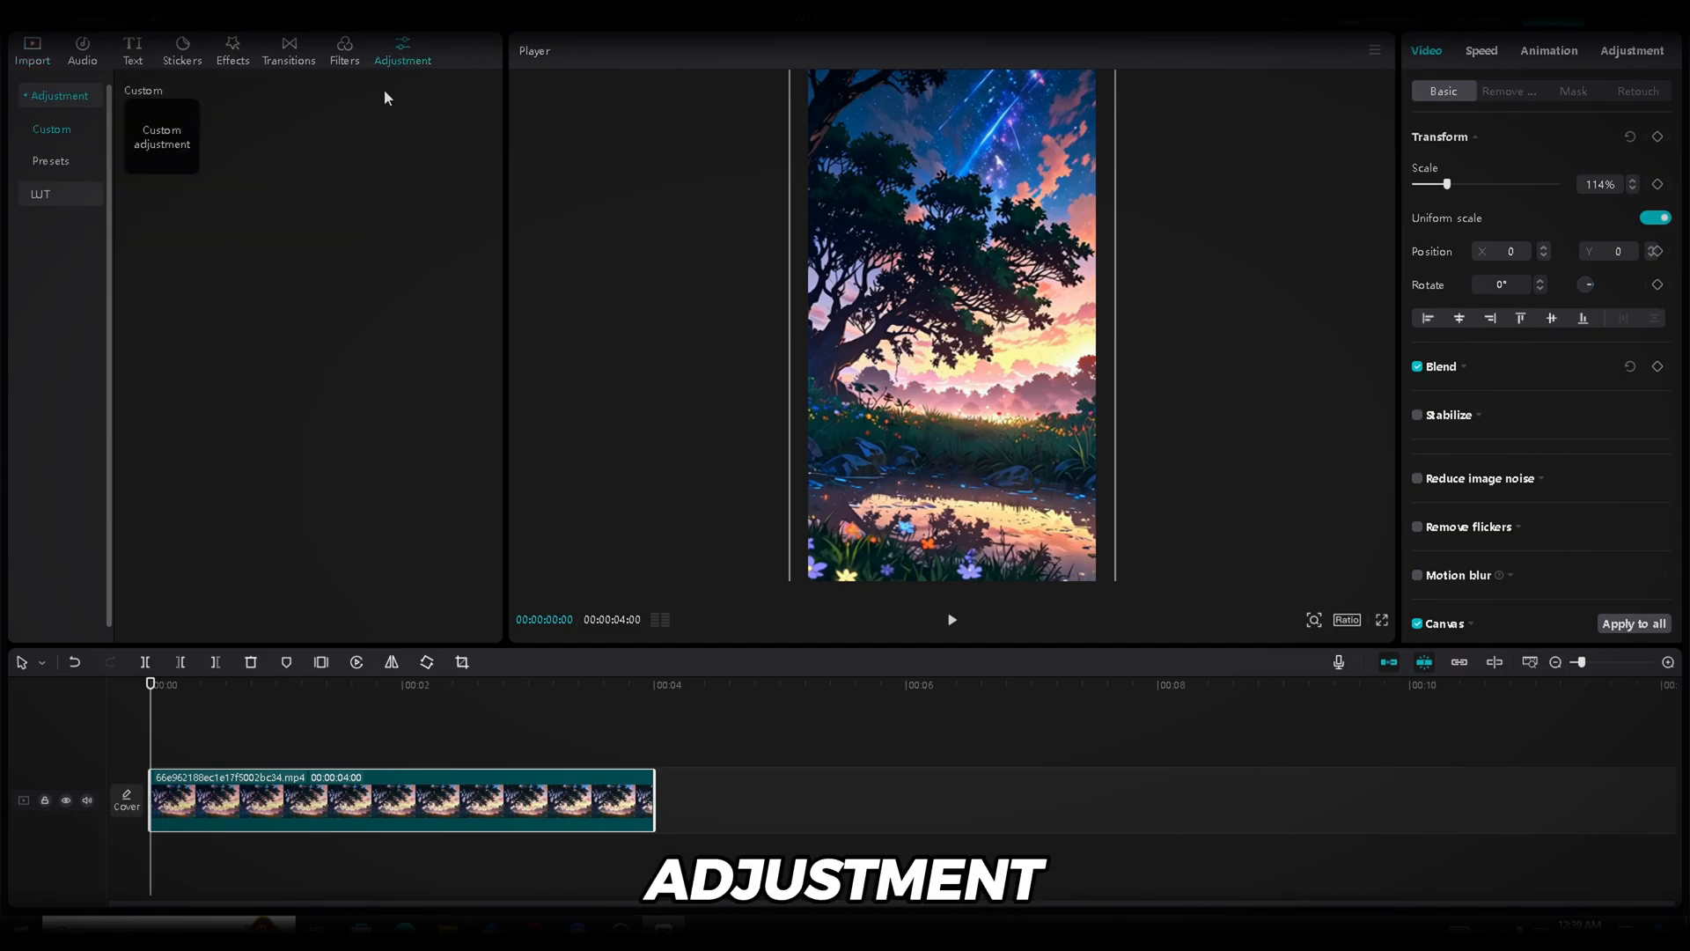
pyautogui.moveTo(161, 132); pyautogui.dragTo(155, 759)
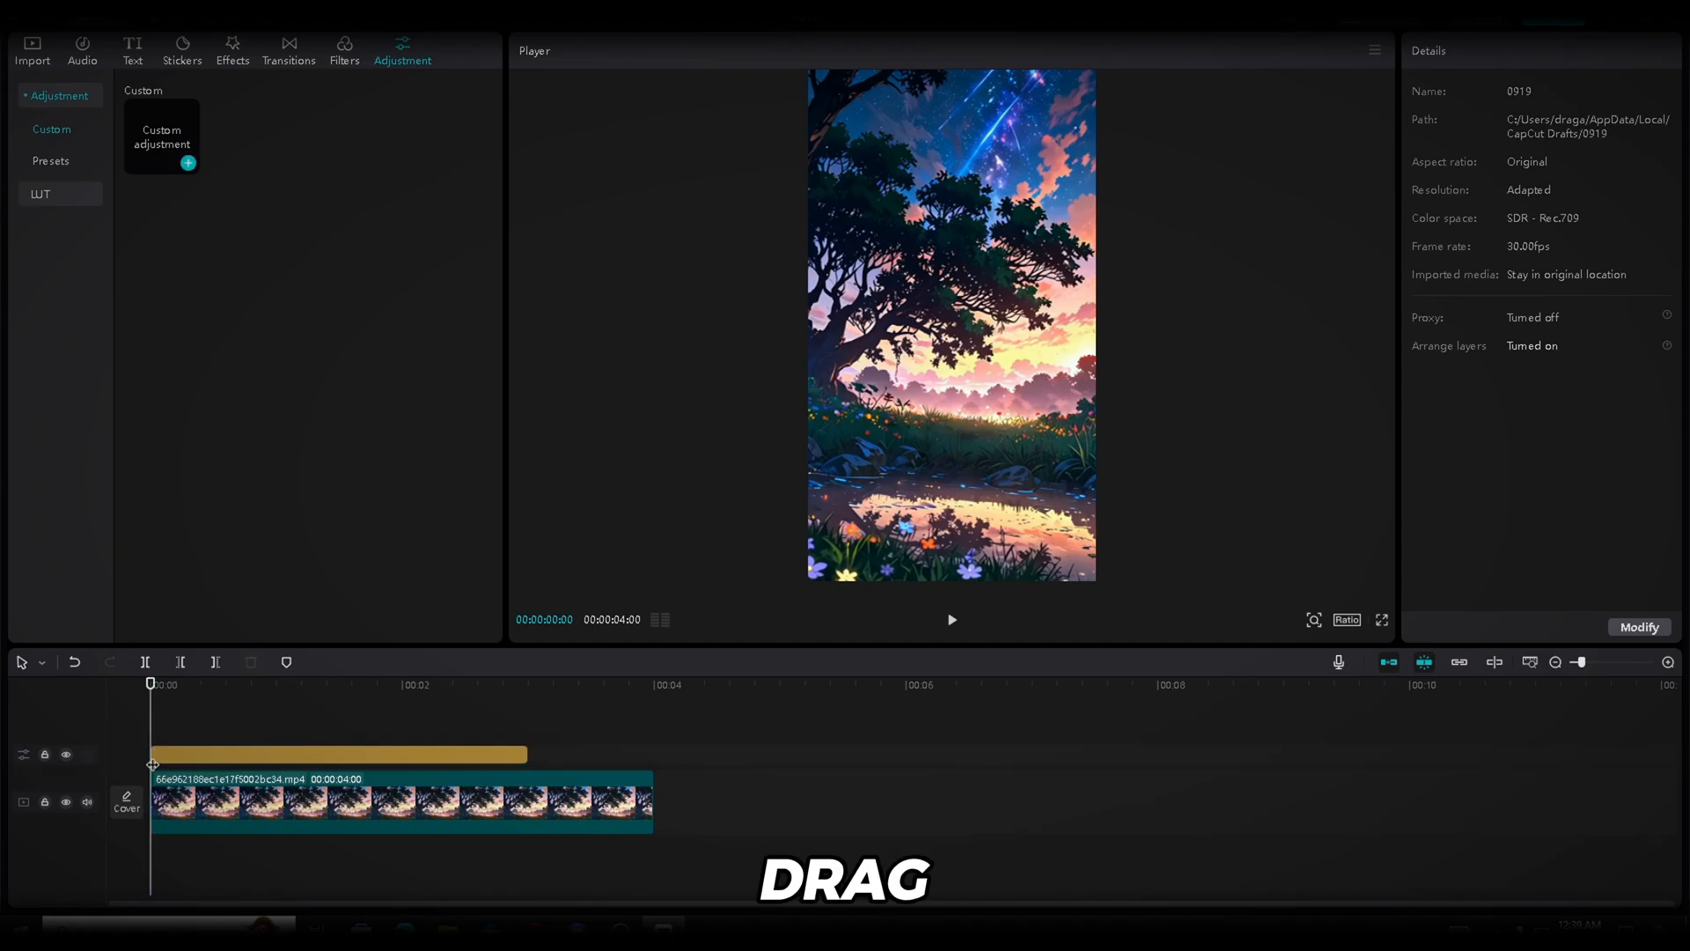
pyautogui.moveTo(527, 754); pyautogui.dragTo(653, 755)
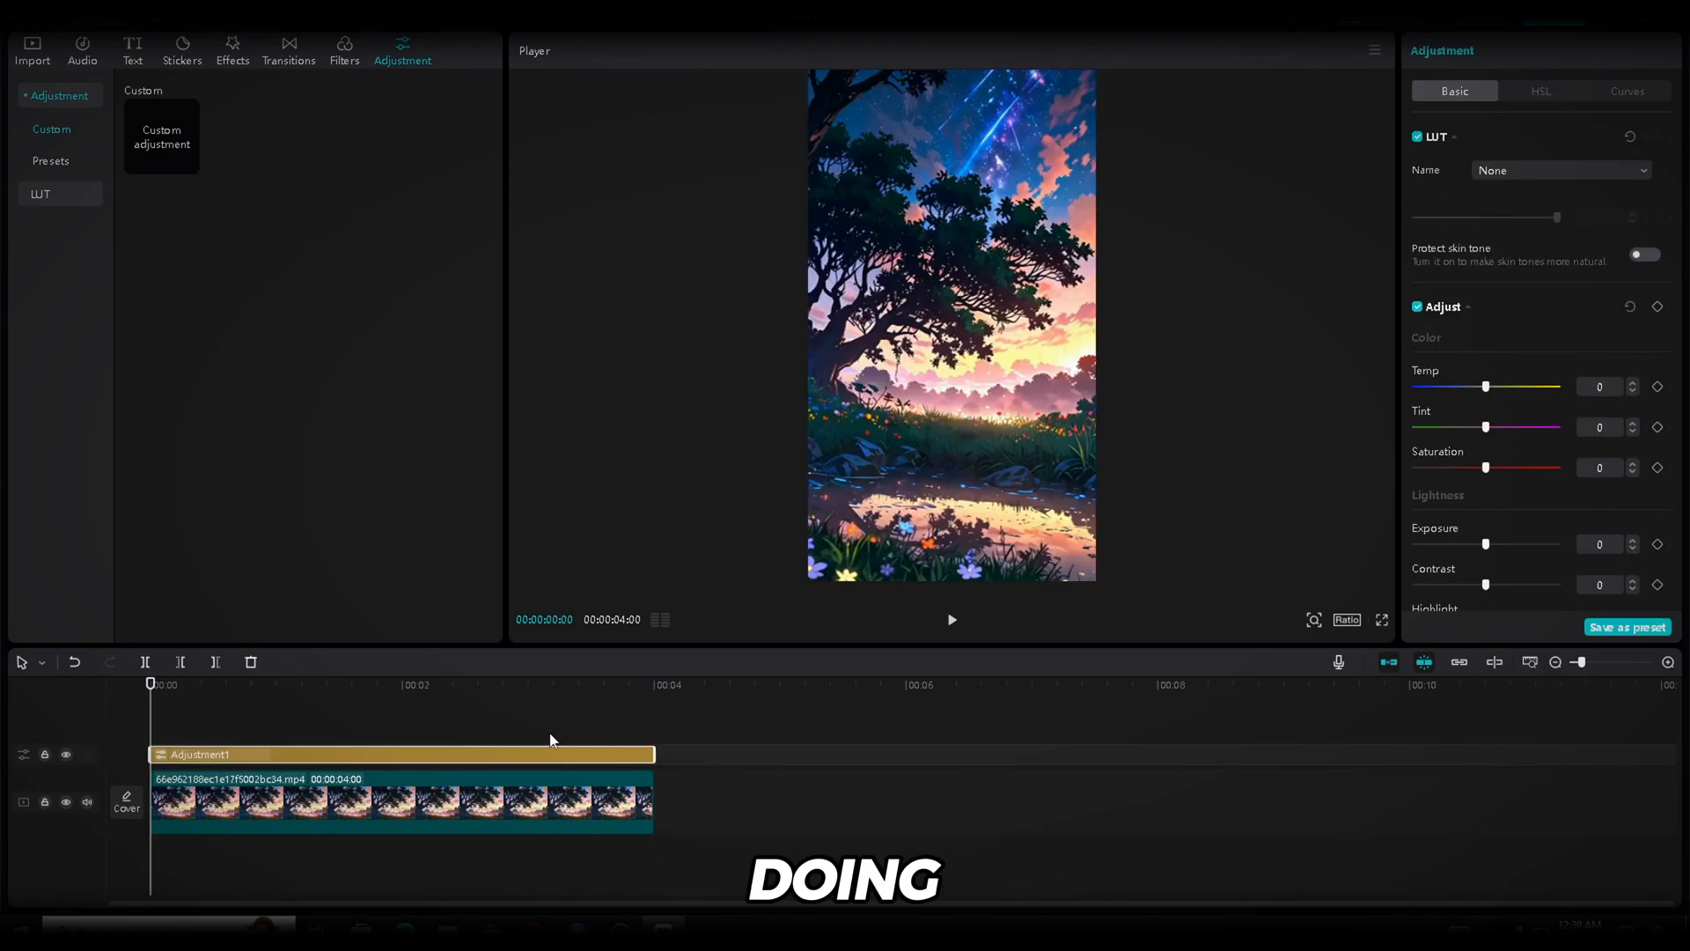
# Set the adjustment layer's contrast to 10, highlight to 10 and whites to 5.
pyautogui.scroll(-3, 1544, 277)
pyautogui.moveTo(1488, 312)
pyautogui.mouseDown()
pyautogui.moveTo(1506, 317)
pyautogui.moveTo(1500, 353)
pyautogui.mouseUp()
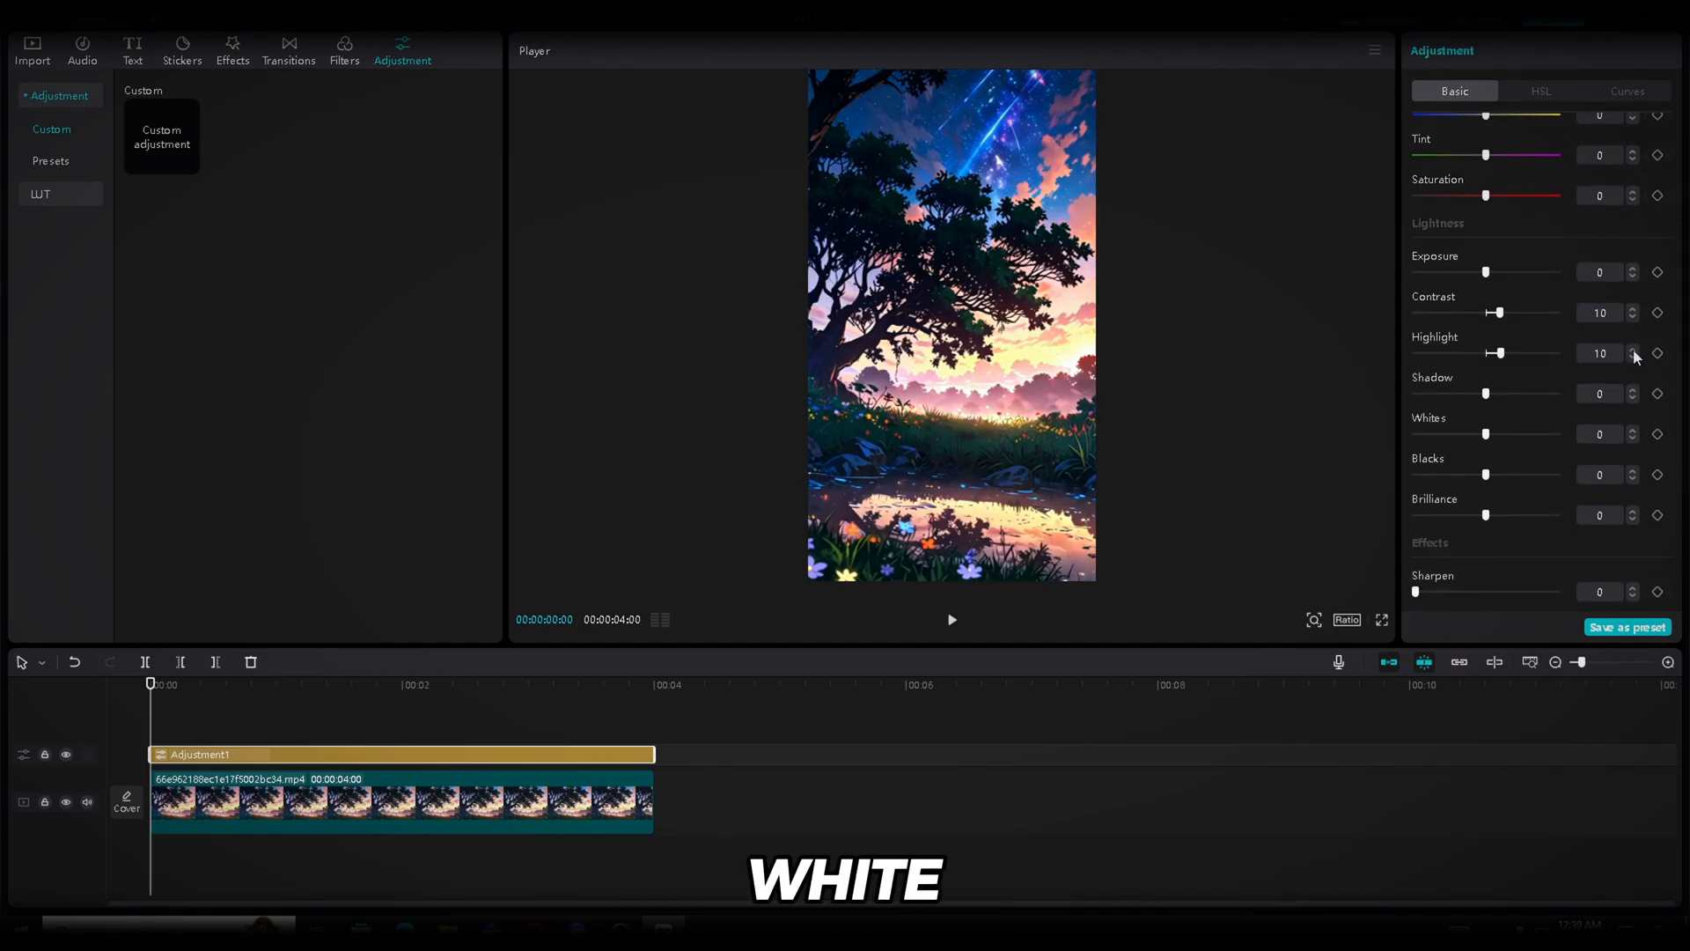
pyautogui.click(1632, 430)
pyautogui.scroll(-3, 1632, 440)
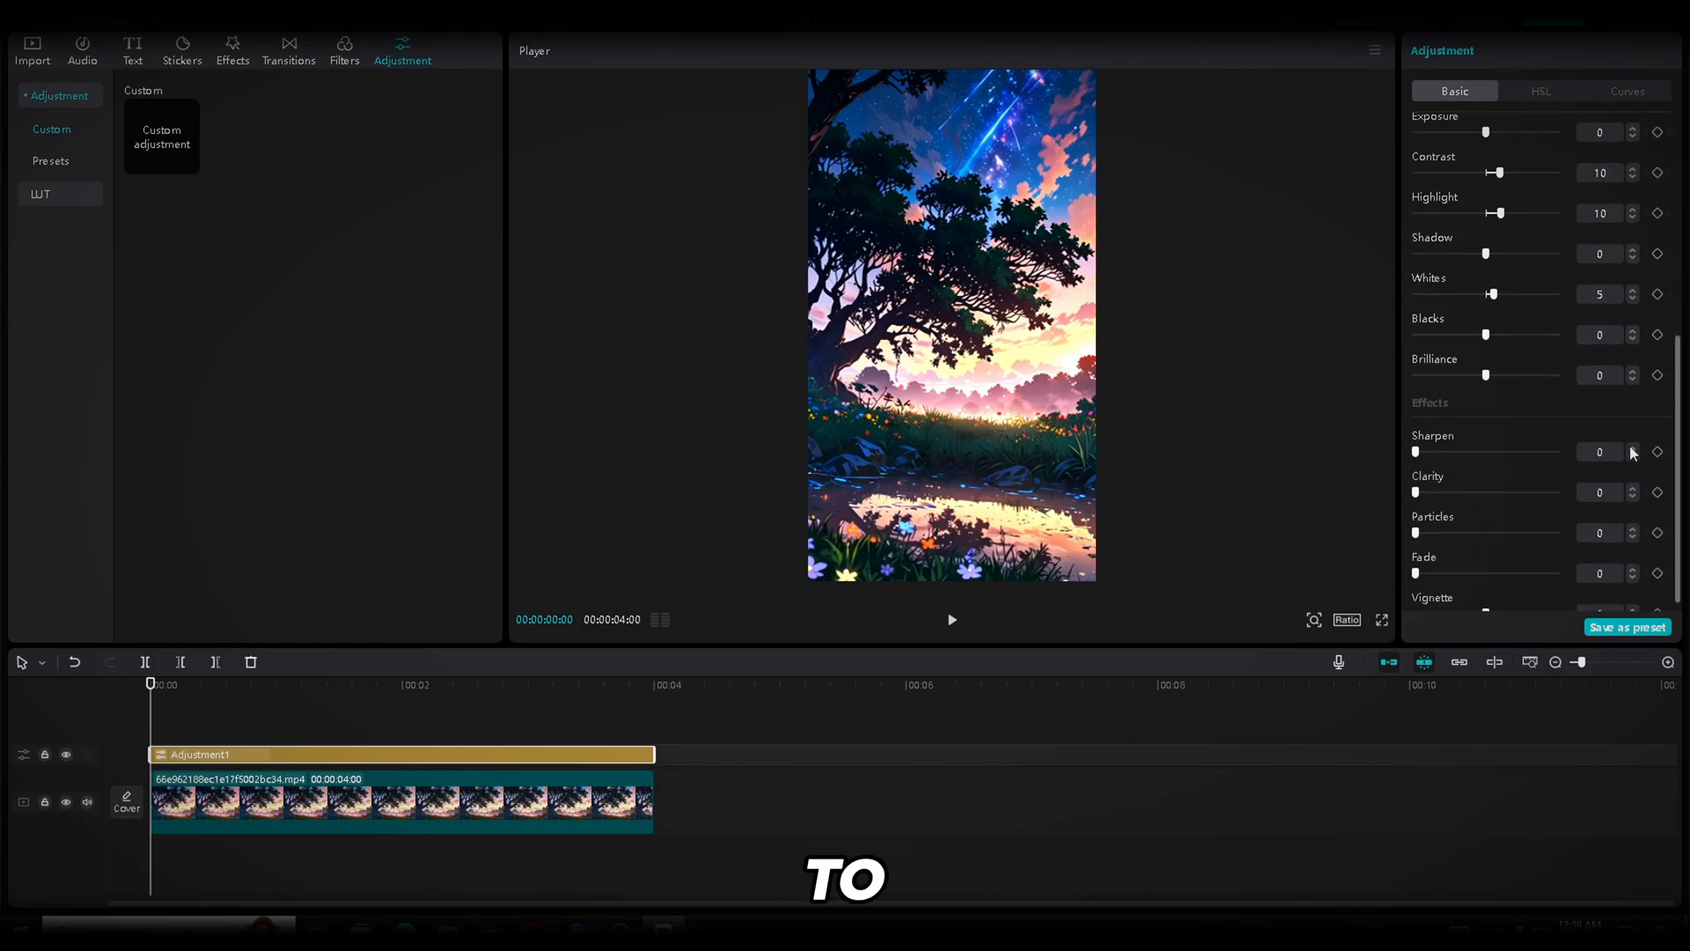
# Set the adjustment layer's red HSL values to tint -100, saturation 100 and lightness -100, and return the playhead to the start.
pyautogui.click(1541, 92)
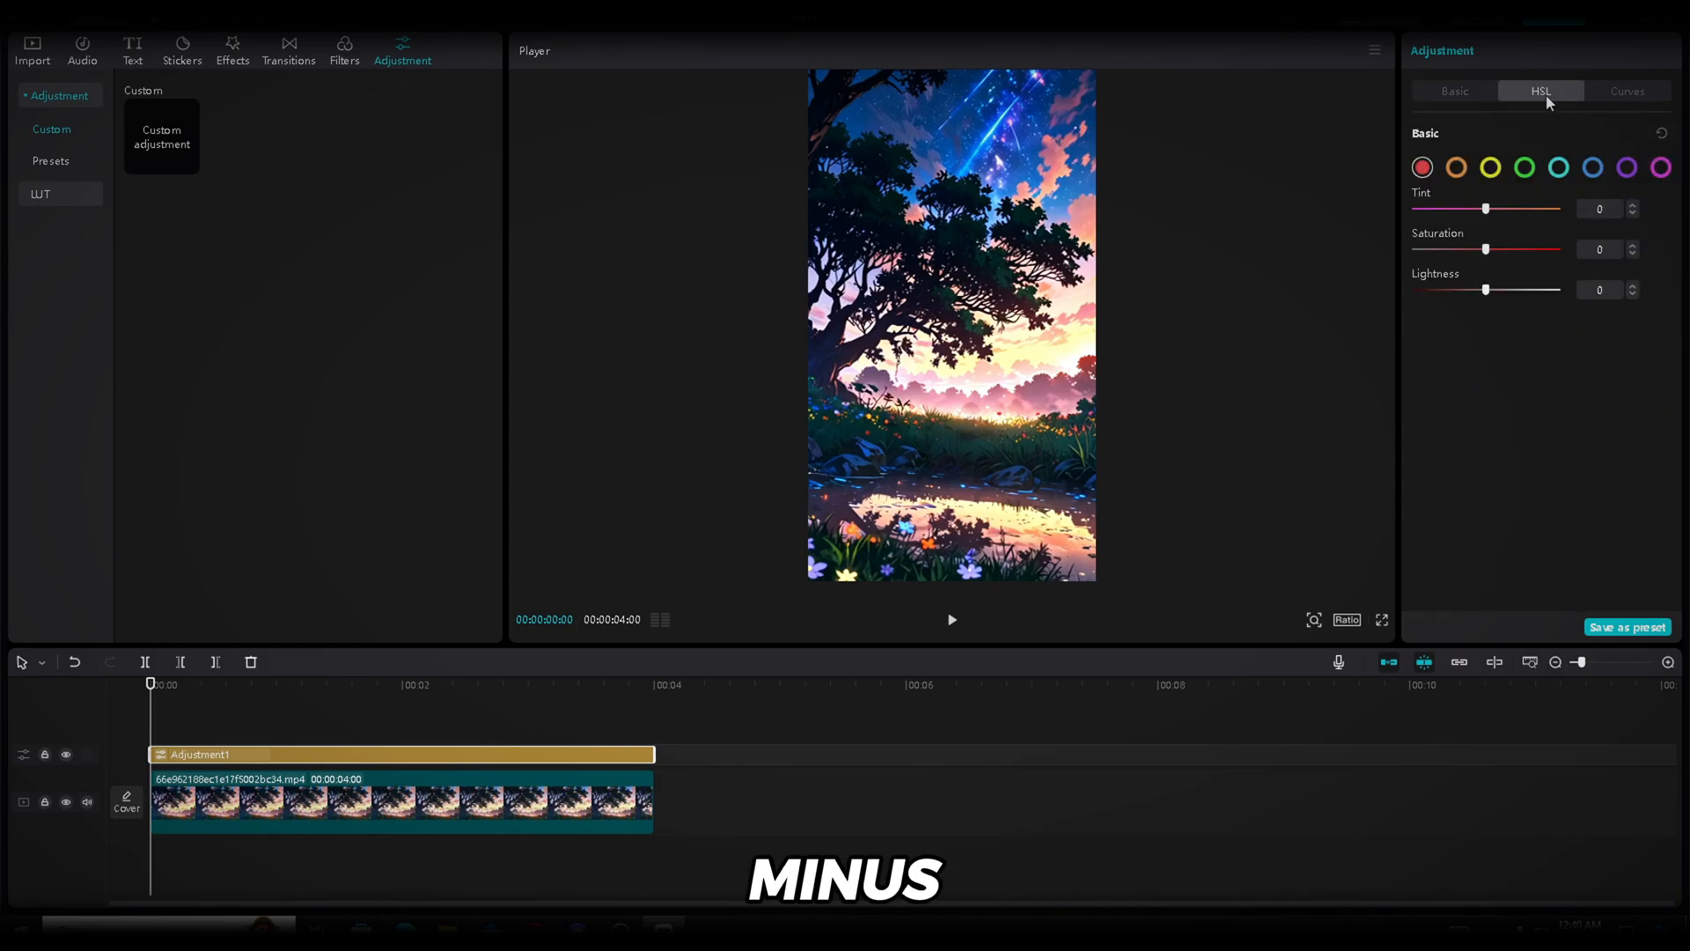
pyautogui.moveTo(1485, 209); pyautogui.dragTo(1410, 211)
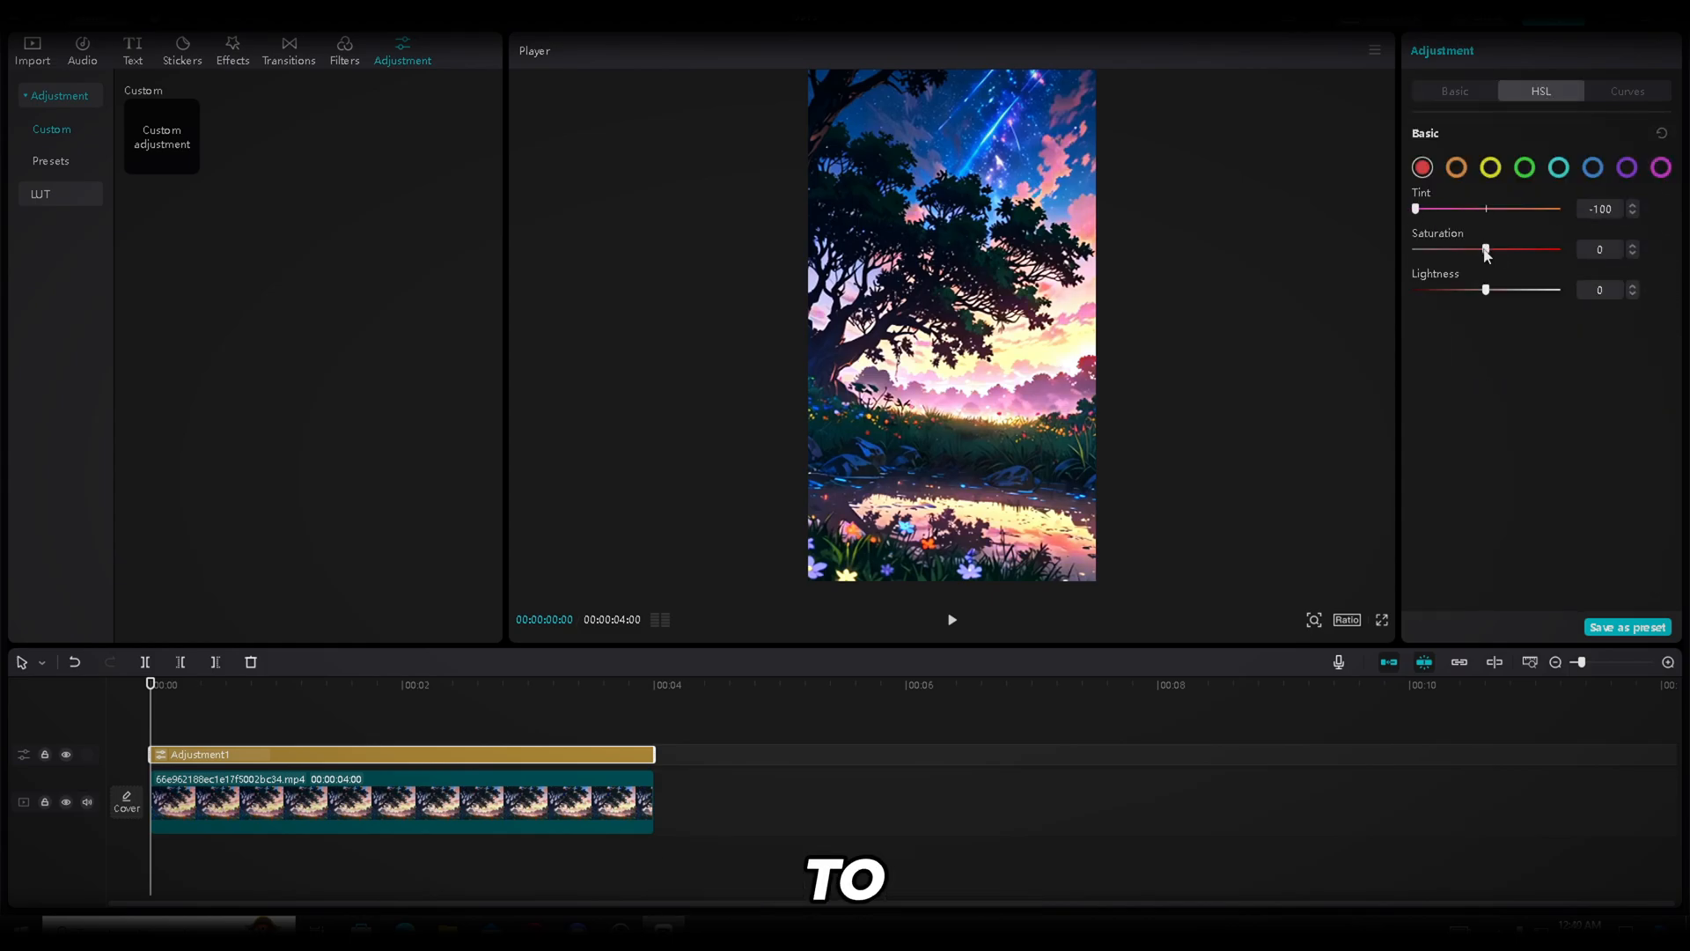
pyautogui.moveTo(1485, 290); pyautogui.dragTo(1430, 292)
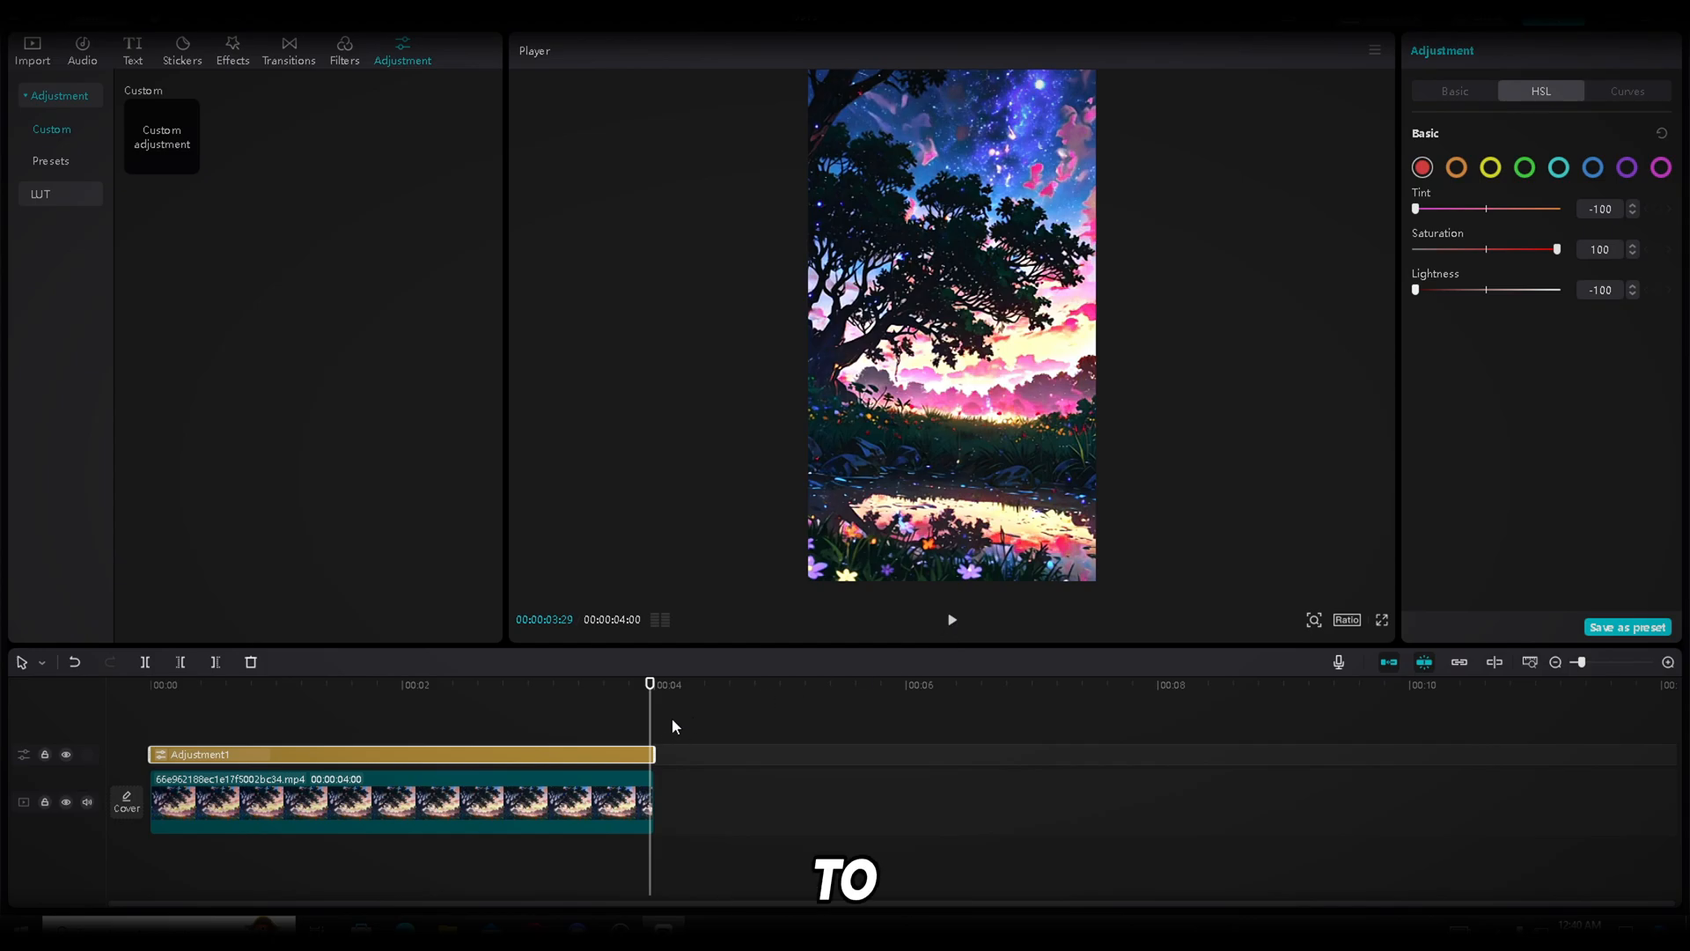
pyautogui.moveTo(379, 692); pyautogui.dragTo(117, 695)
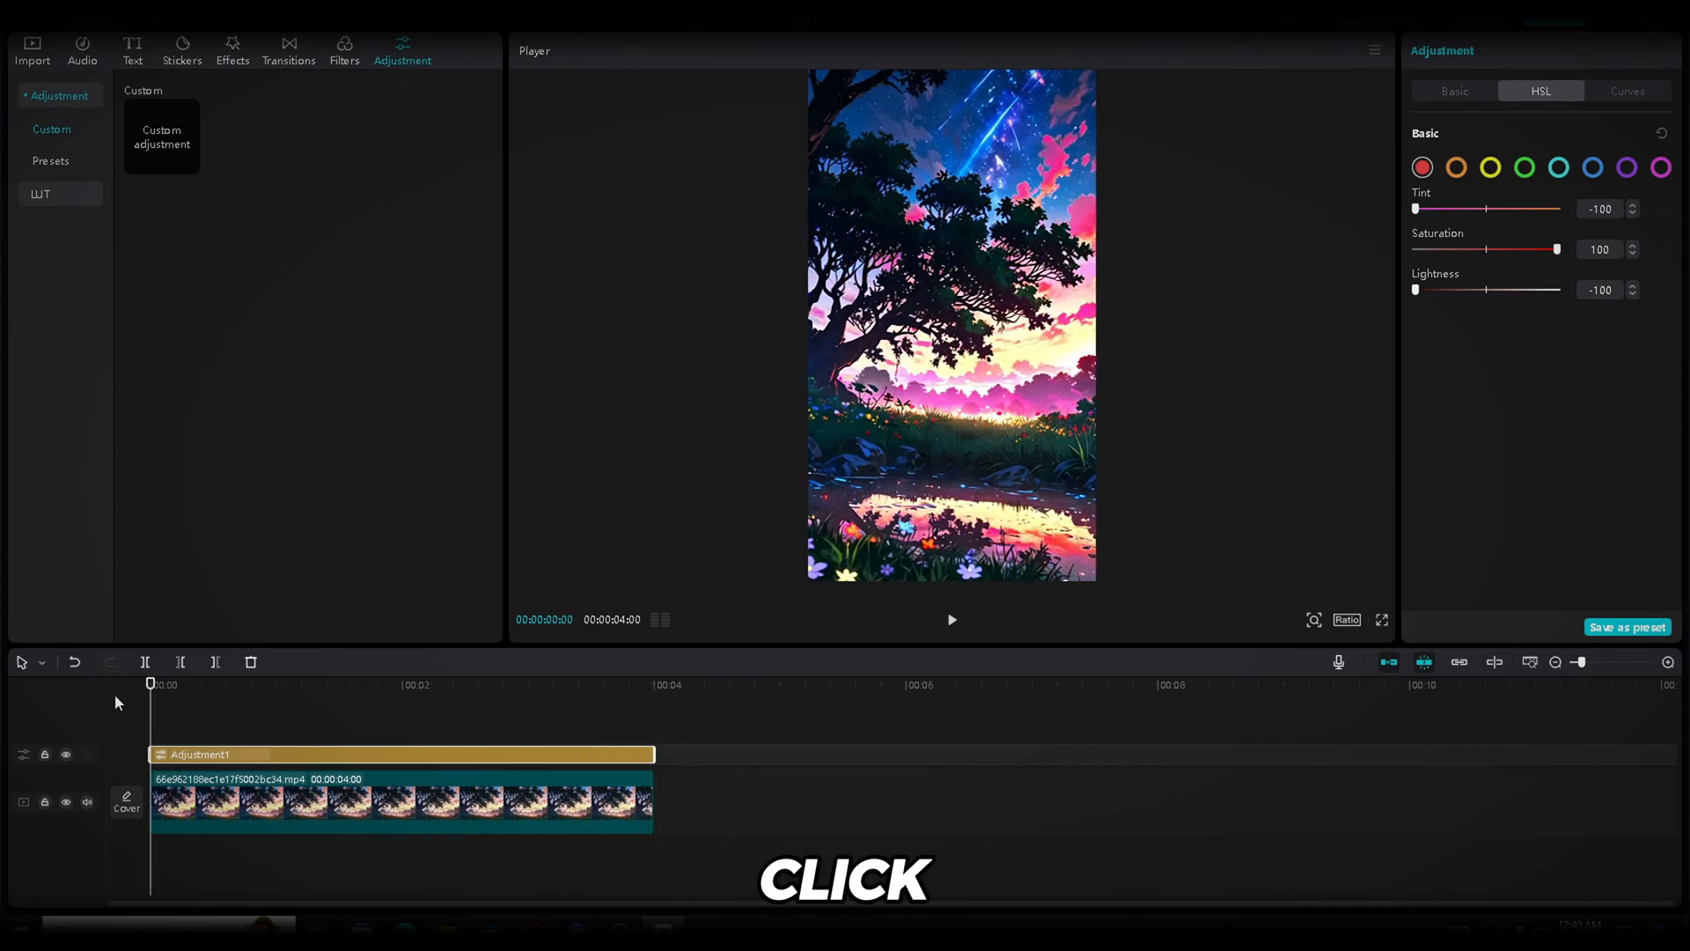
# Duplicate the tree-and-pond clip at 4 s, directly after the original, and reverse the copy.
pyautogui.click(442, 810)
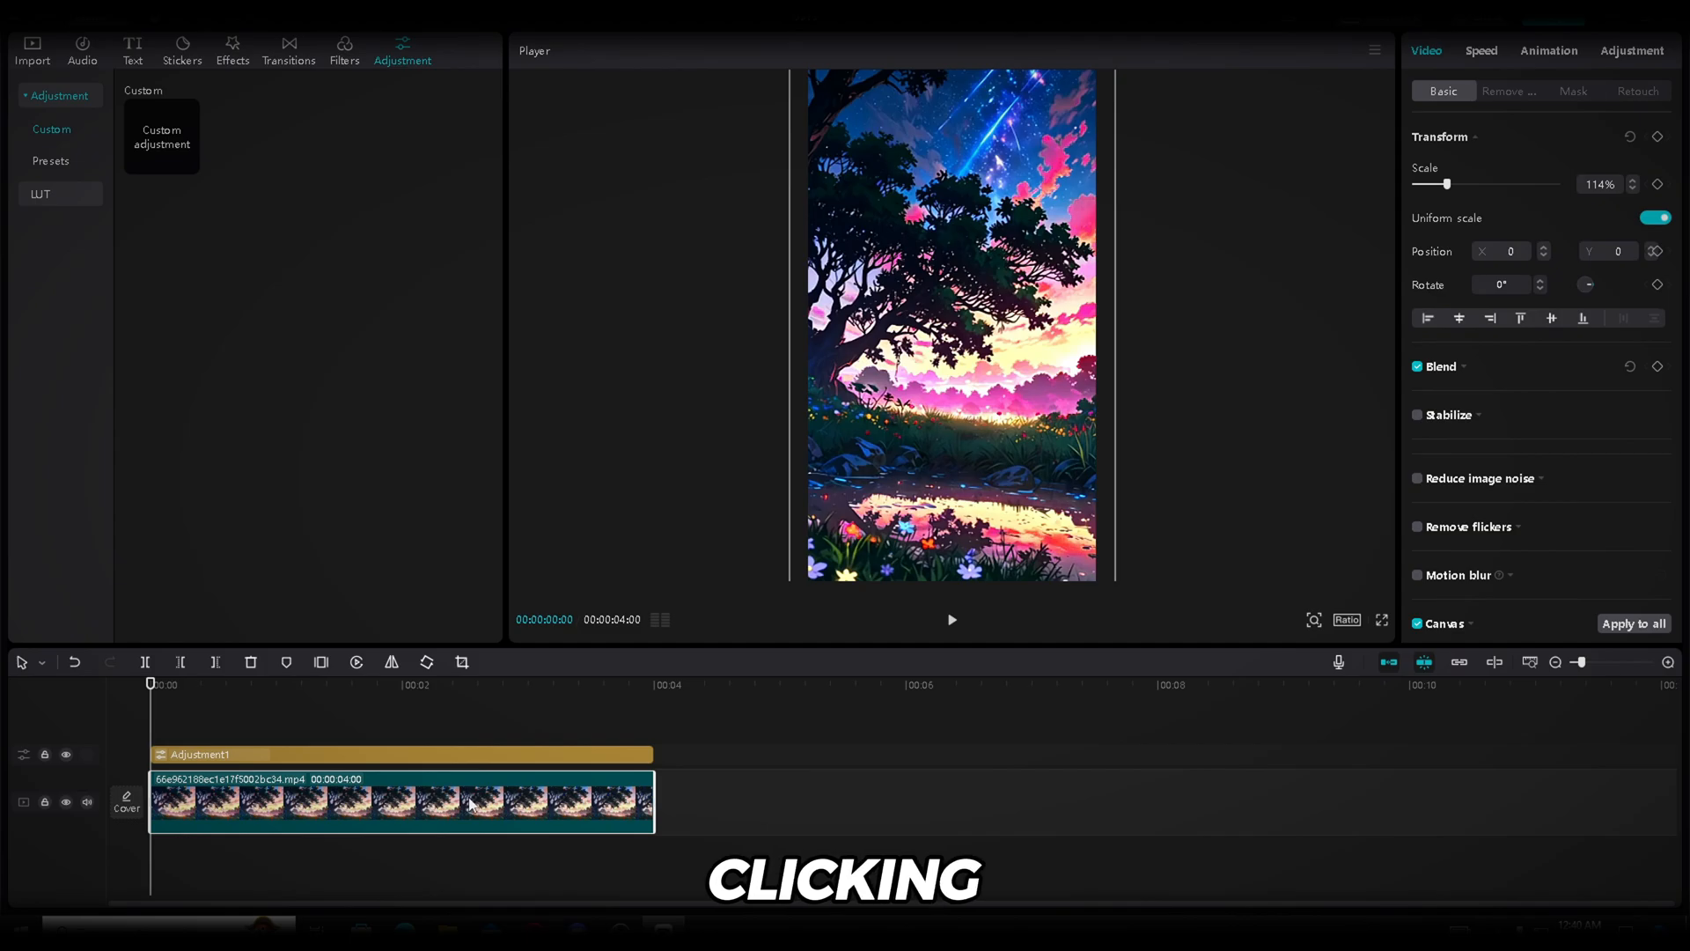
pyautogui.click(665, 689)
pyautogui.hotkey('ctrl', 'v')
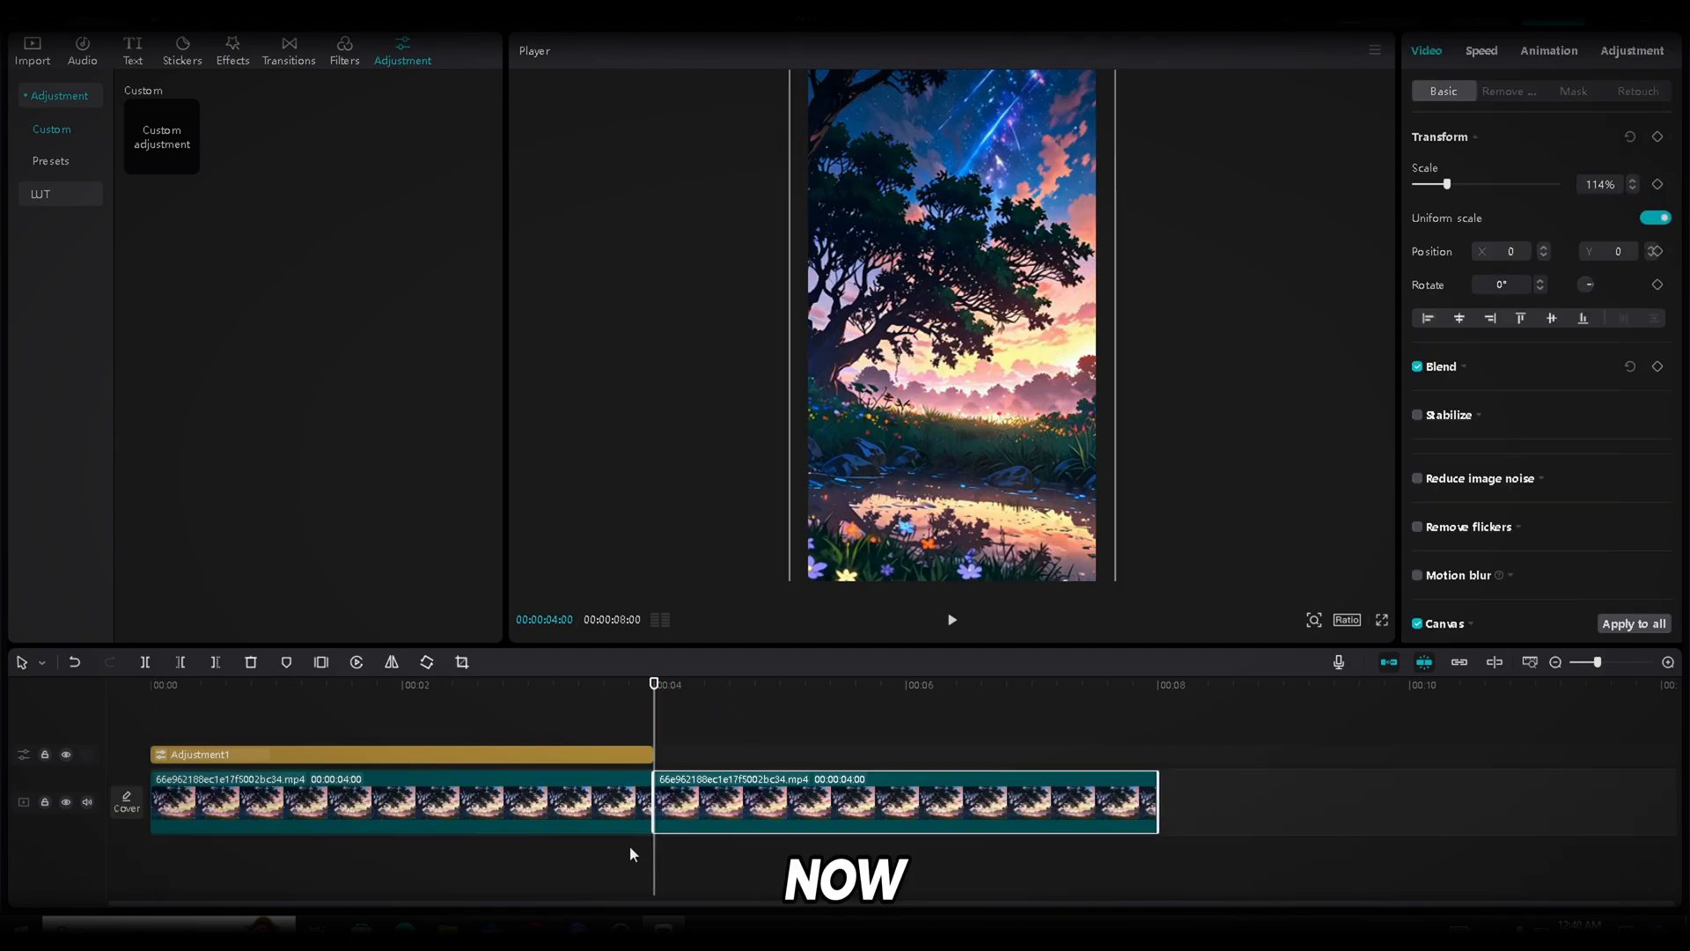
pyautogui.click(629, 843)
pyautogui.click(951, 619)
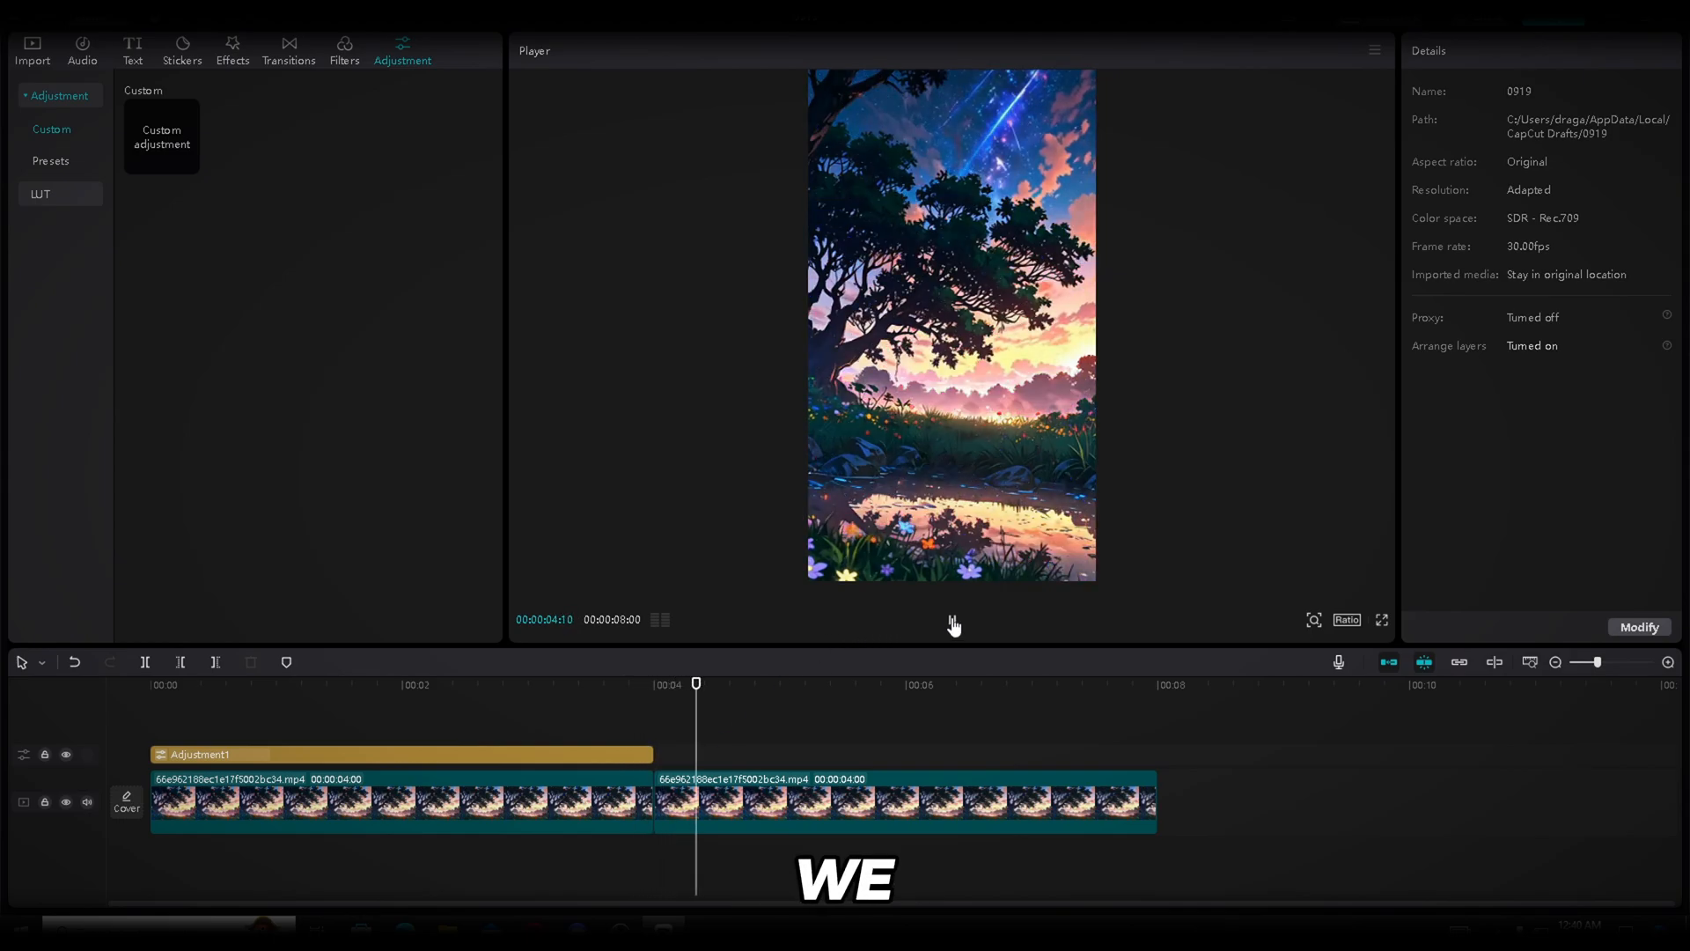
pyautogui.click(687, 691)
pyautogui.click(740, 800)
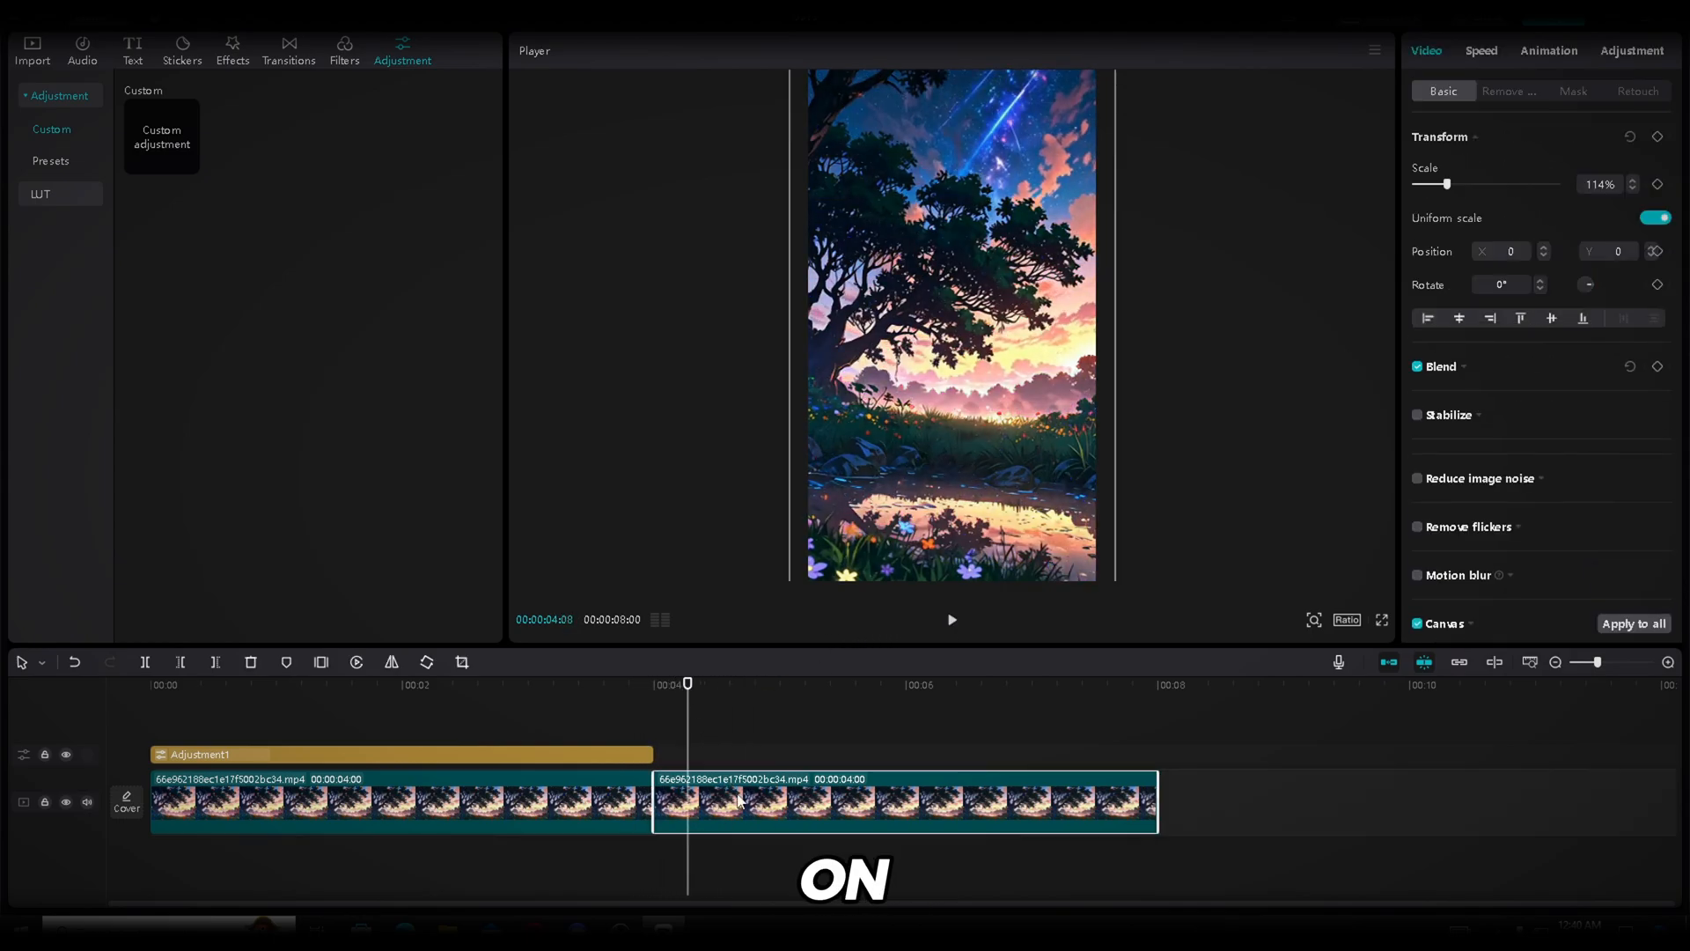
pyautogui.click(356, 663)
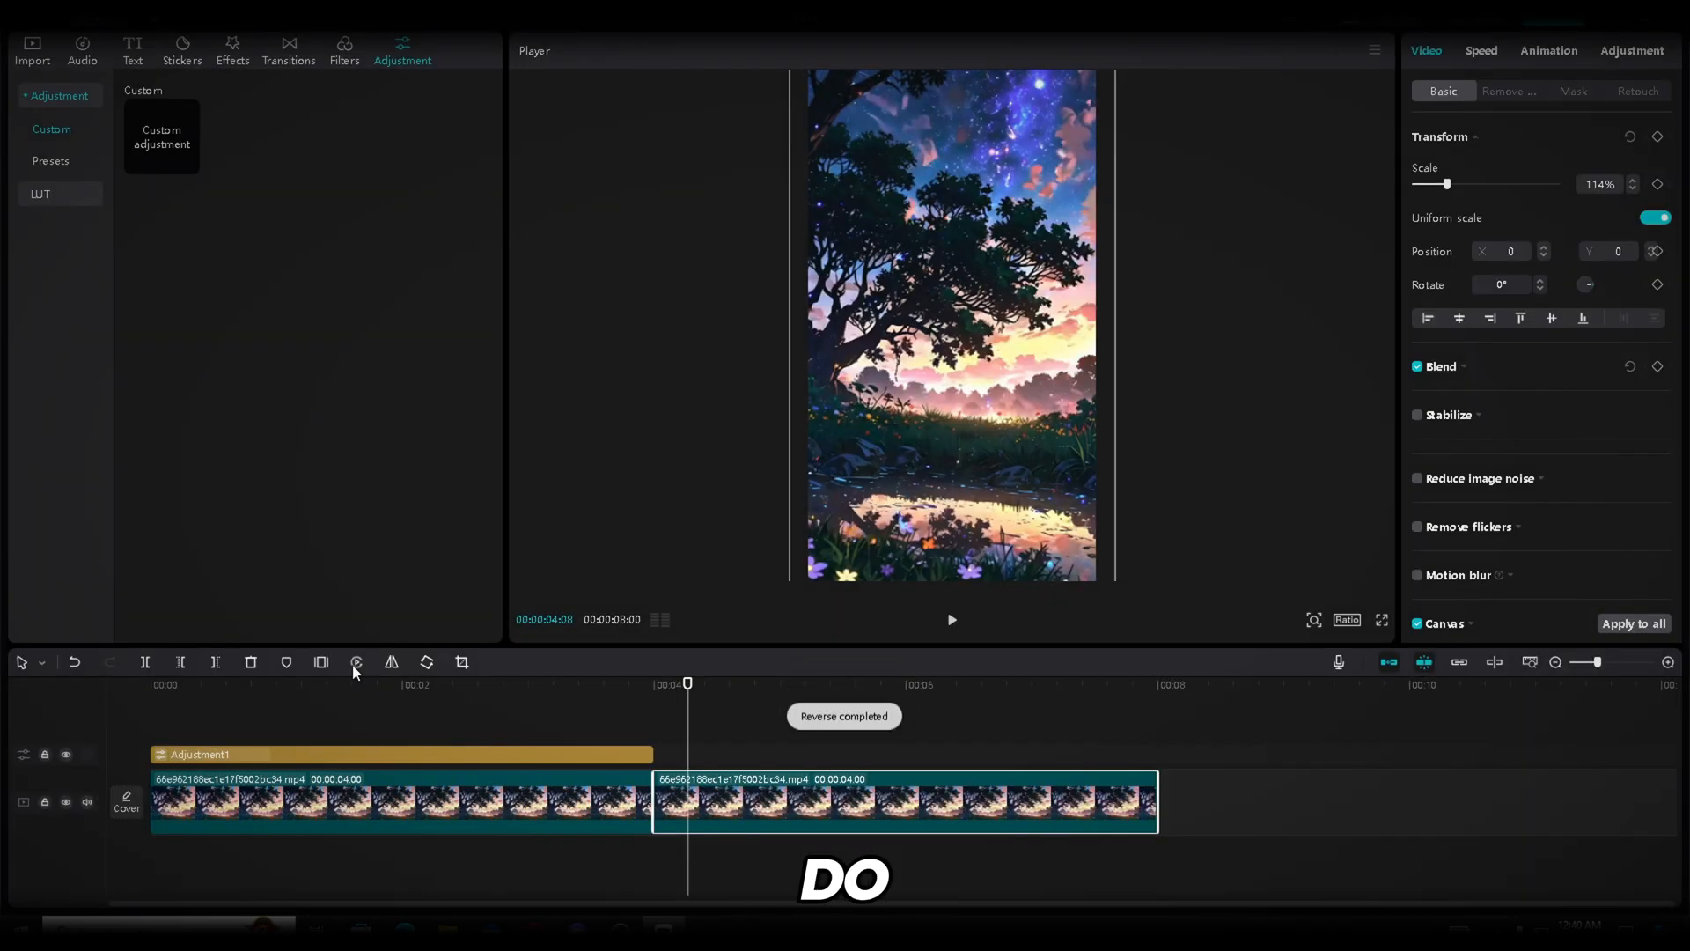
# Extend the adjustment layer over the reversed copy to 8 s and preview the result.
pyautogui.click(642, 757)
pyautogui.moveTo(642, 758); pyautogui.dragTo(1157, 758)
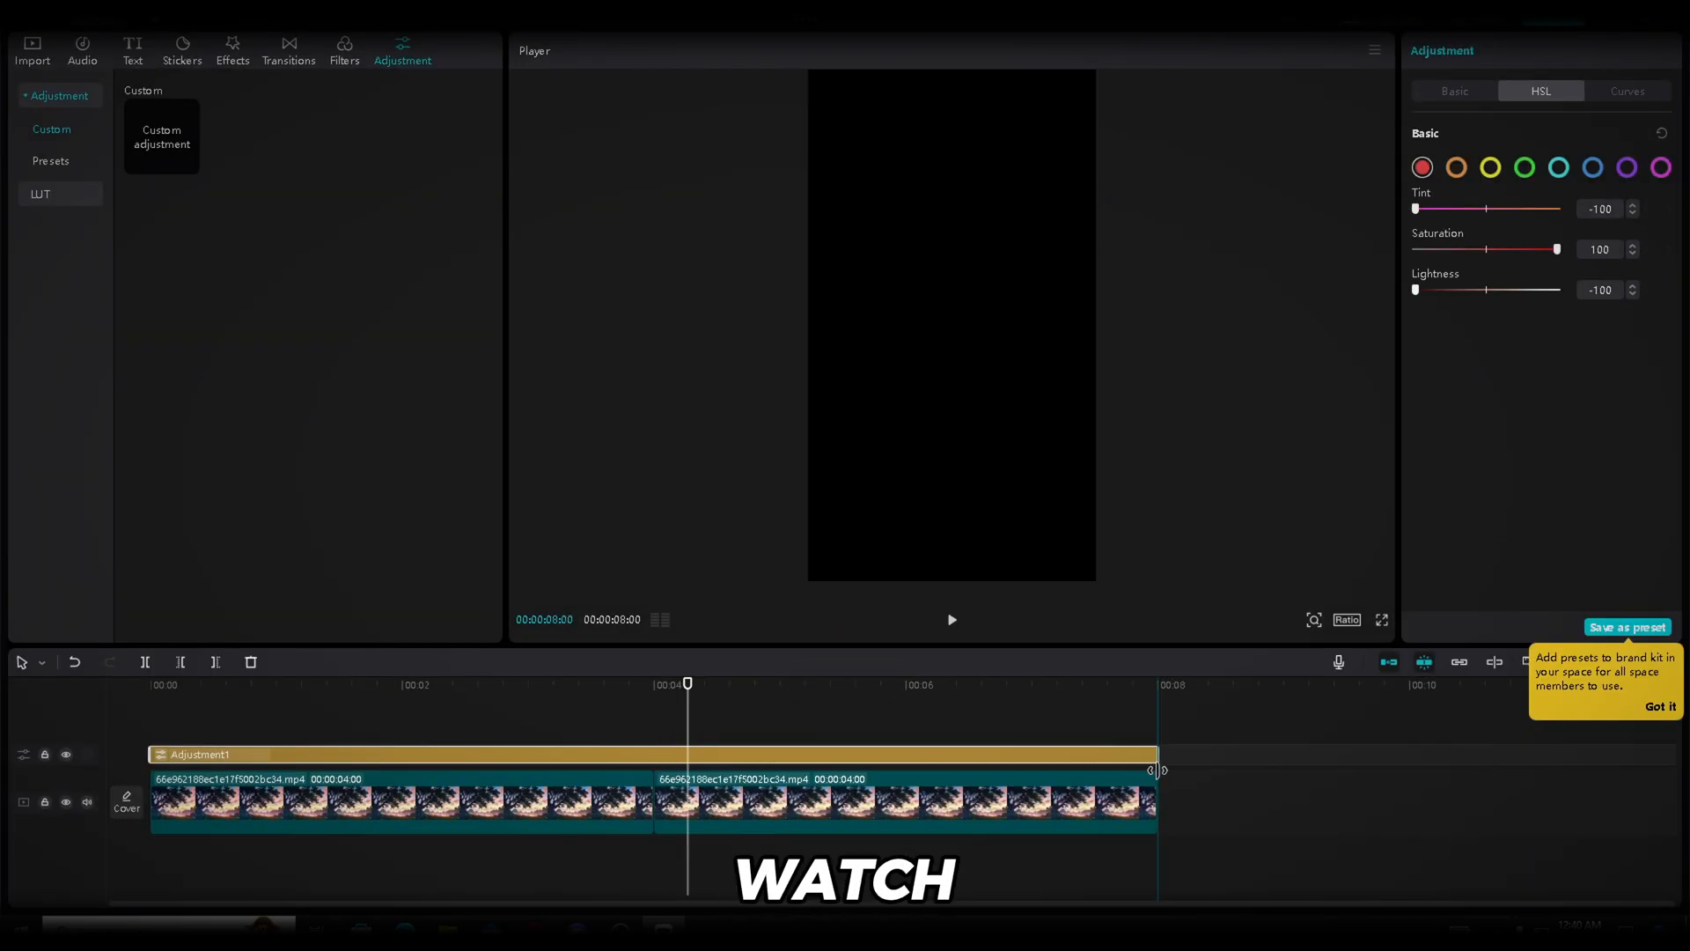
pyautogui.click(601, 744)
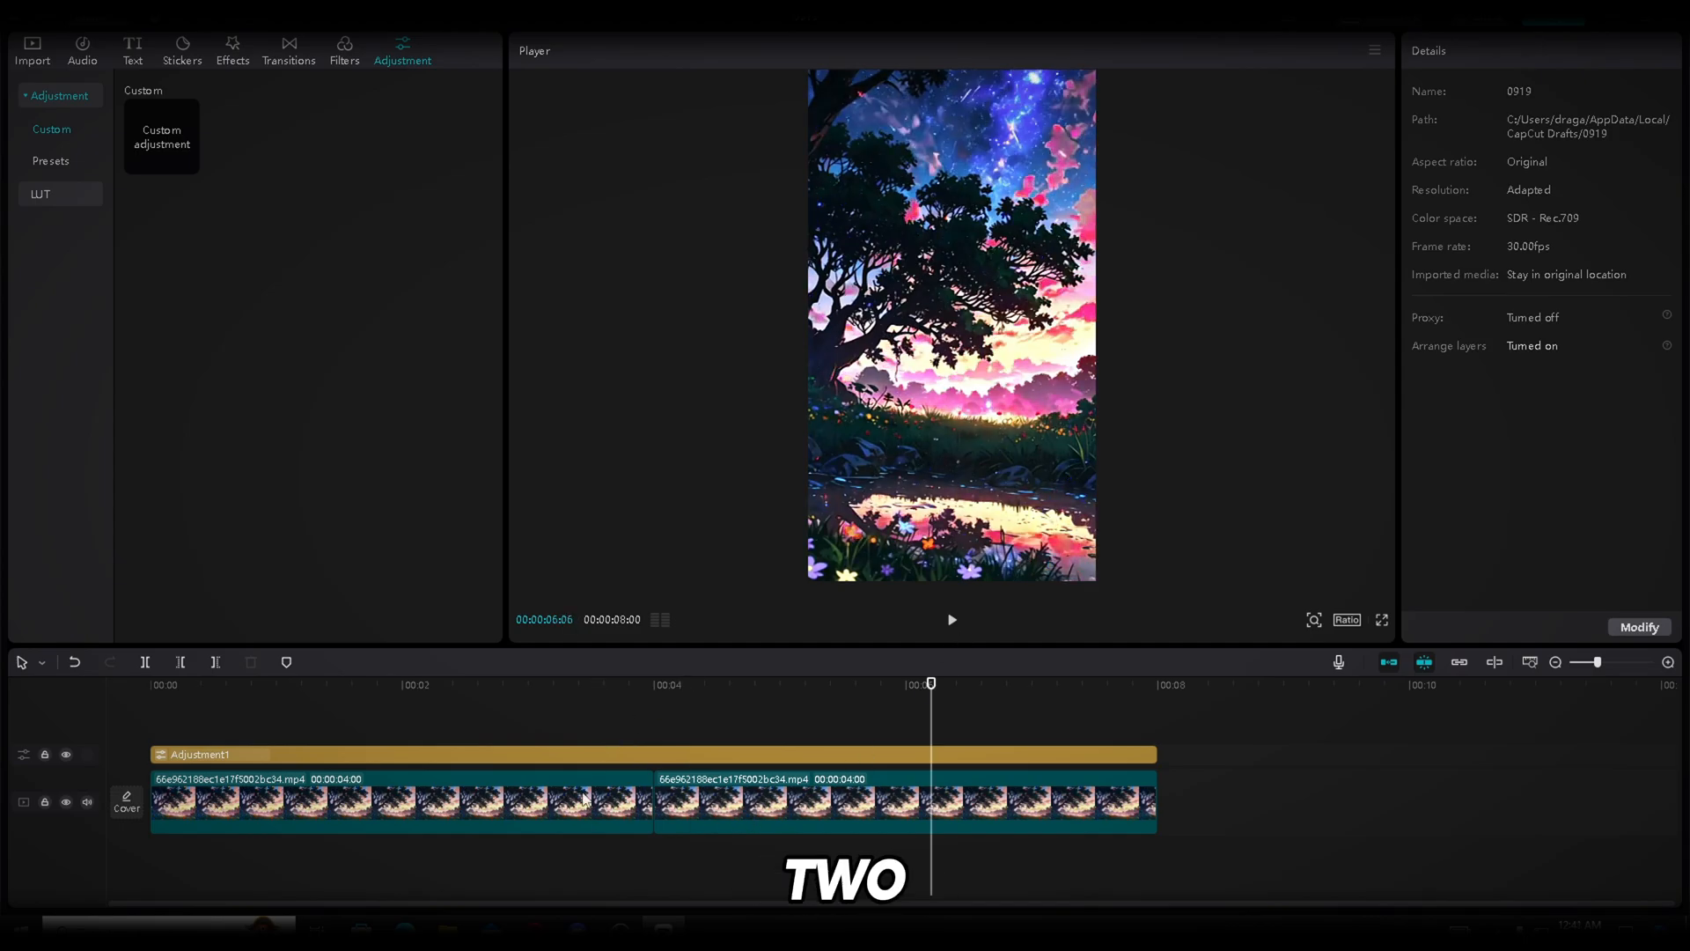
# Copy the first, forward-playing clip and place the duplicate at 8 s, after the reversed clip.
pyautogui.click(589, 800)
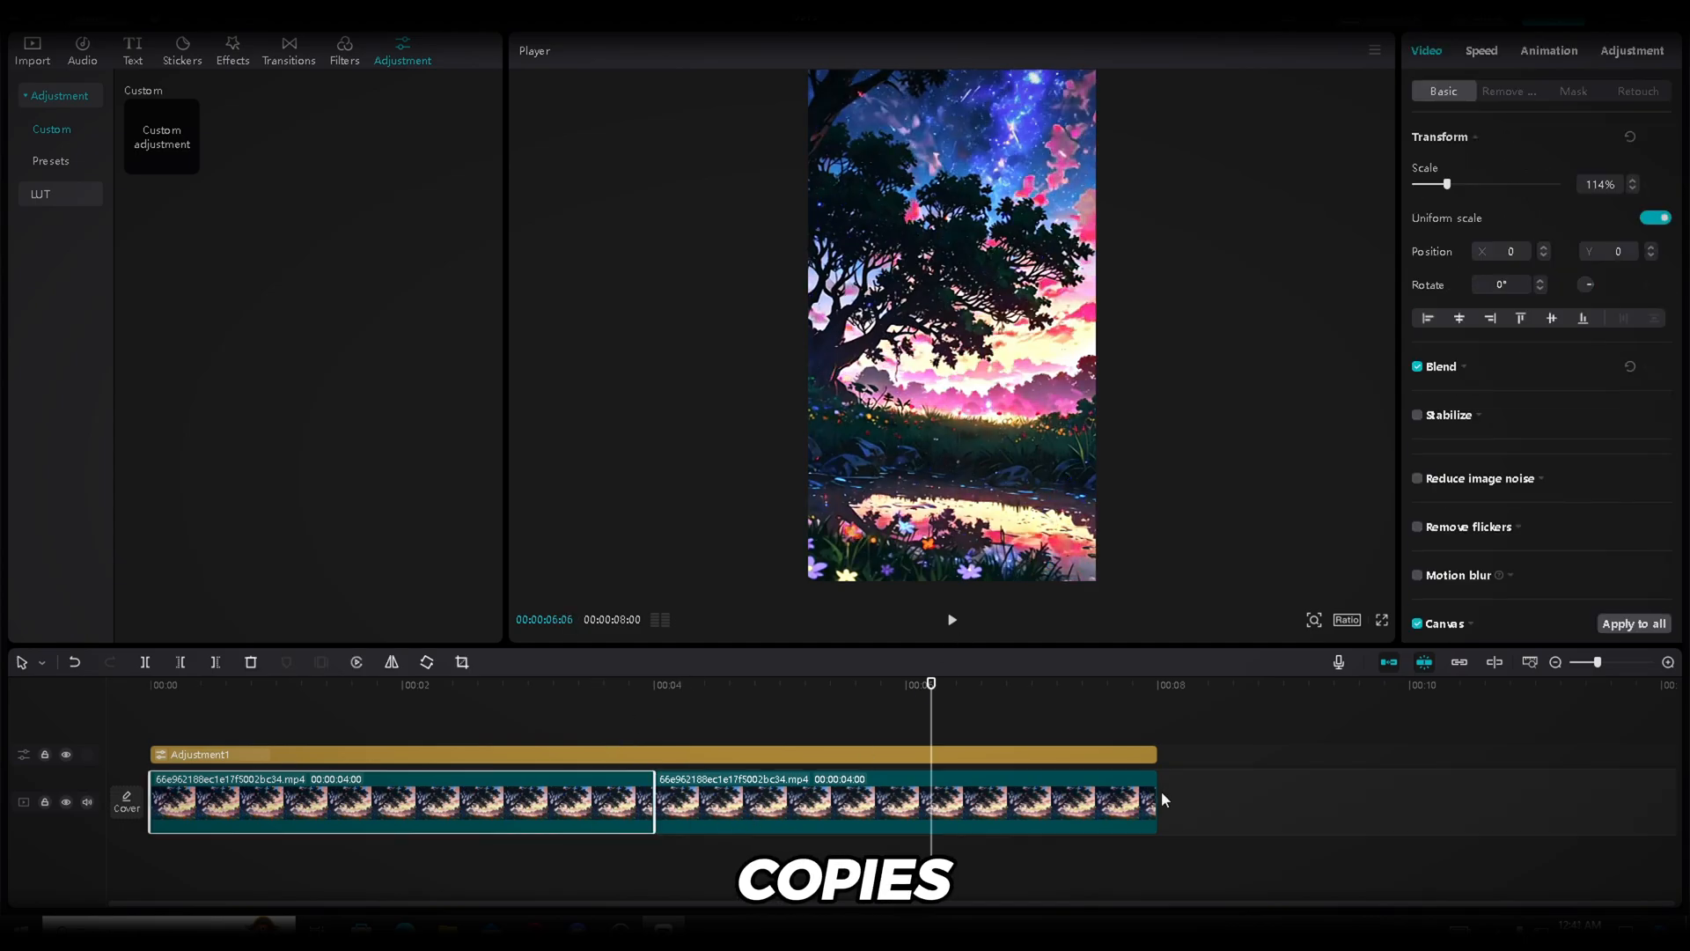
pyautogui.hotkey('ctrl', 'c')
pyautogui.hotkey('ctrl', 'v')
pyautogui.moveTo(1179, 798); pyautogui.dragTo(1289, 857)
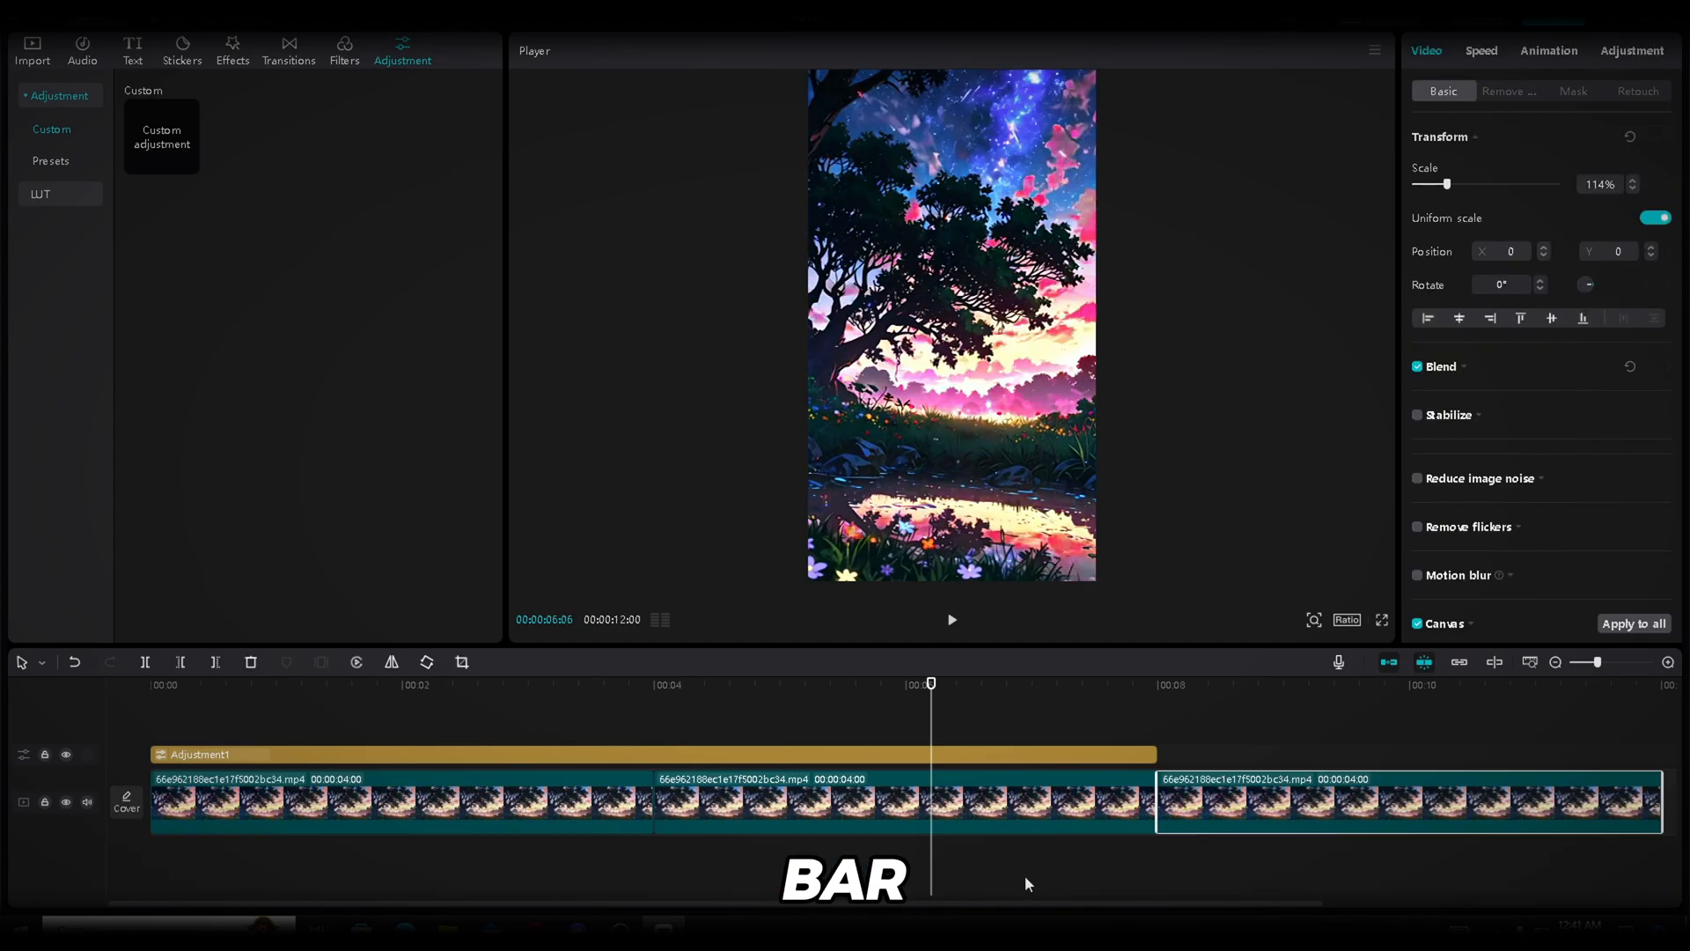
# Paste a fourth copy of the clip at 12 s, move it onto the main track and reverse it.
pyautogui.moveTo(1008, 903); pyautogui.dragTo(1364, 903)
pyautogui.click(1213, 688)
pyautogui.hotkey('ctrl', 'v')
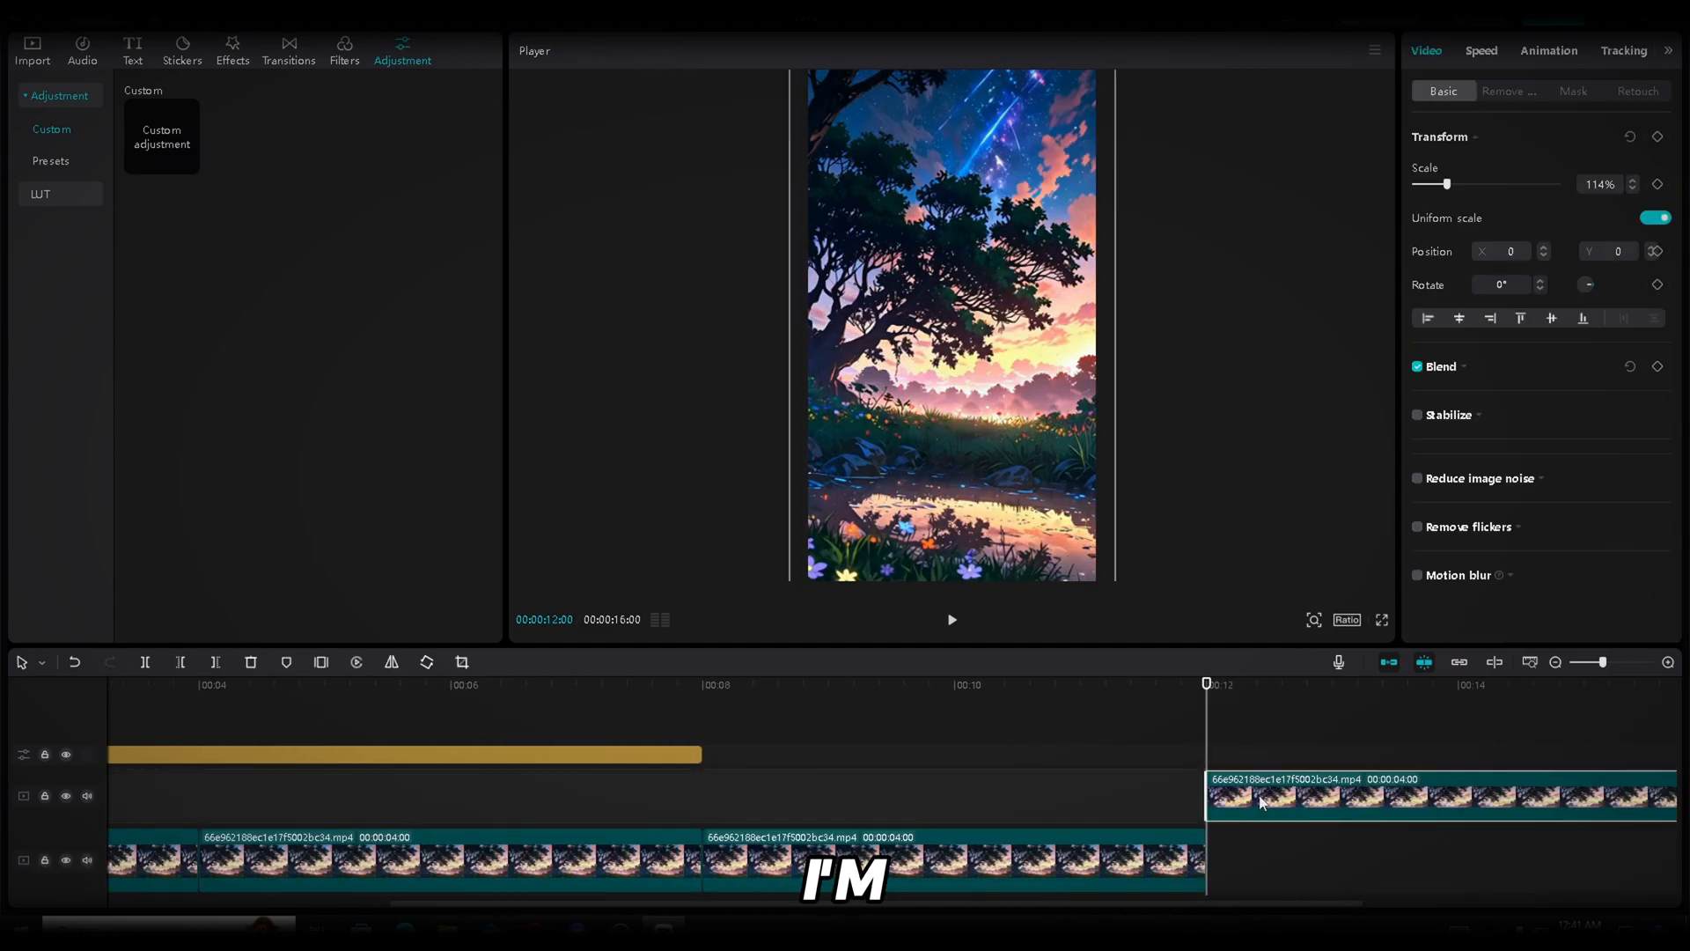
pyautogui.moveTo(1259, 797); pyautogui.dragTo(1384, 895)
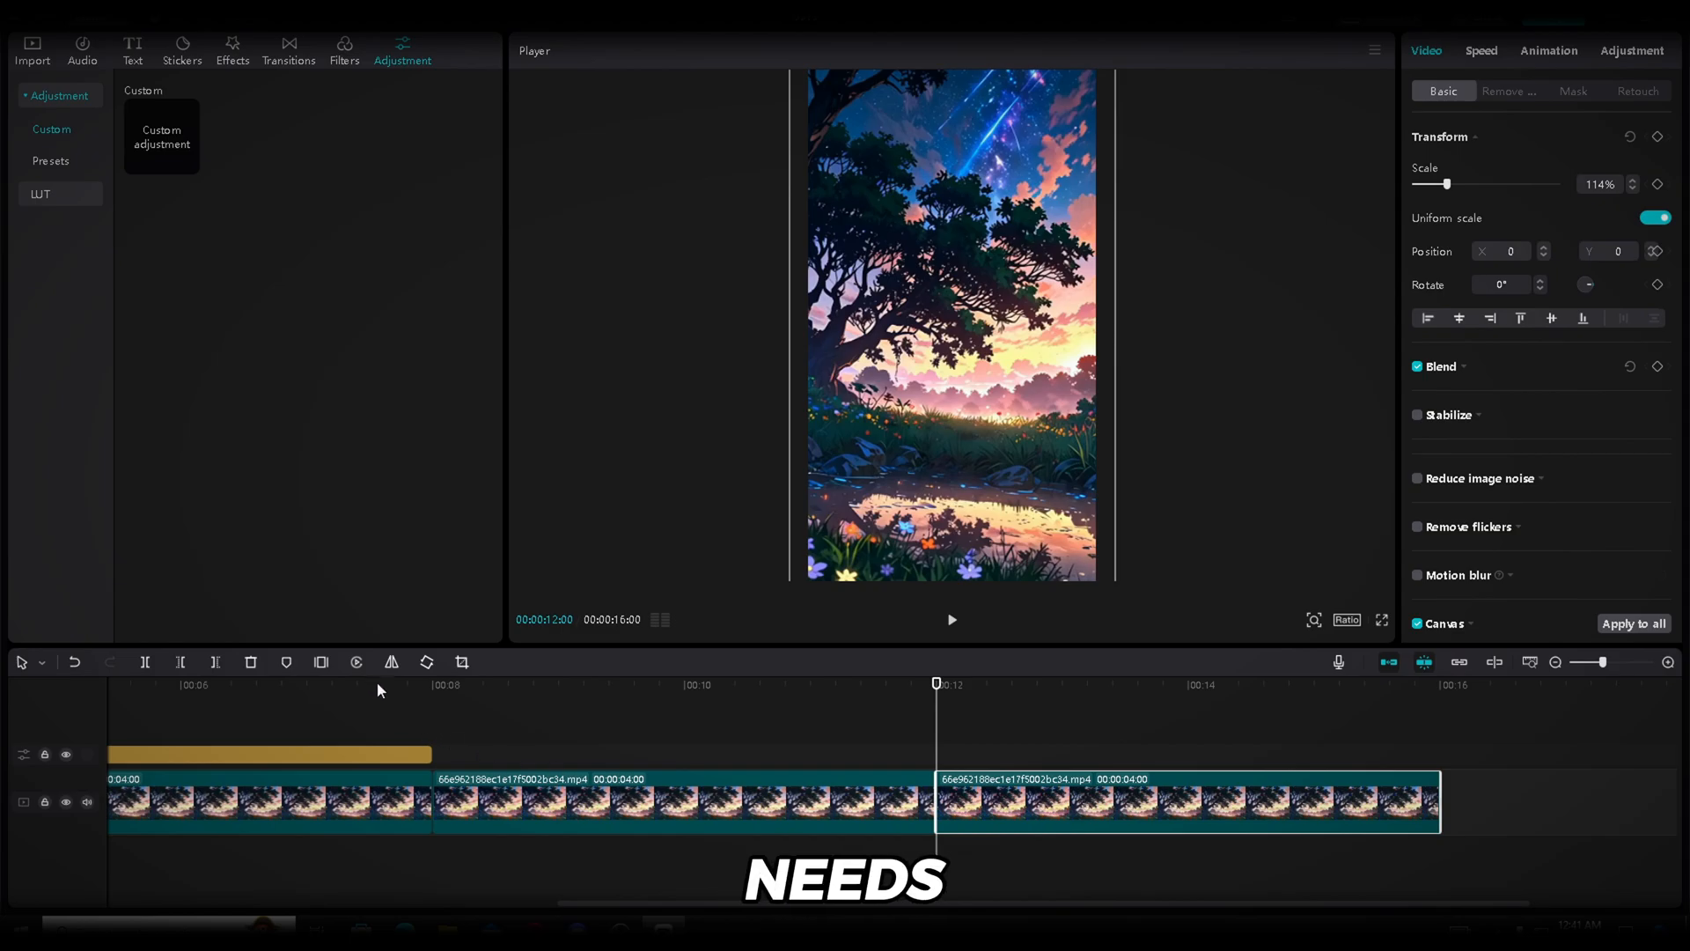
pyautogui.click(358, 663)
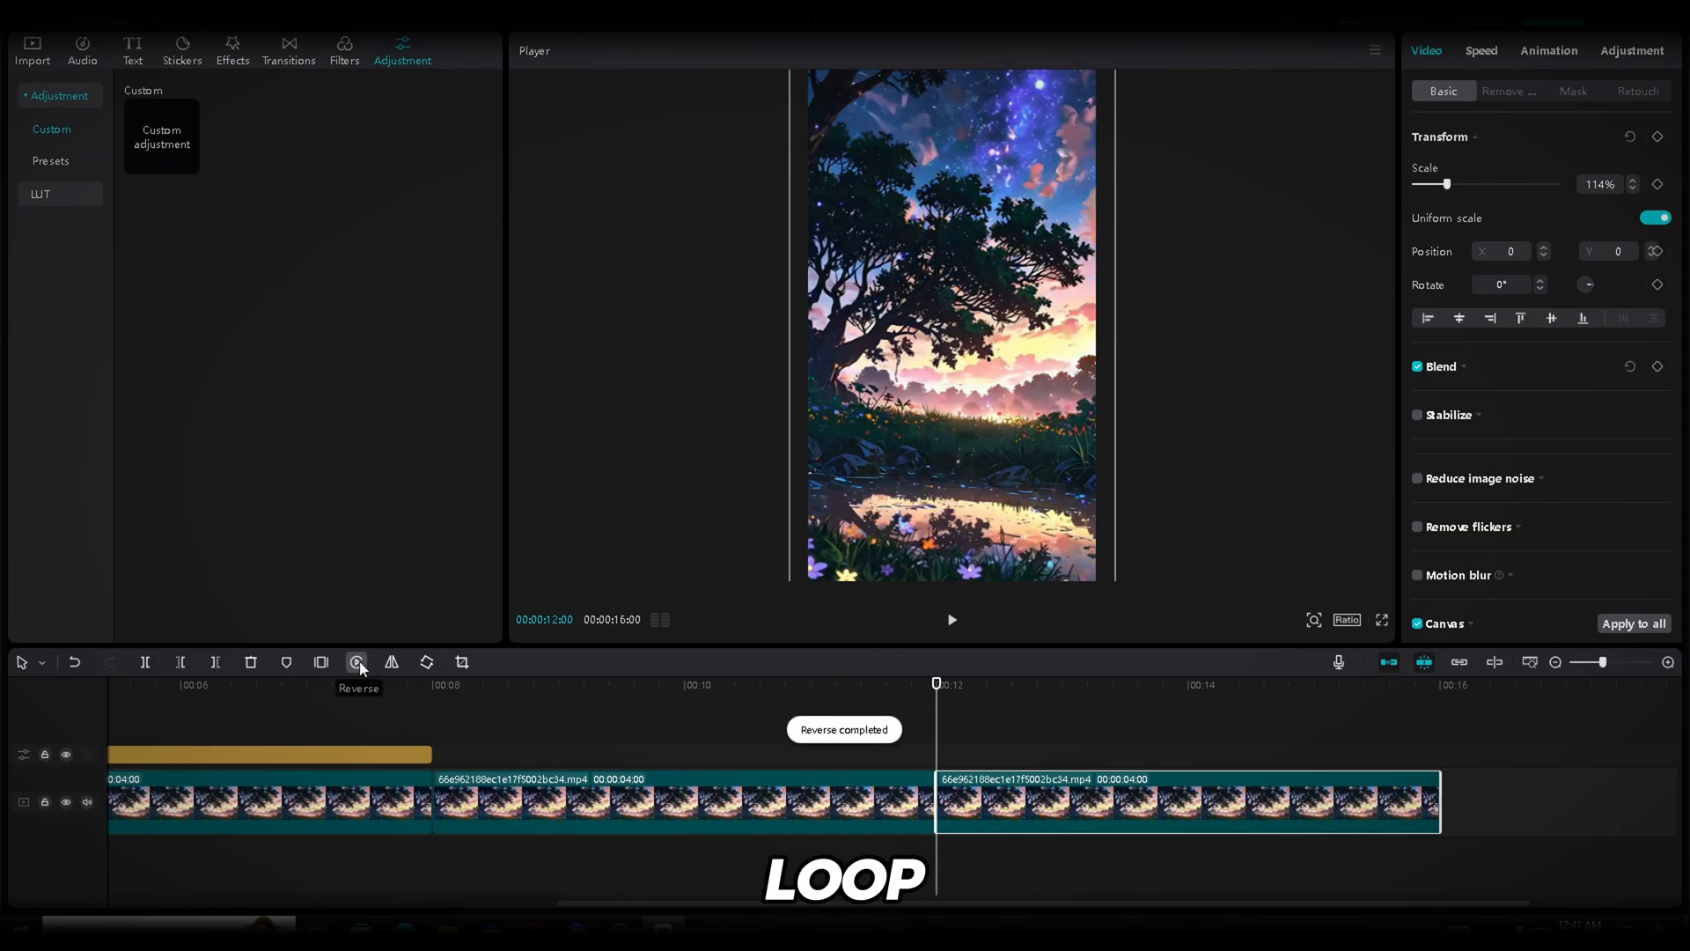
# Stretch the adjustment layer across all four clips to 16 s and play back the loop.
pyautogui.moveTo(430, 754); pyautogui.dragTo(1436, 770)
pyautogui.click(890, 738)
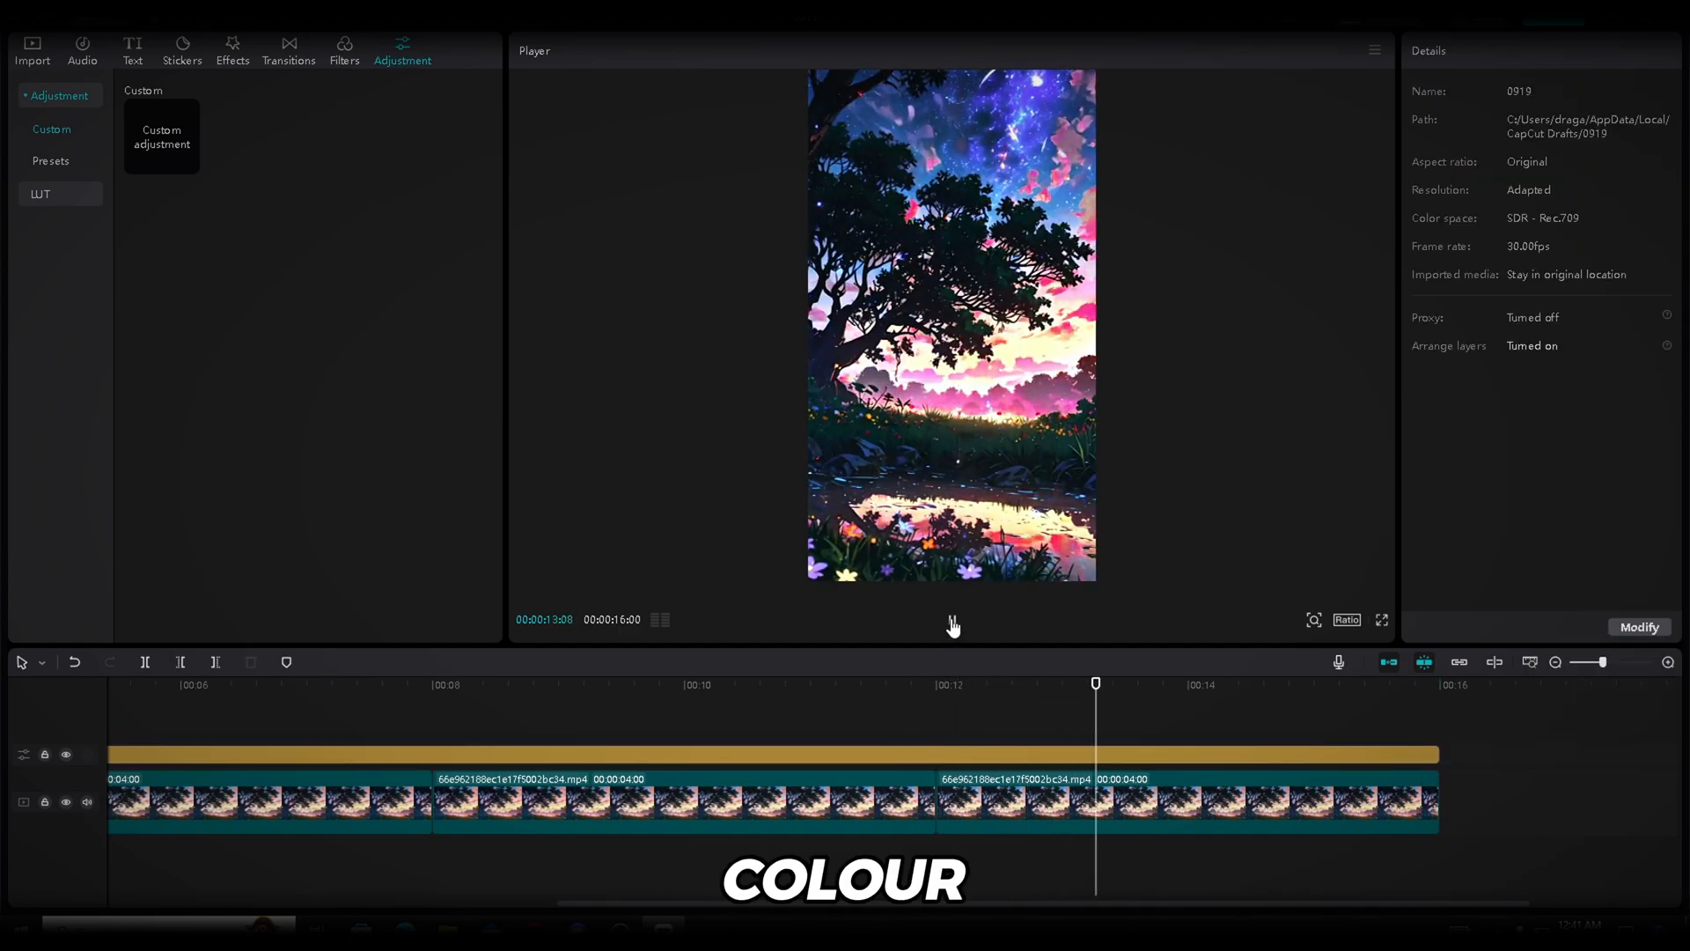
pyautogui.click(952, 621)
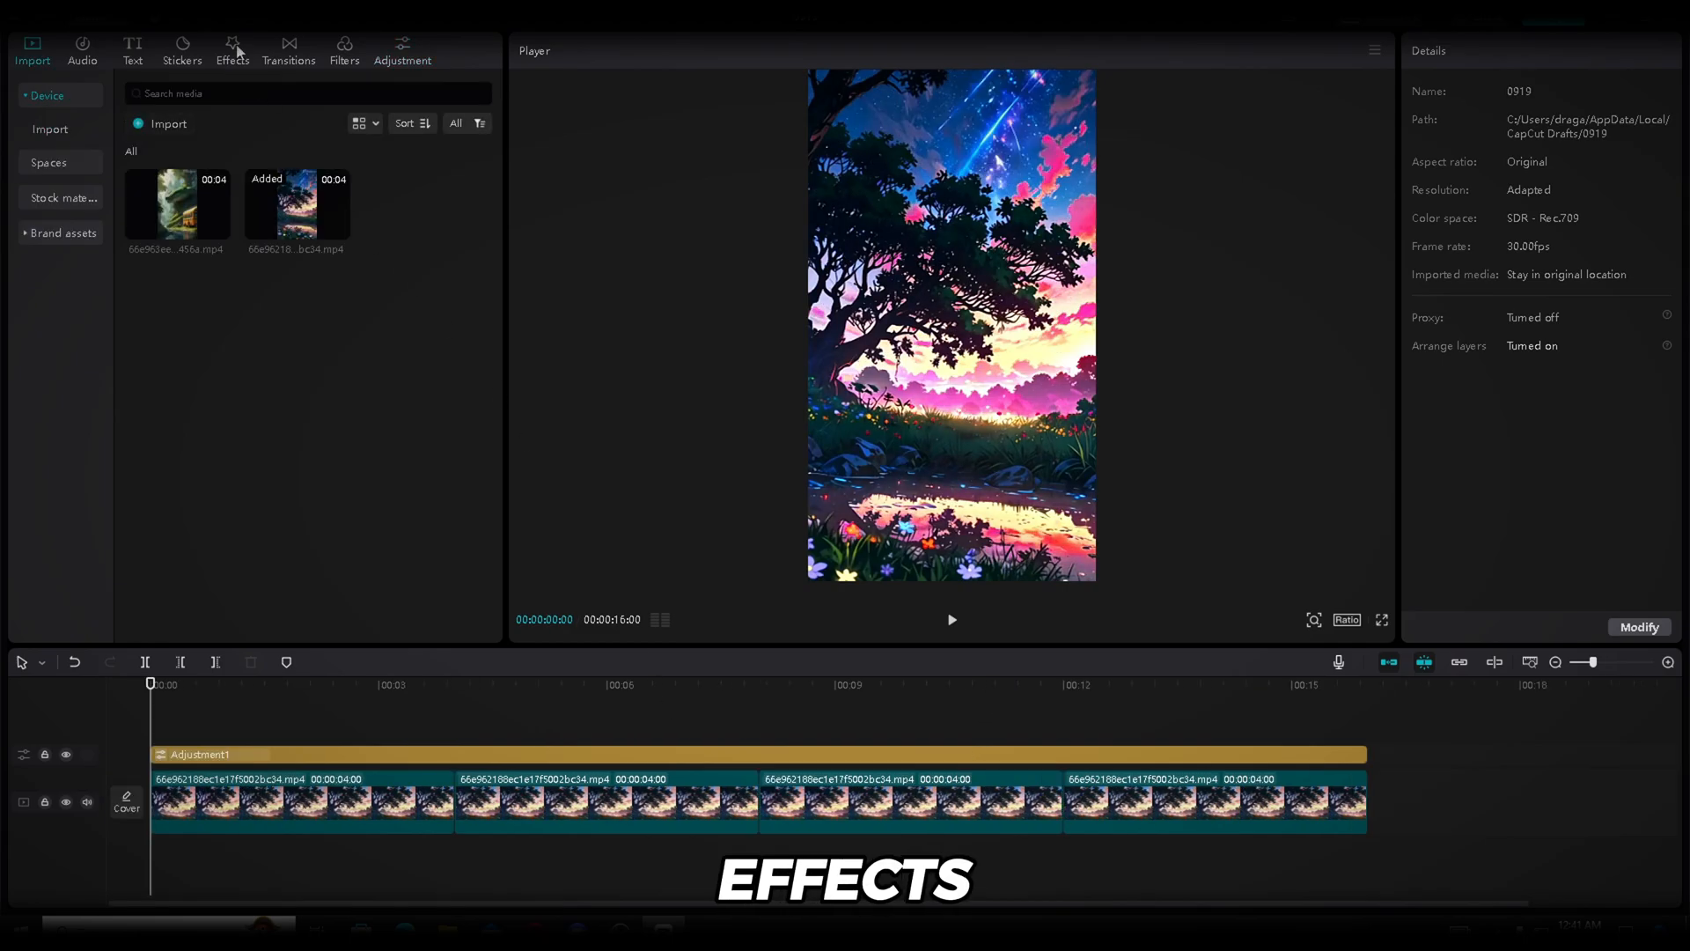
# Add the Sun effect from the Nature video effects above the adjustment layer, stretch it to 16 s and preview it.
pyautogui.click(235, 51)
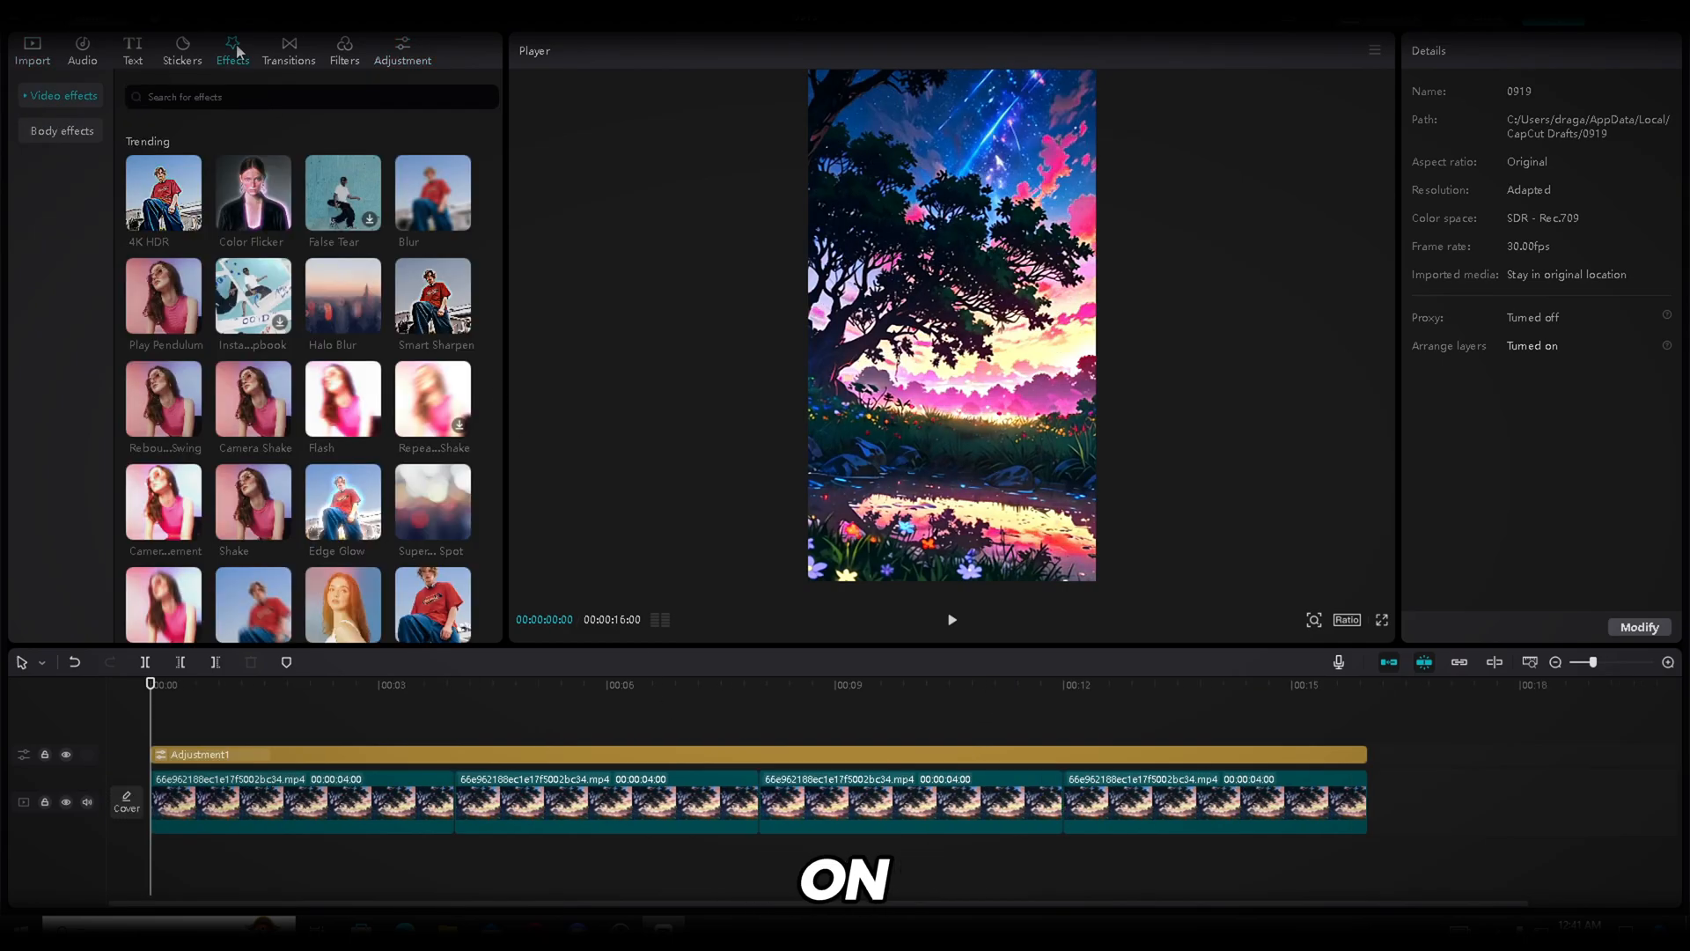
pyautogui.click(50, 98)
pyautogui.click(50, 509)
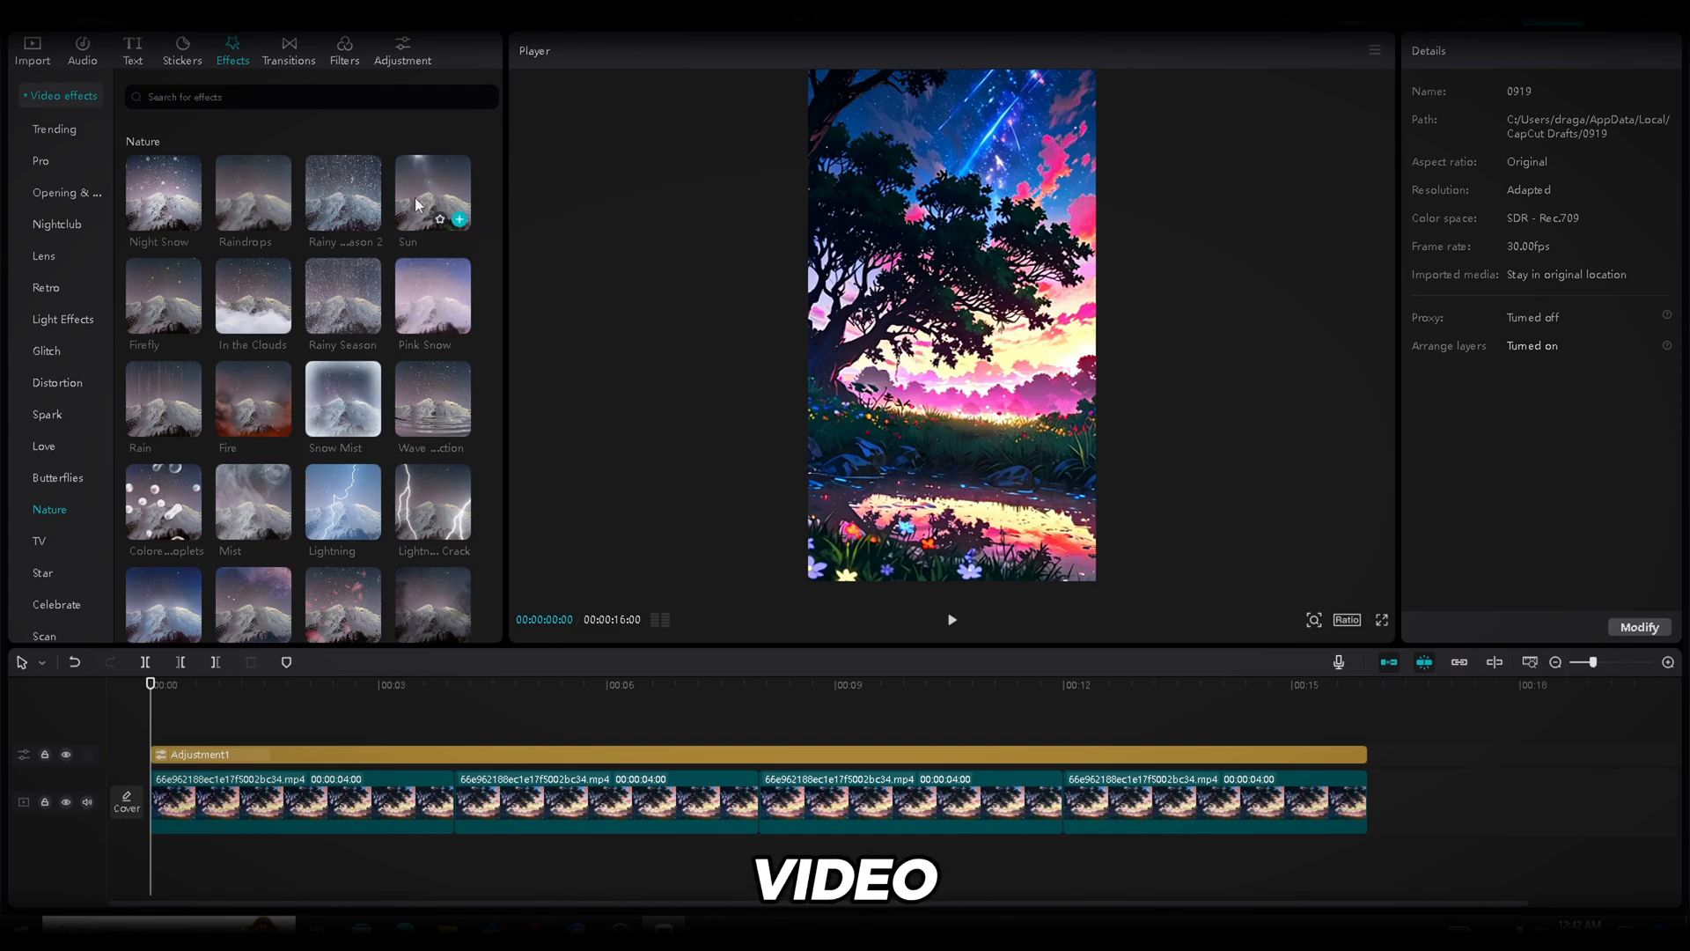
pyautogui.moveTo(428, 196); pyautogui.dragTo(281, 755)
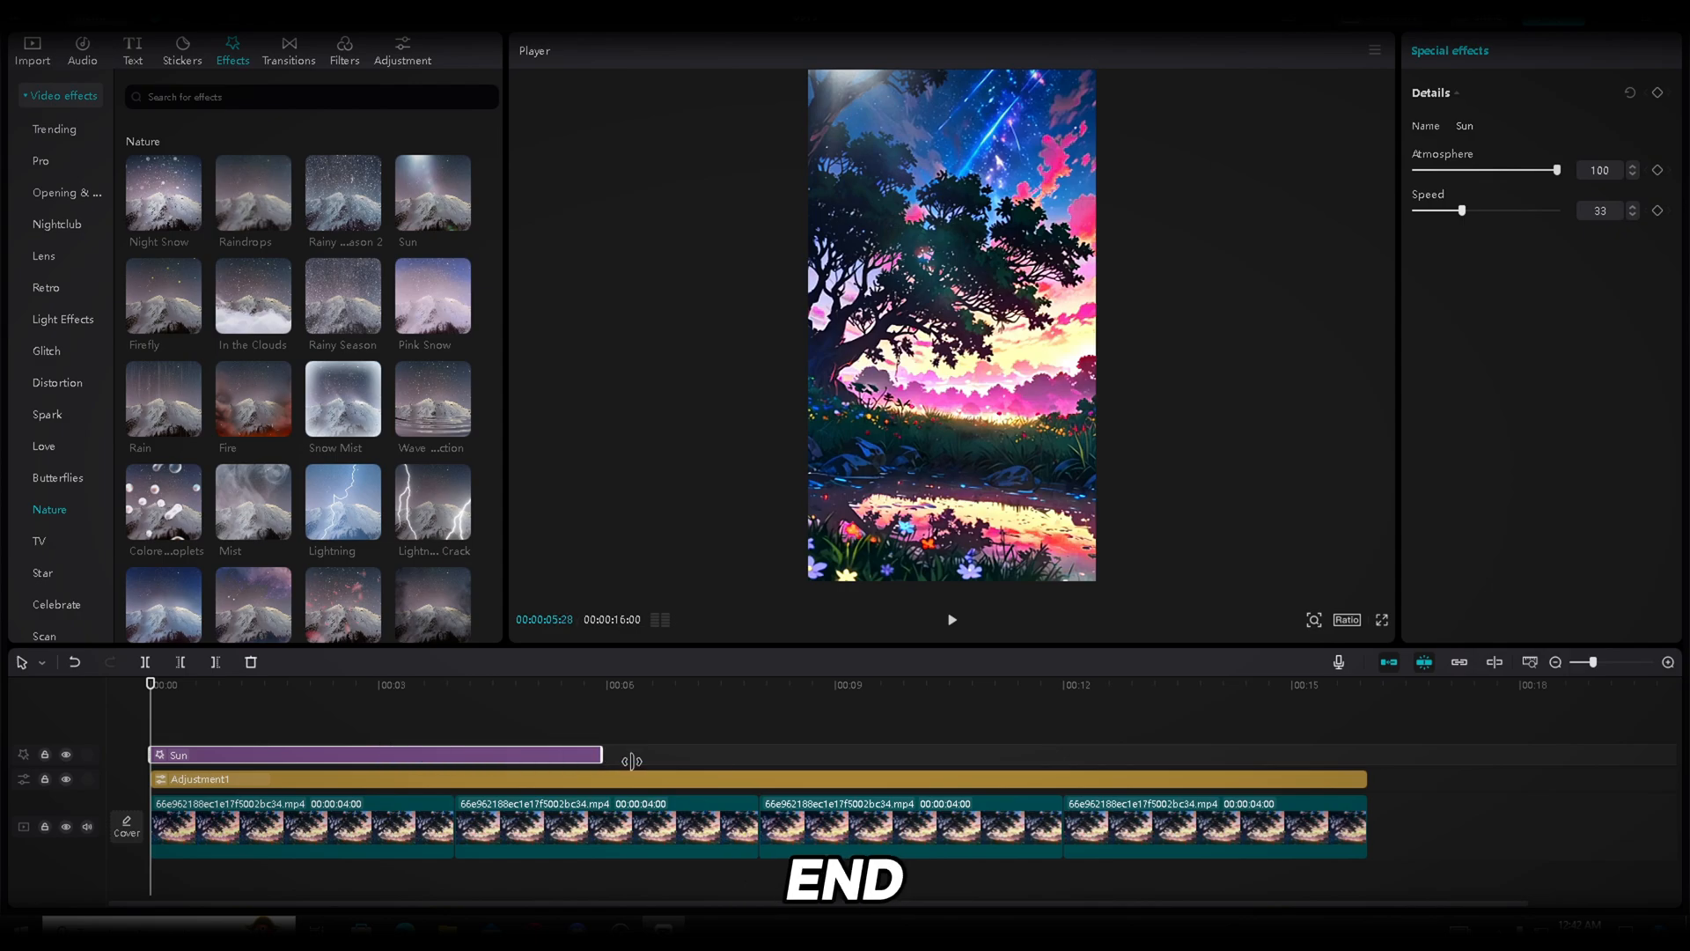
pyautogui.moveTo(631, 760); pyautogui.dragTo(1369, 761)
pyautogui.click(957, 625)
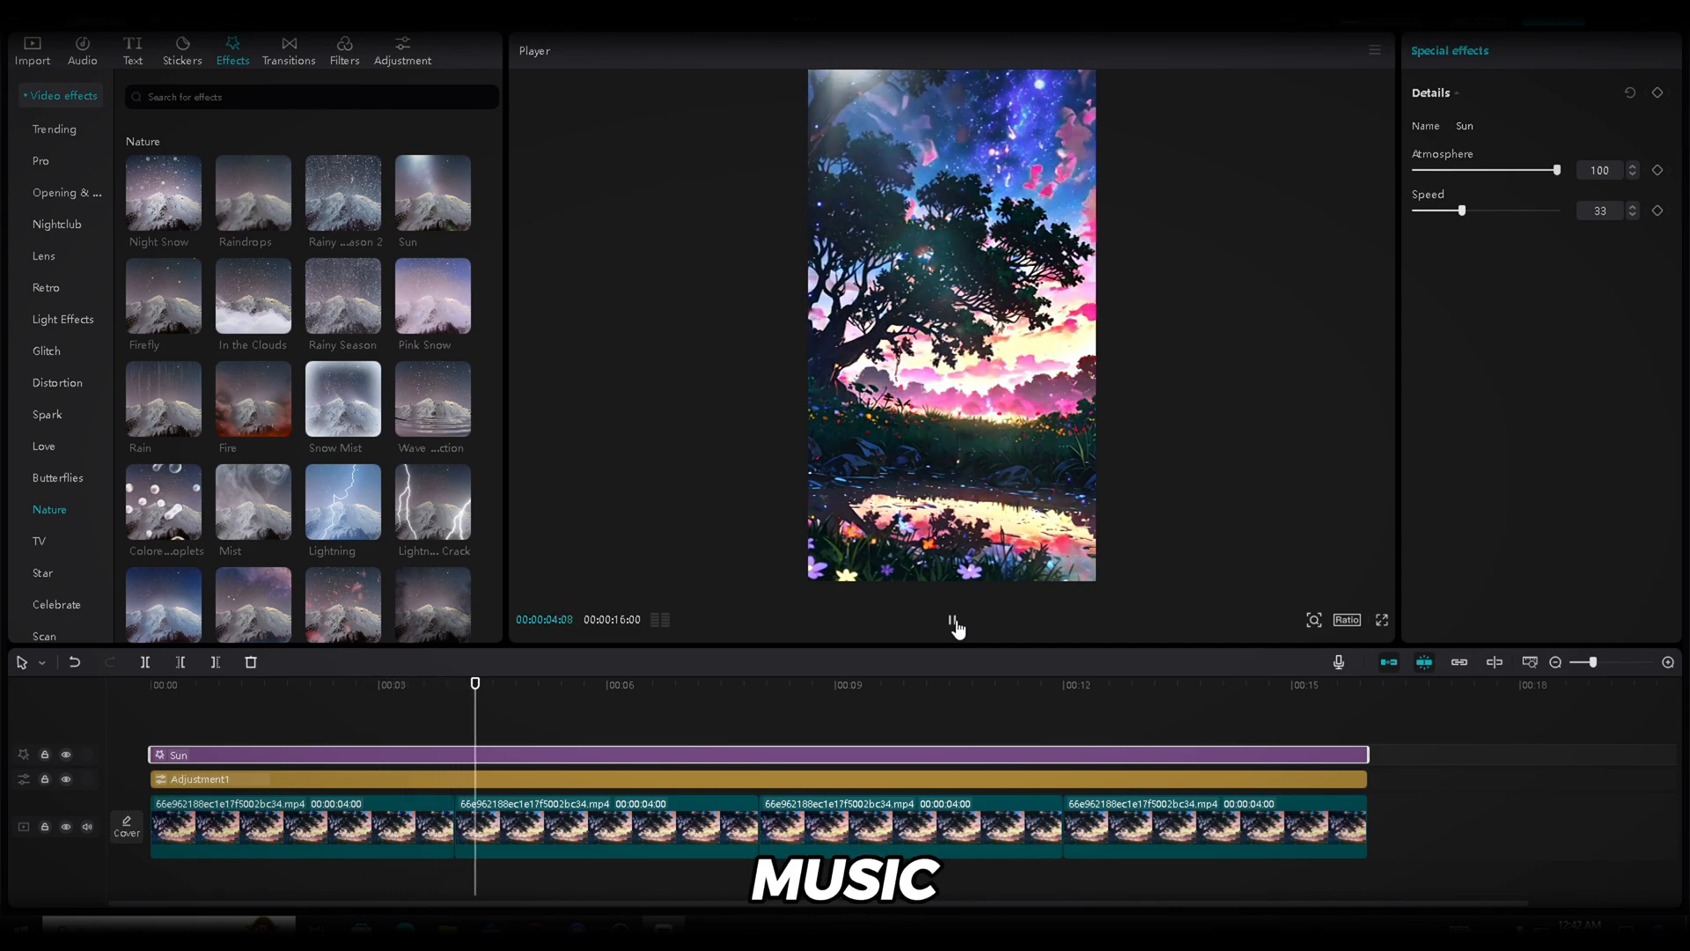
pyautogui.click(953, 622)
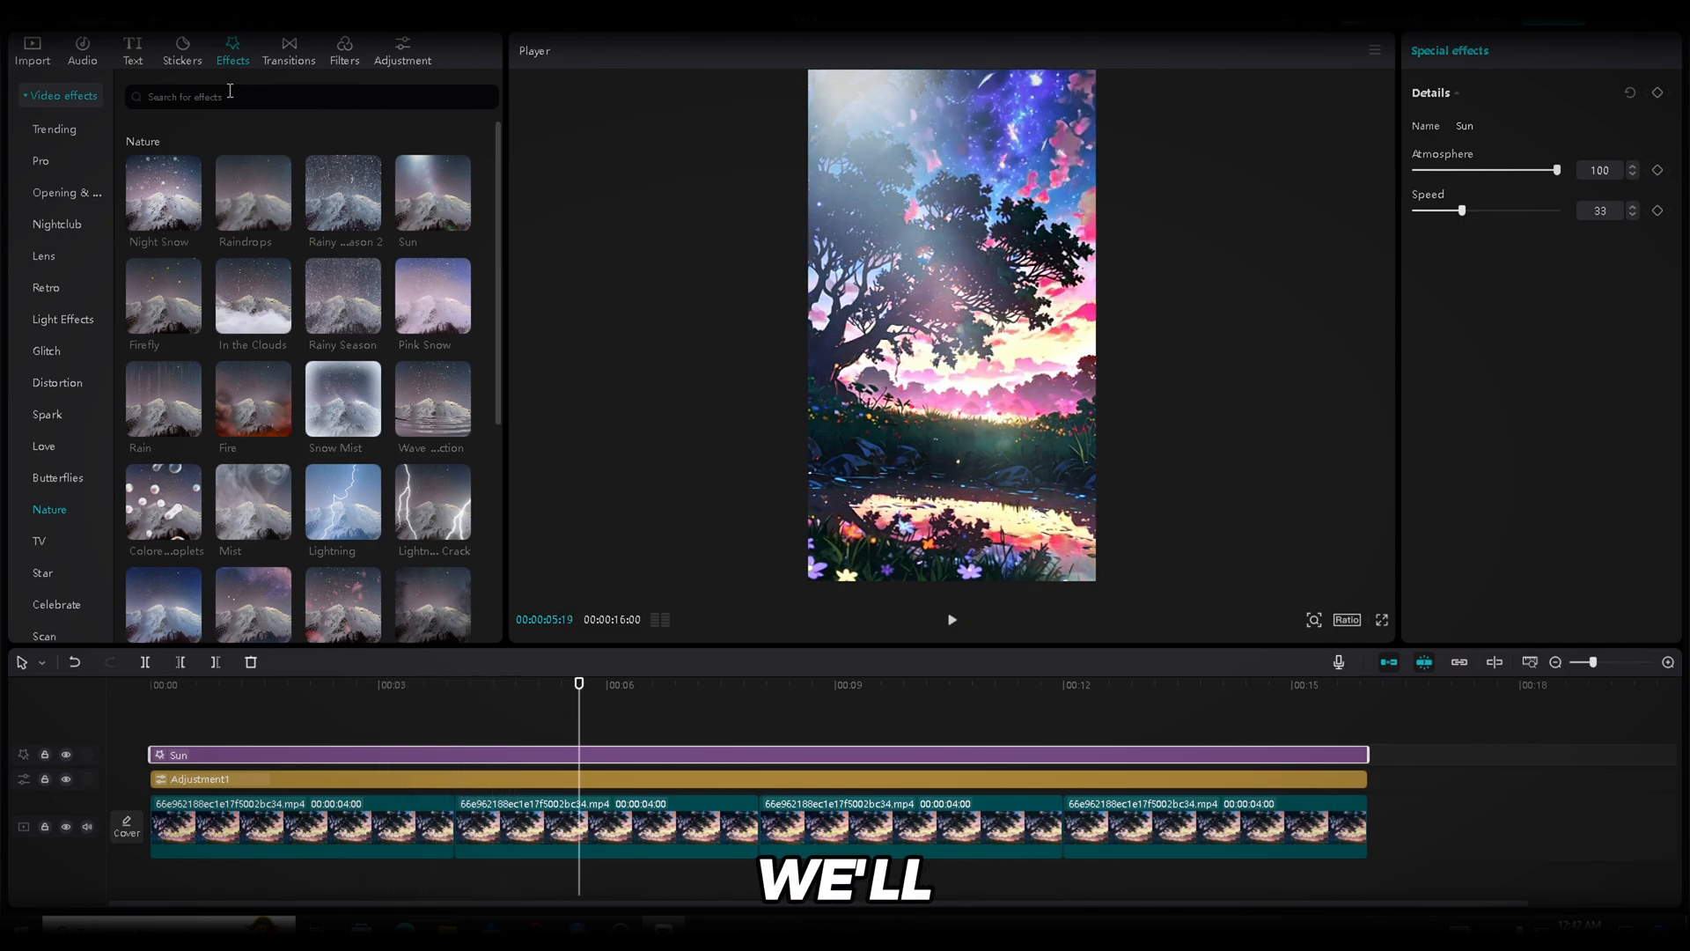
# Search the music library for "calm", preview the track "dd" and place it at the start of the timeline below the clips.
pyautogui.click(87, 50)
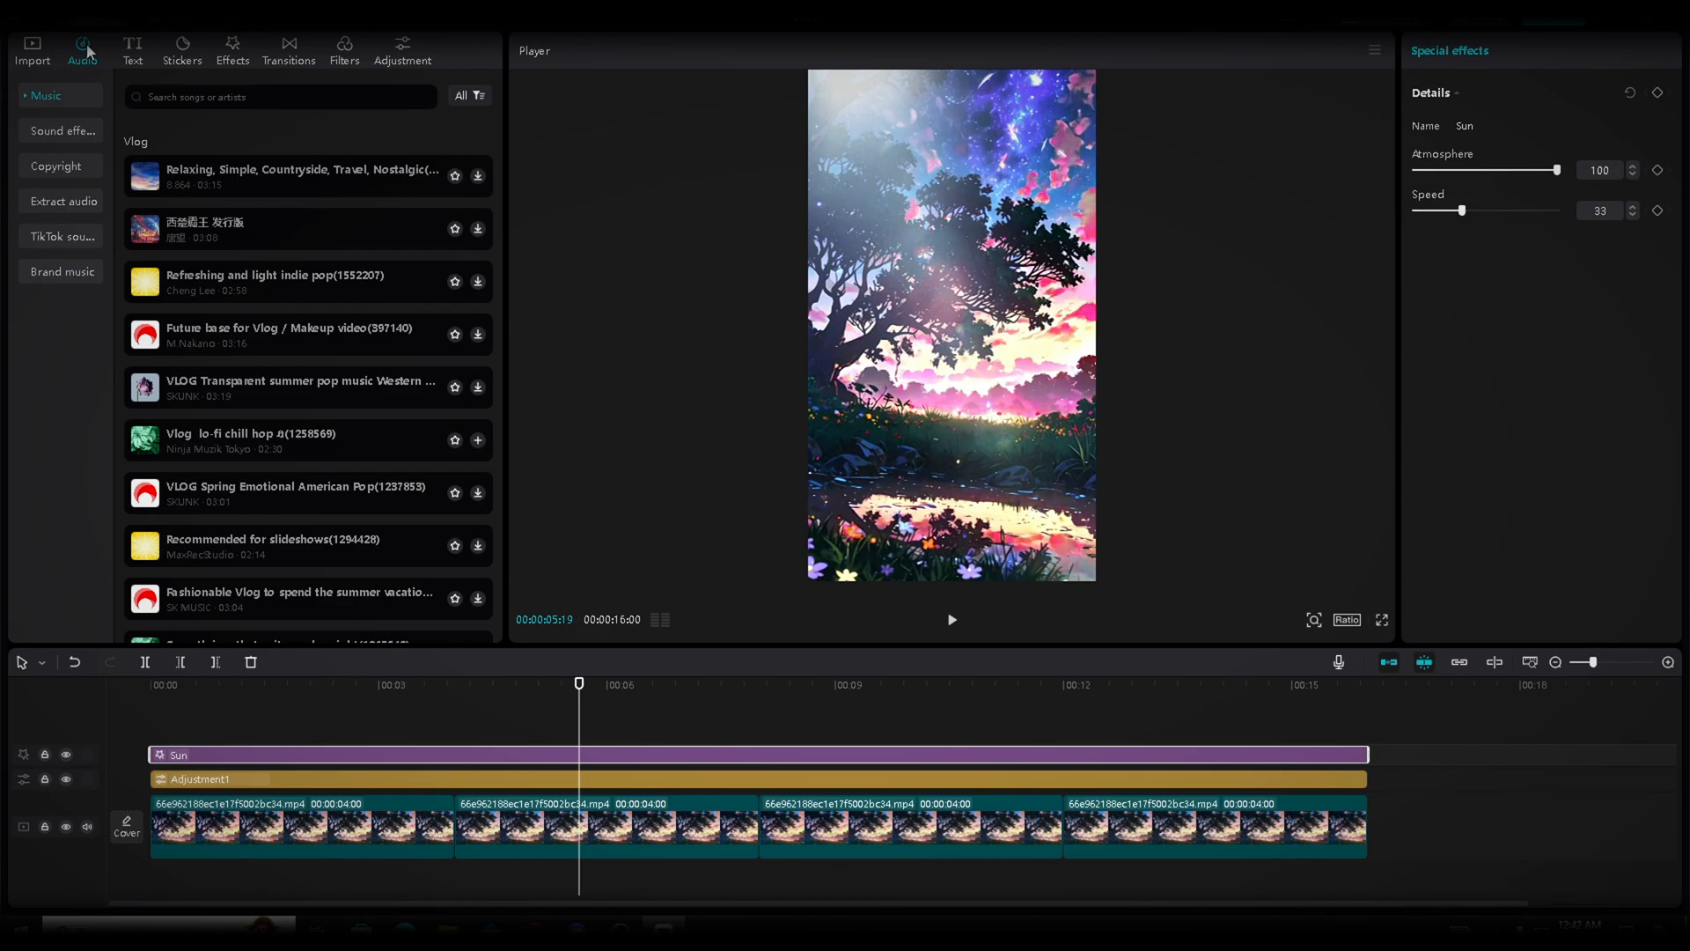
pyautogui.click(274, 99)
pyautogui.write('calm')
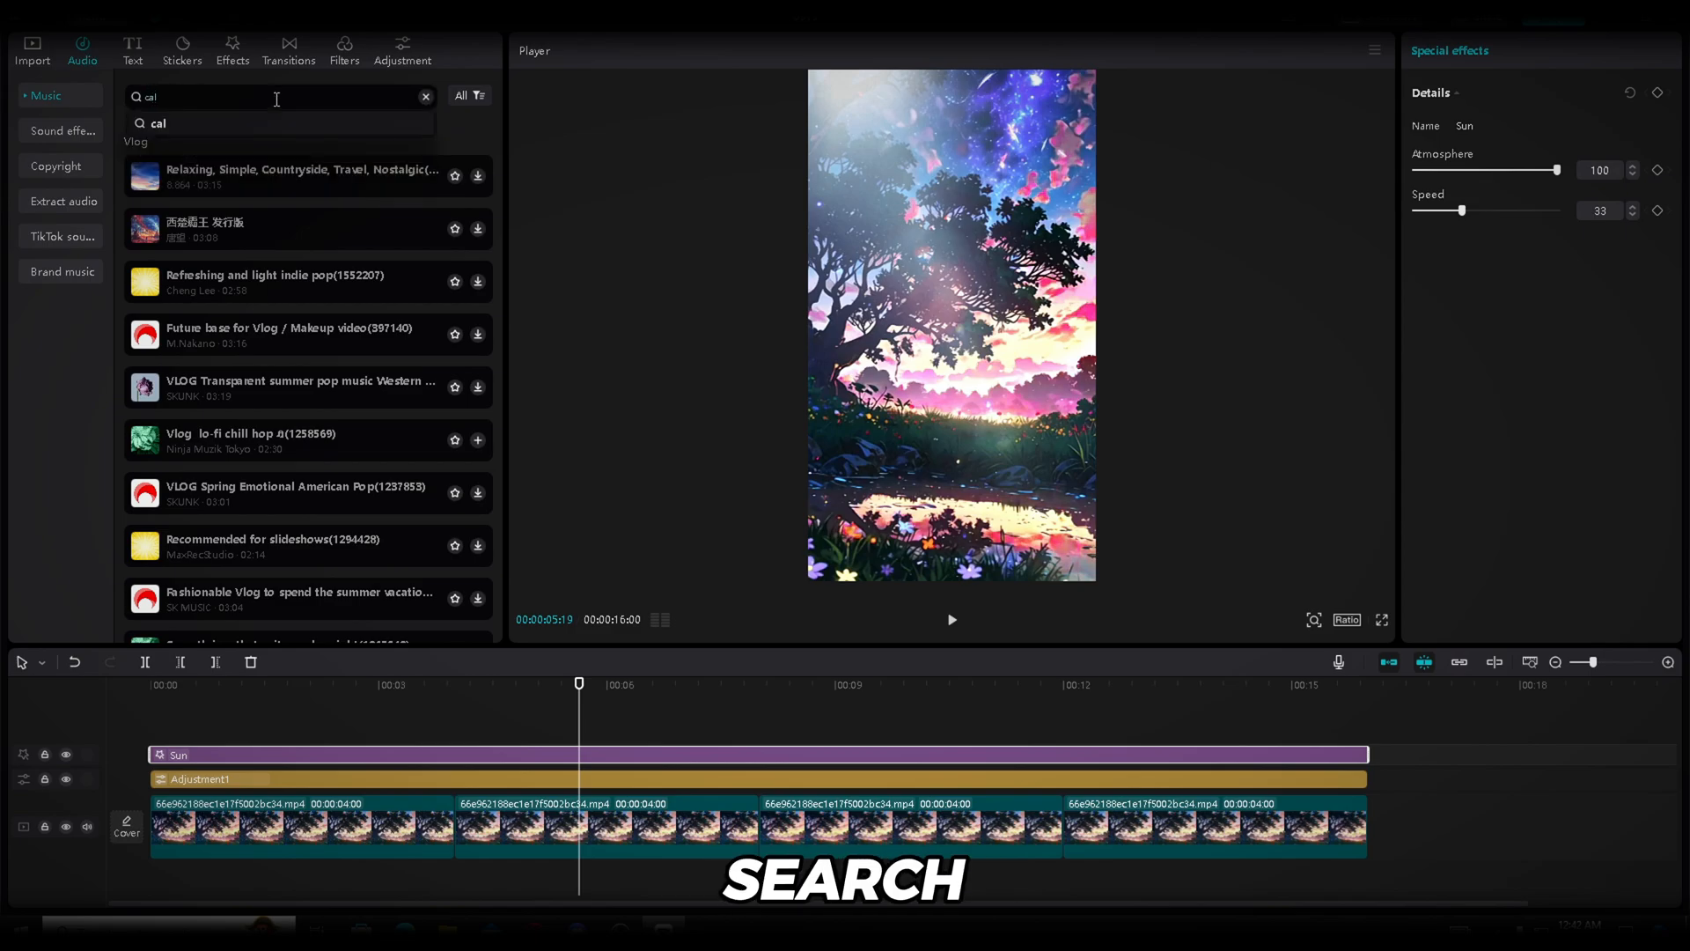
pyautogui.press('Return')
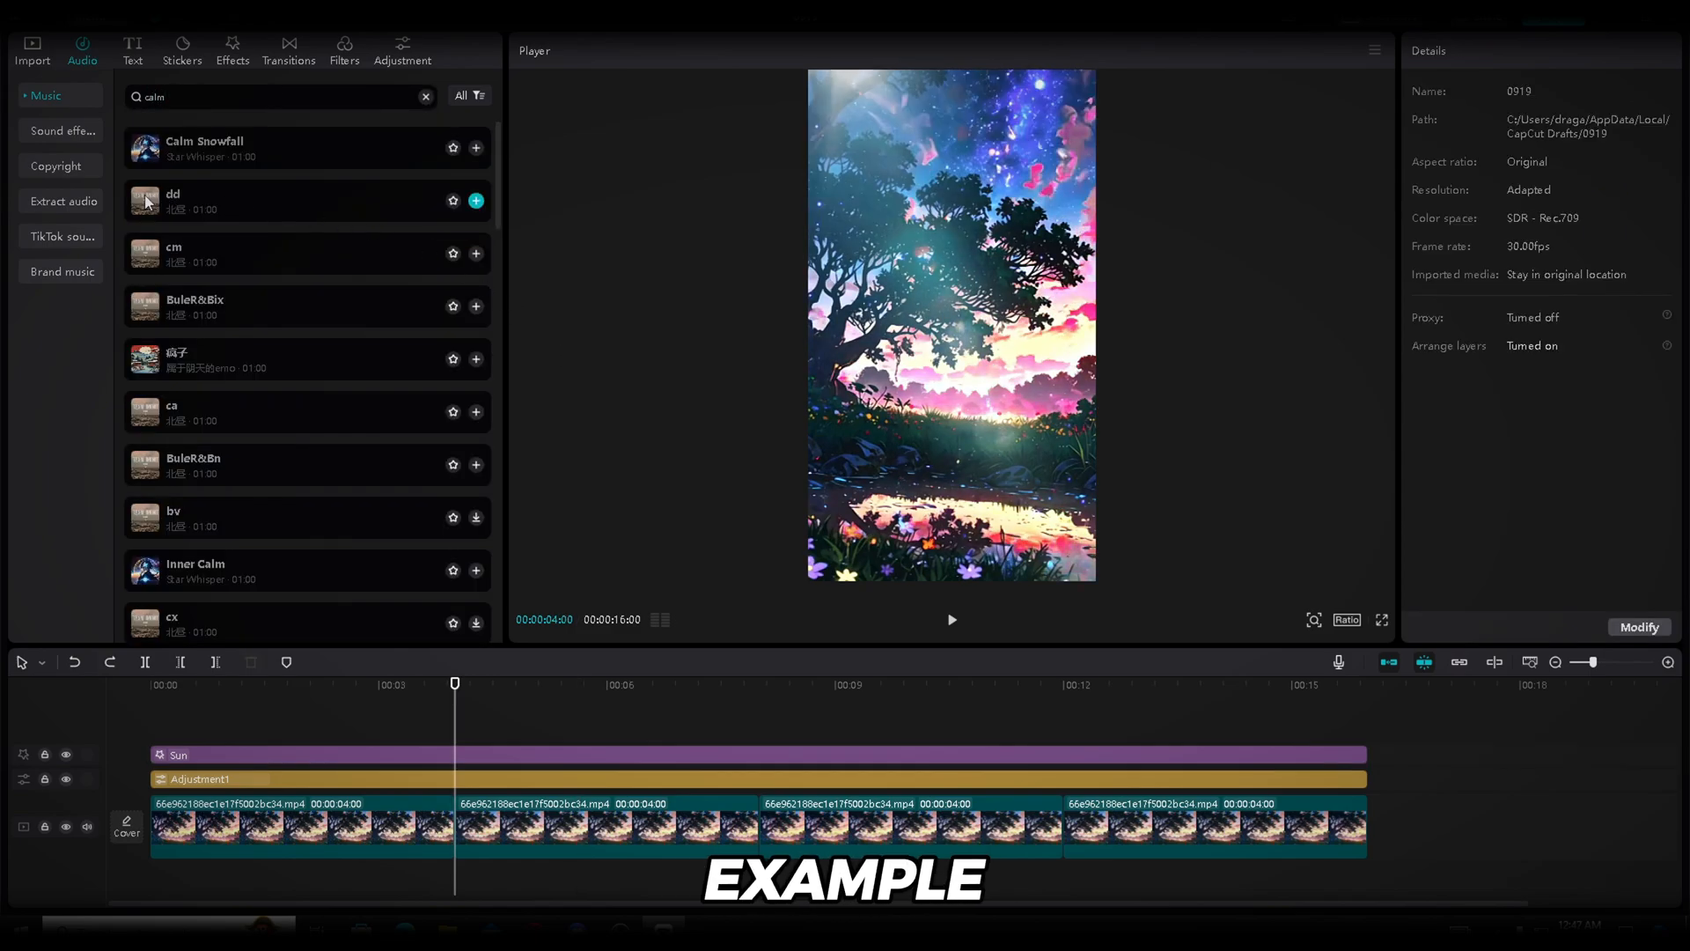
pyautogui.click(151, 205)
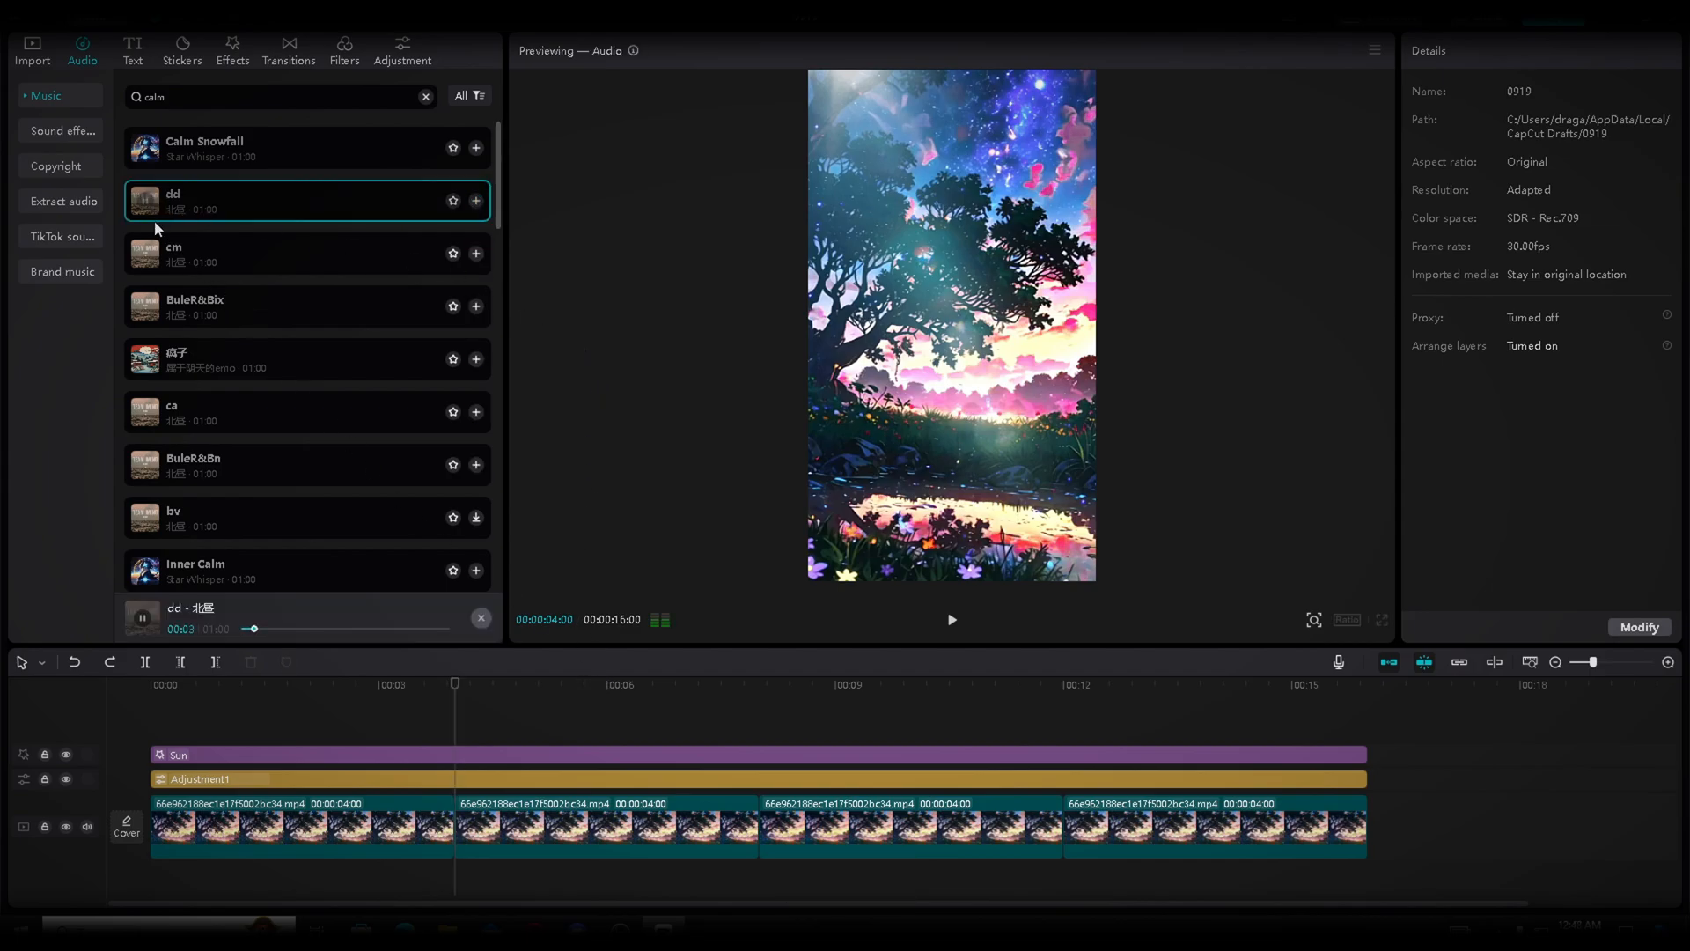
pyautogui.moveTo(209, 198); pyautogui.dragTo(155, 882)
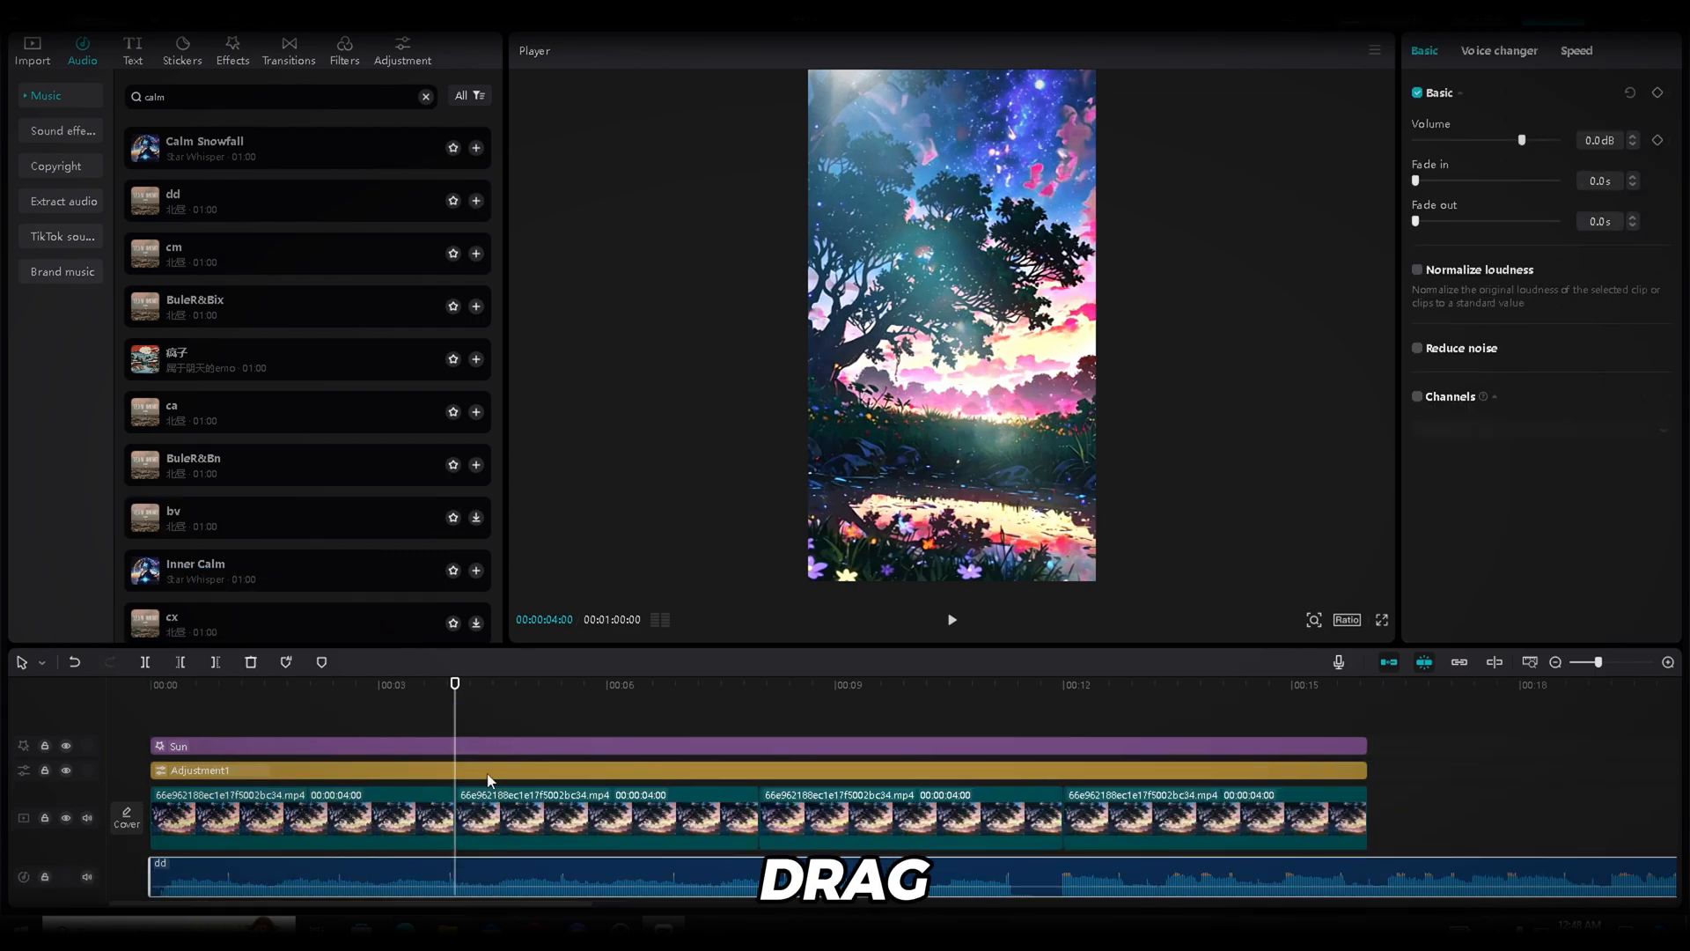
# Split the music track "dd" at 16 s, where the clips end, and delete the remainder.
pyautogui.moveTo(454, 690); pyautogui.dragTo(1371, 697)
pyautogui.click(146, 662)
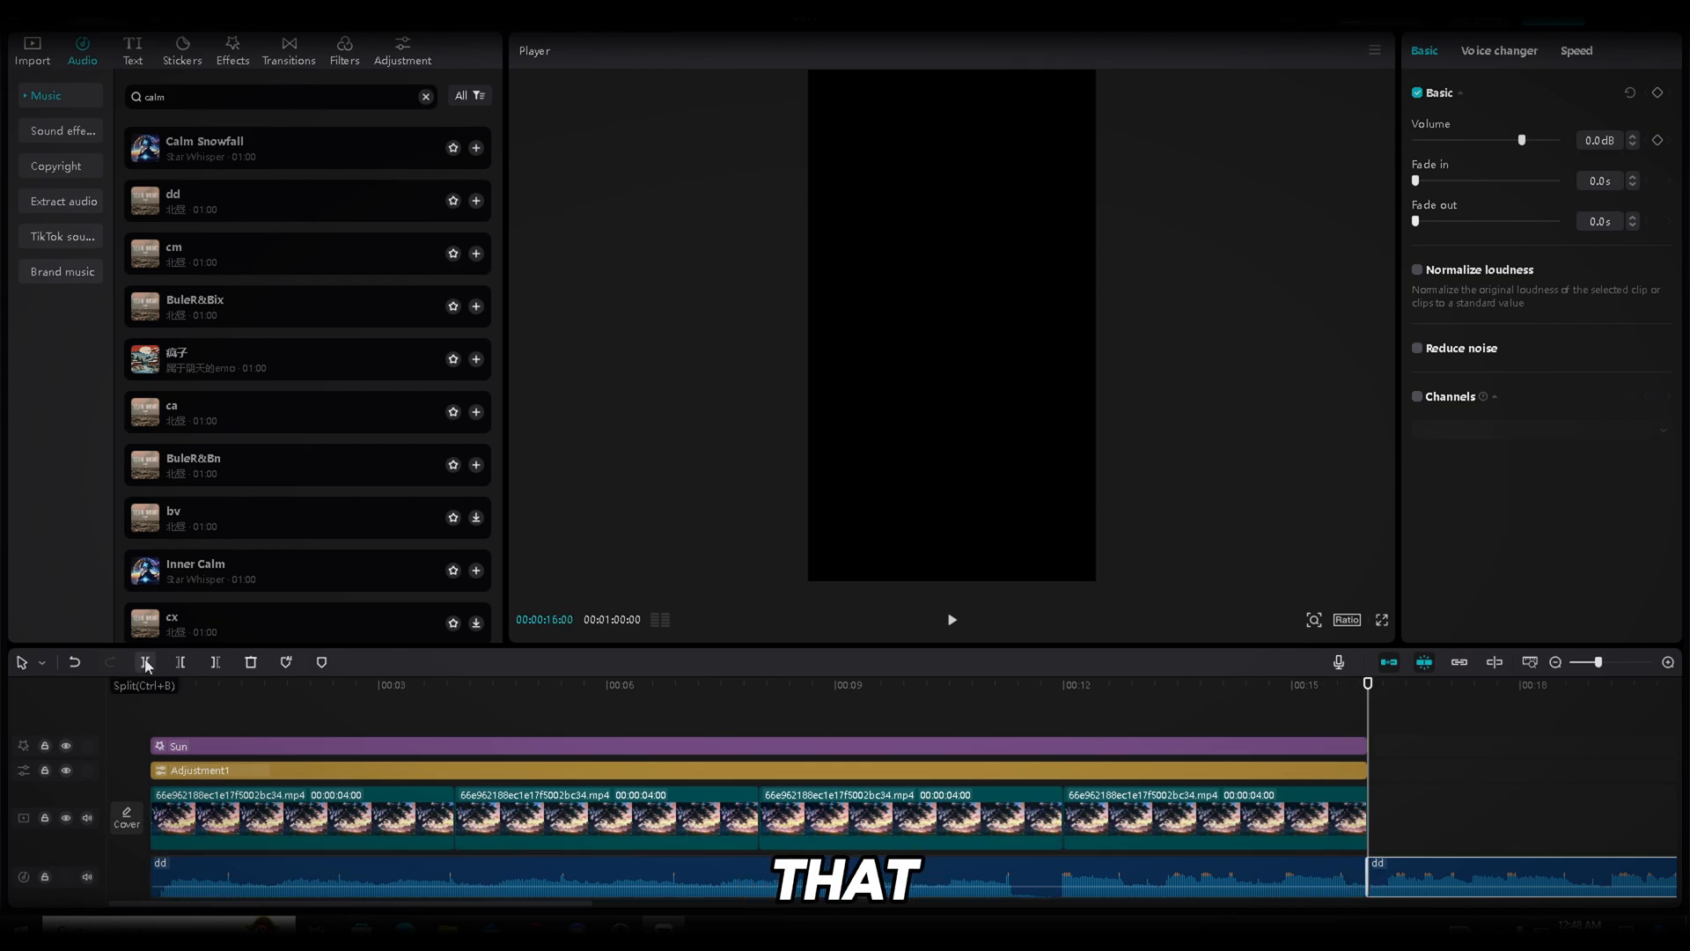
pyautogui.press('Delete')
# Set the music's fade out to 1.0 s and lower its volume to -6.8 dB.
pyautogui.click(1326, 867)
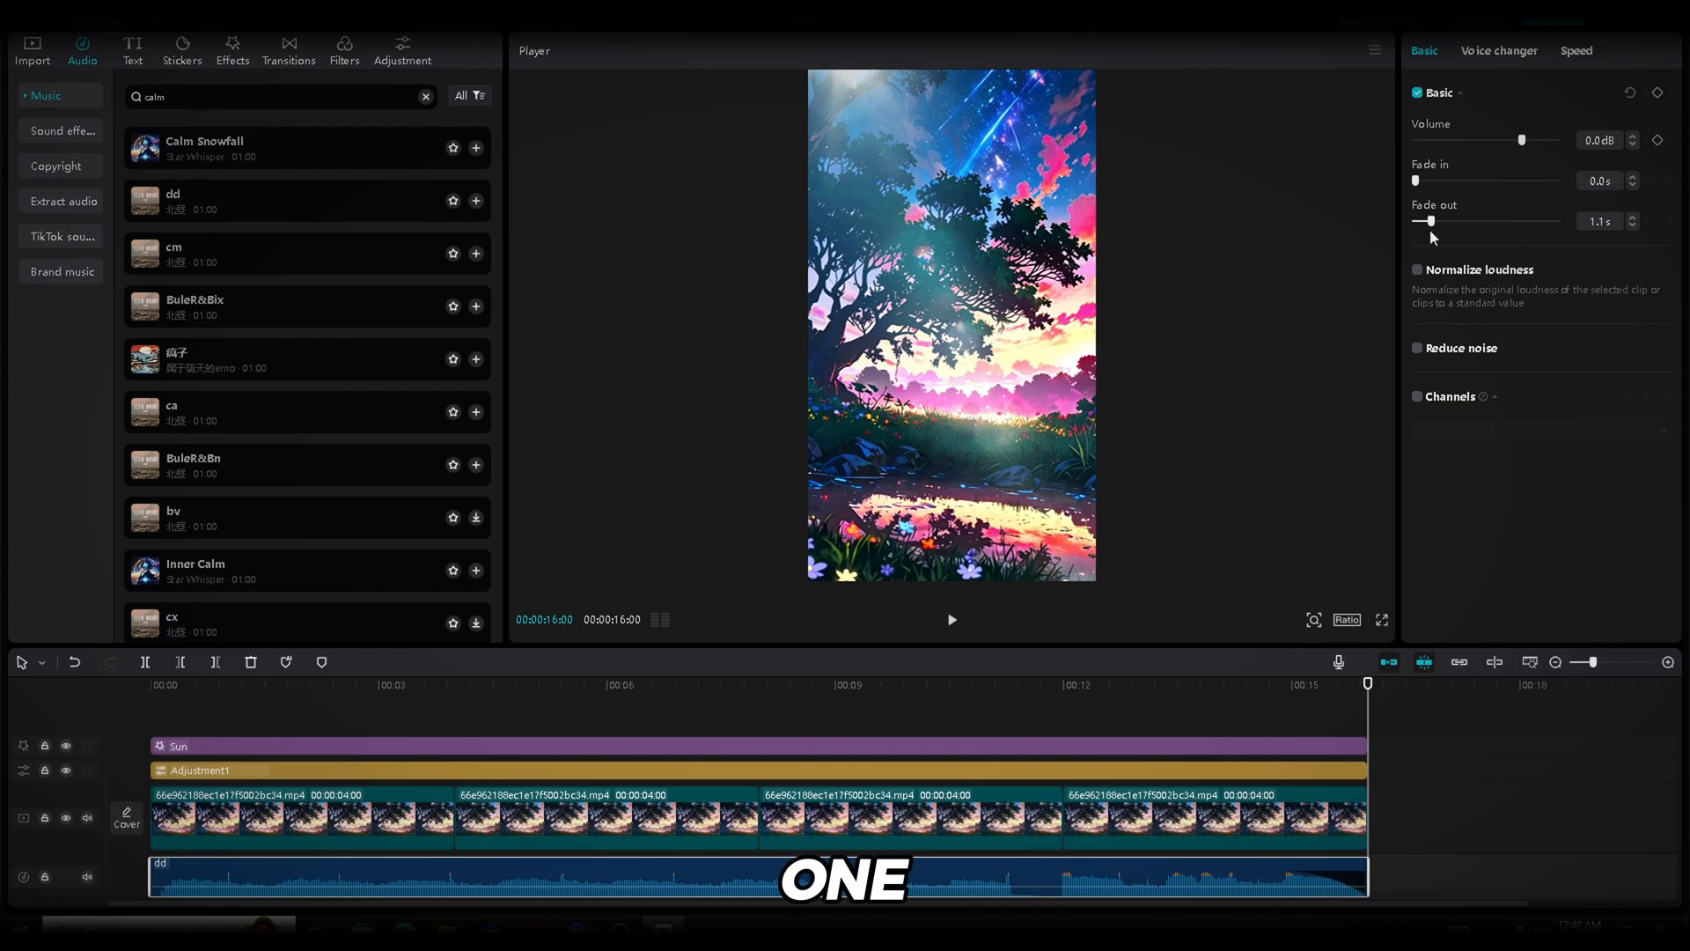
pyautogui.click(1633, 217)
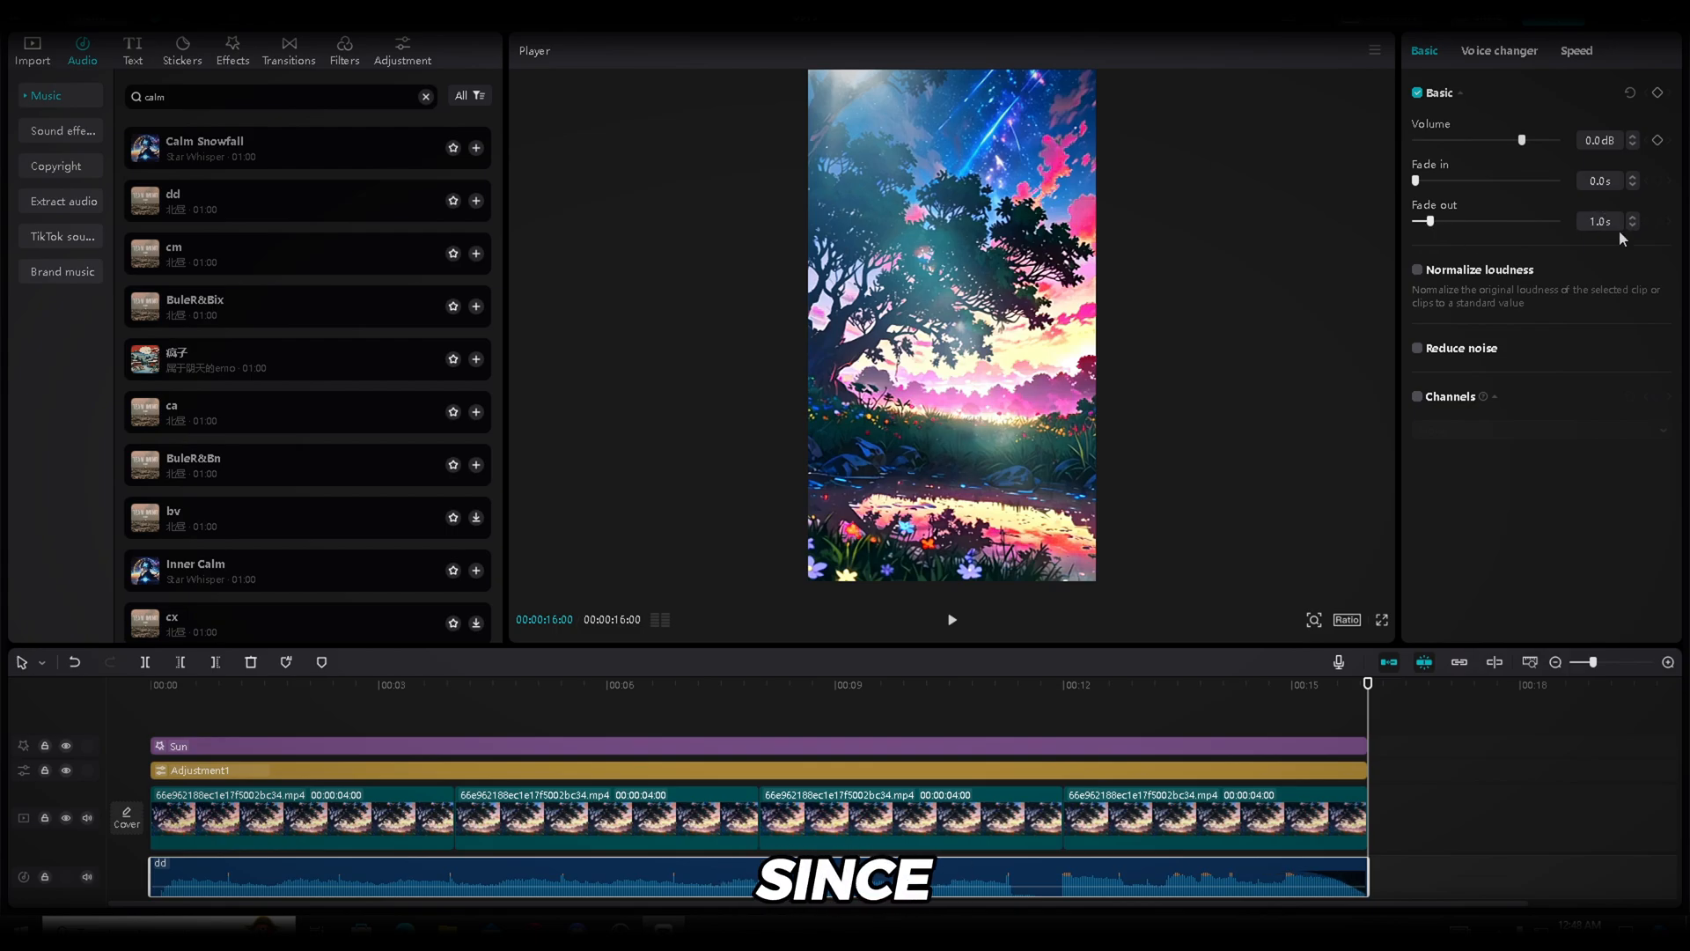
pyautogui.moveTo(1521, 142); pyautogui.dragTo(1513, 142)
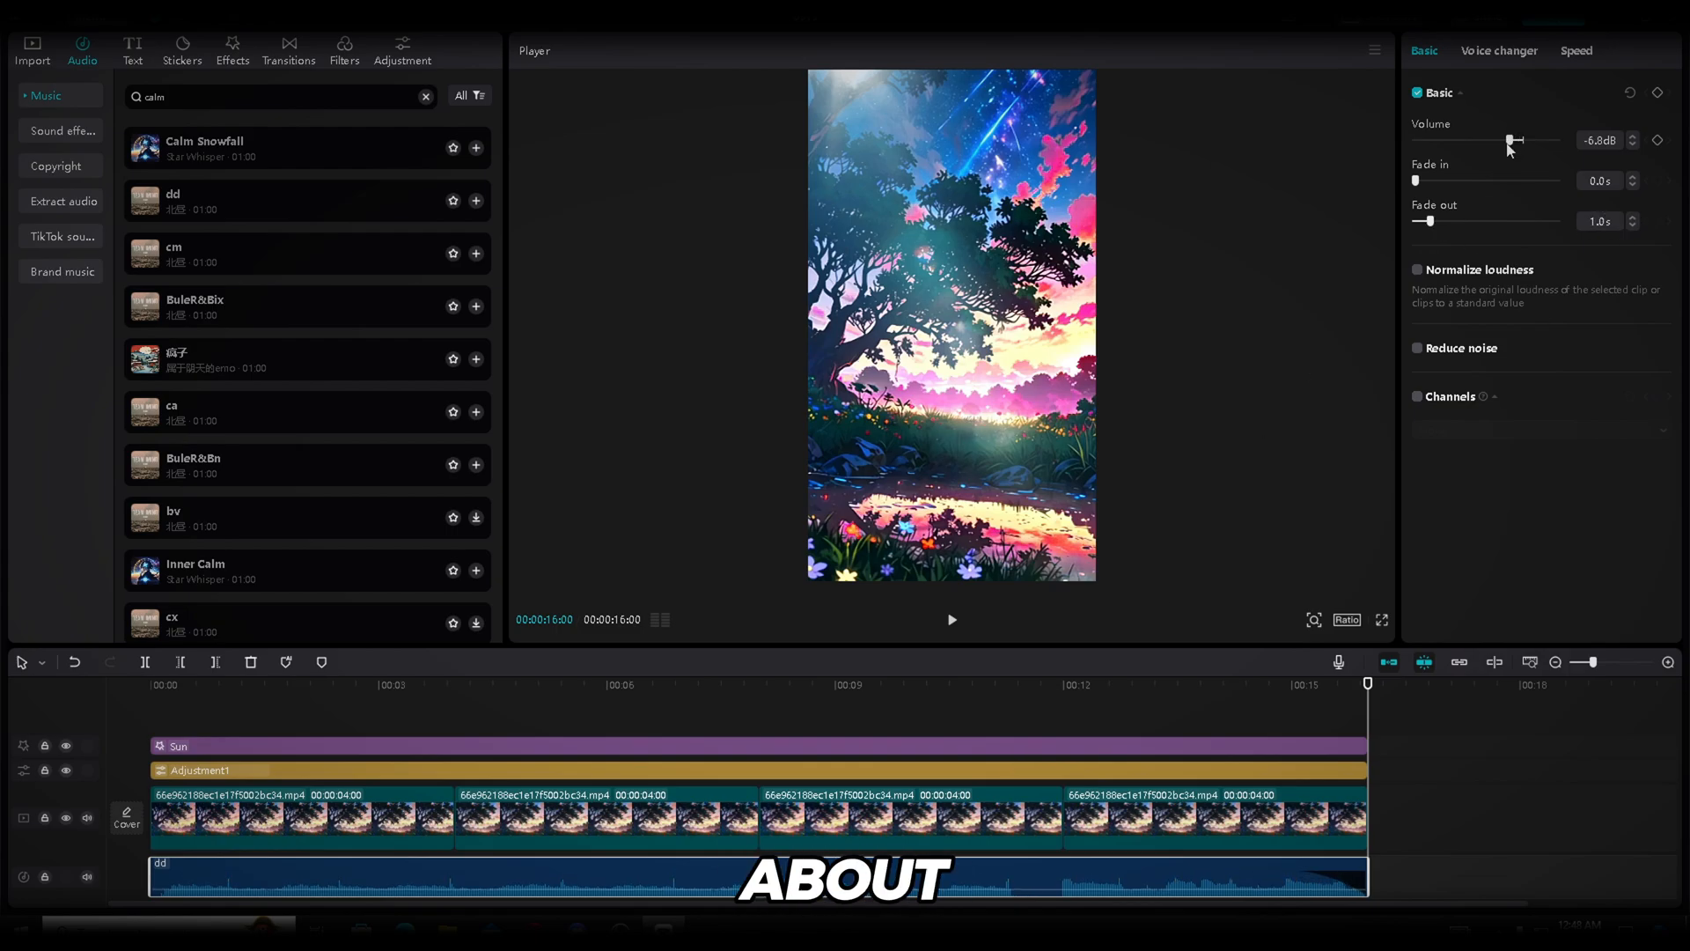
# Play back the video with music from the start and stop it partway through.
pyautogui.moveTo(1370, 693); pyautogui.dragTo(123, 700)
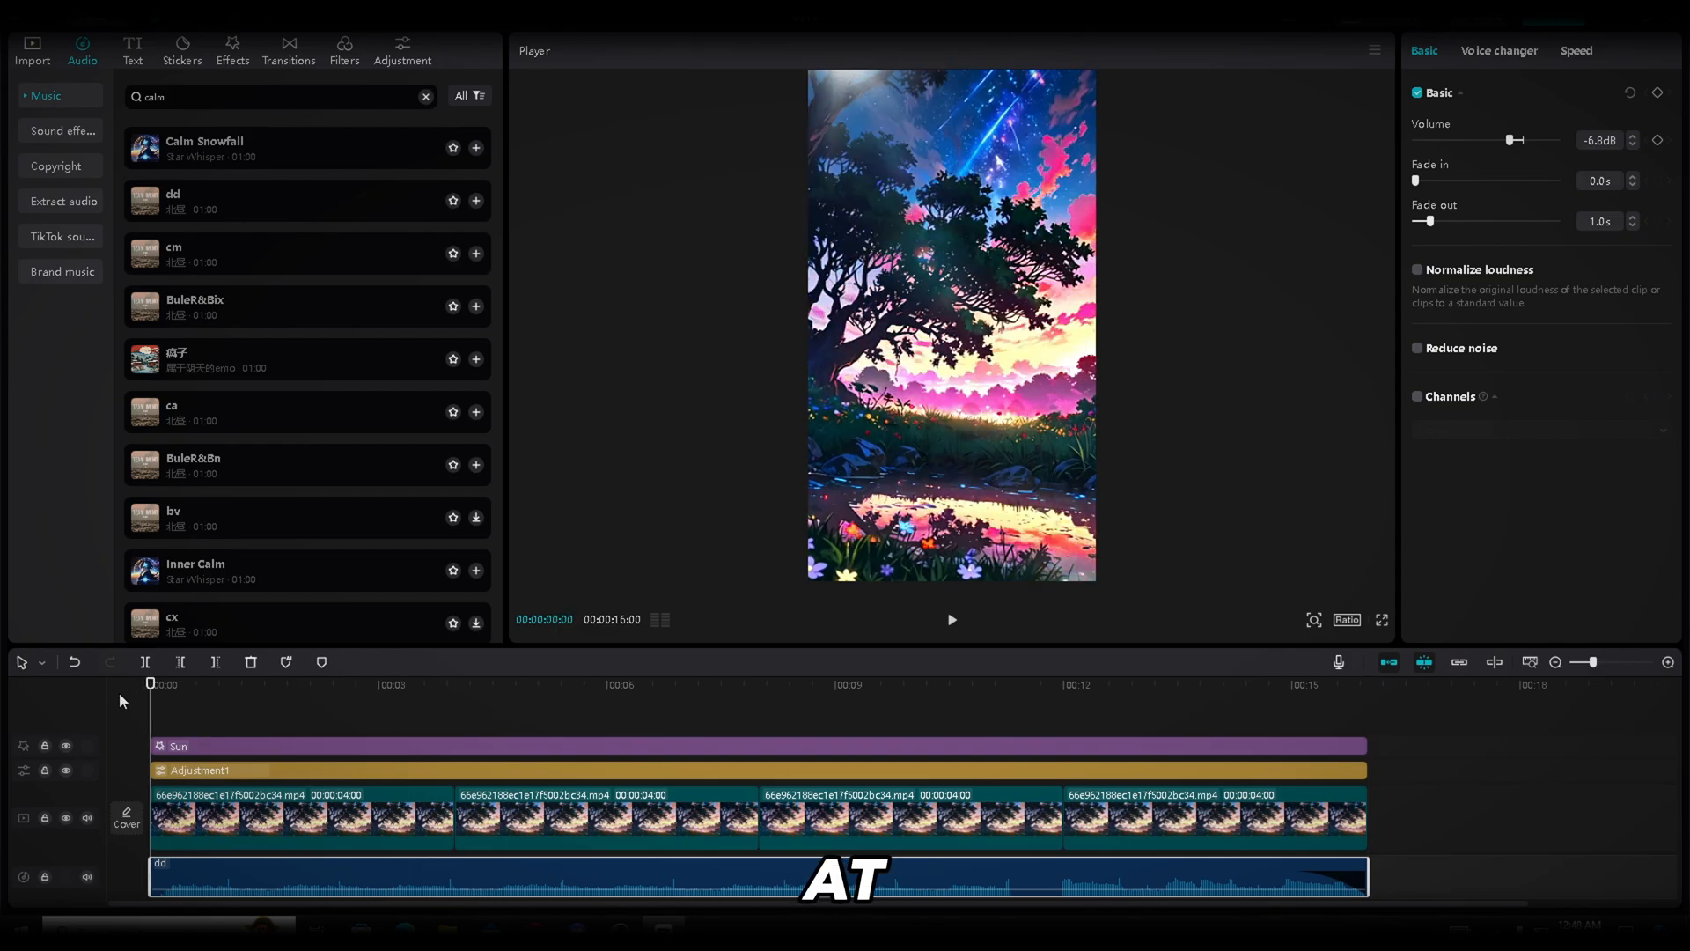
pyautogui.click(949, 622)
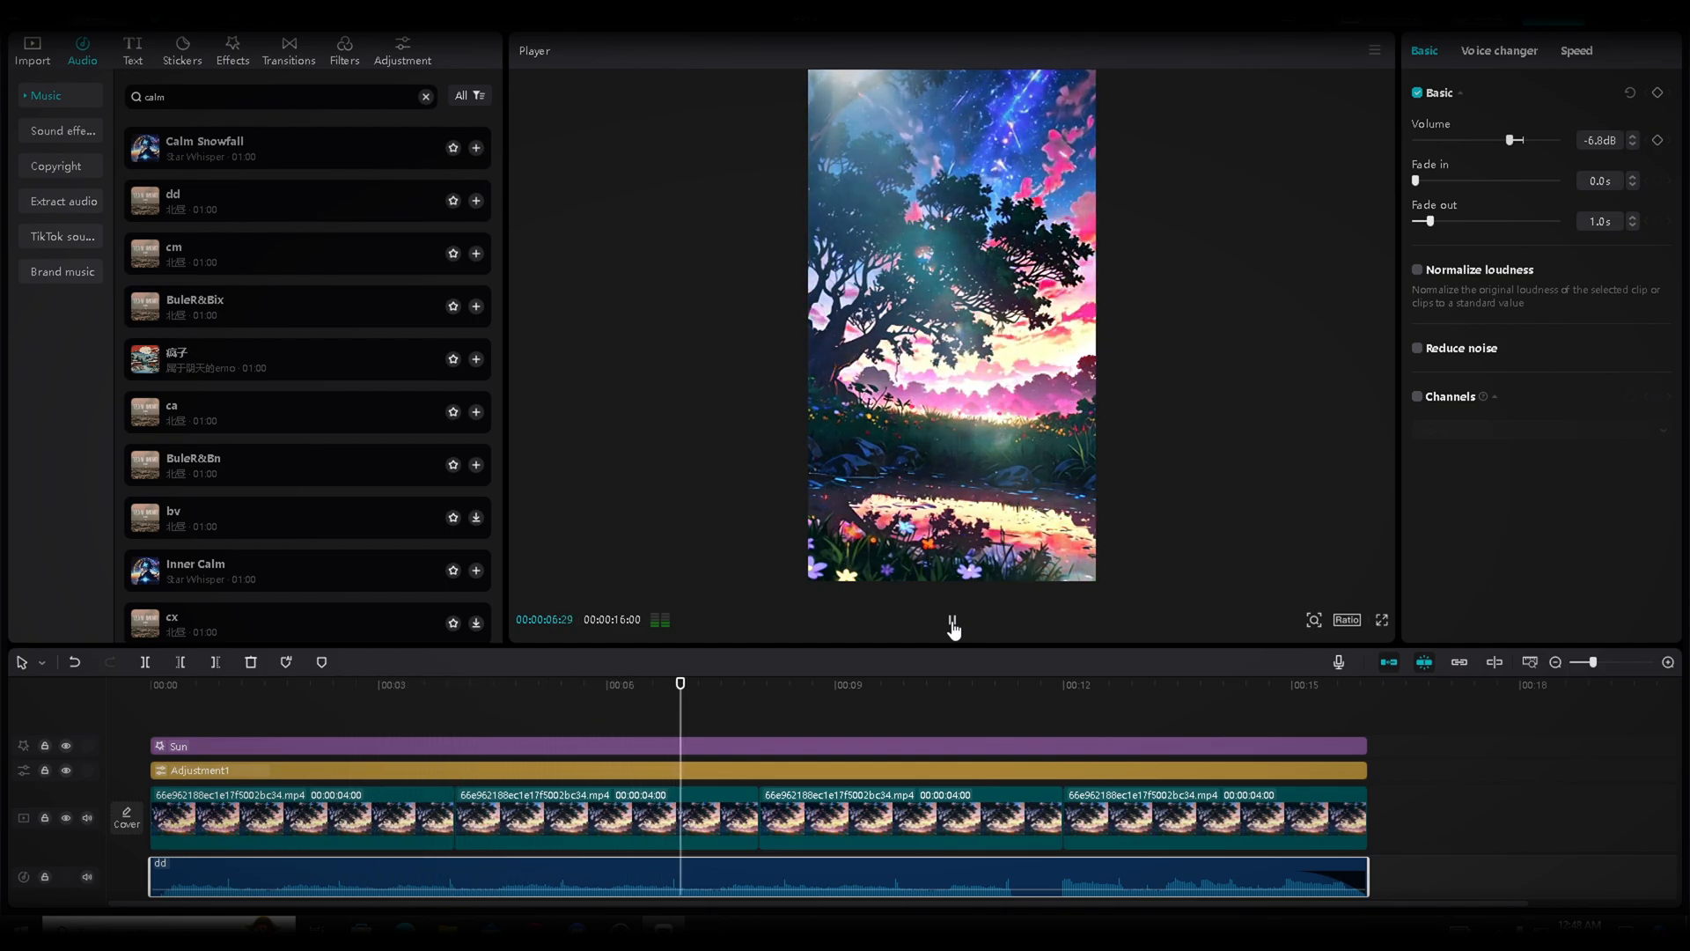
pyautogui.click(952, 623)
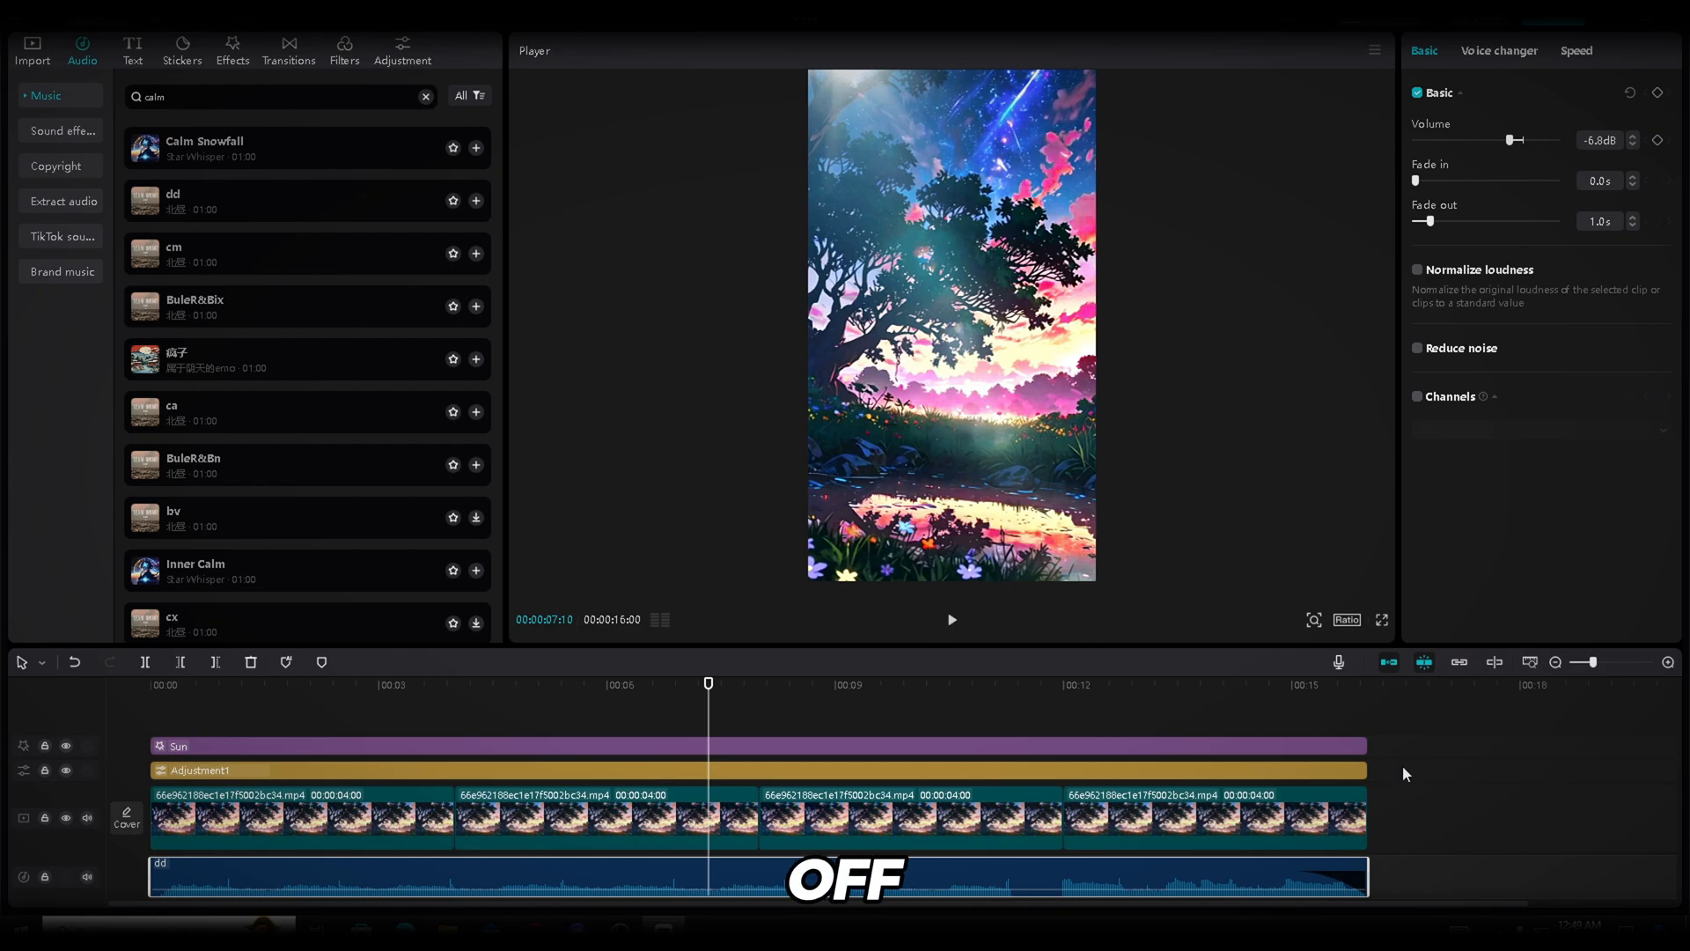
# Delete all clips, the adjustment layer, the Sun effect and the music from the timeline.
pyautogui.moveTo(1408, 784); pyautogui.dragTo(145, 847)
pyautogui.press('Delete')
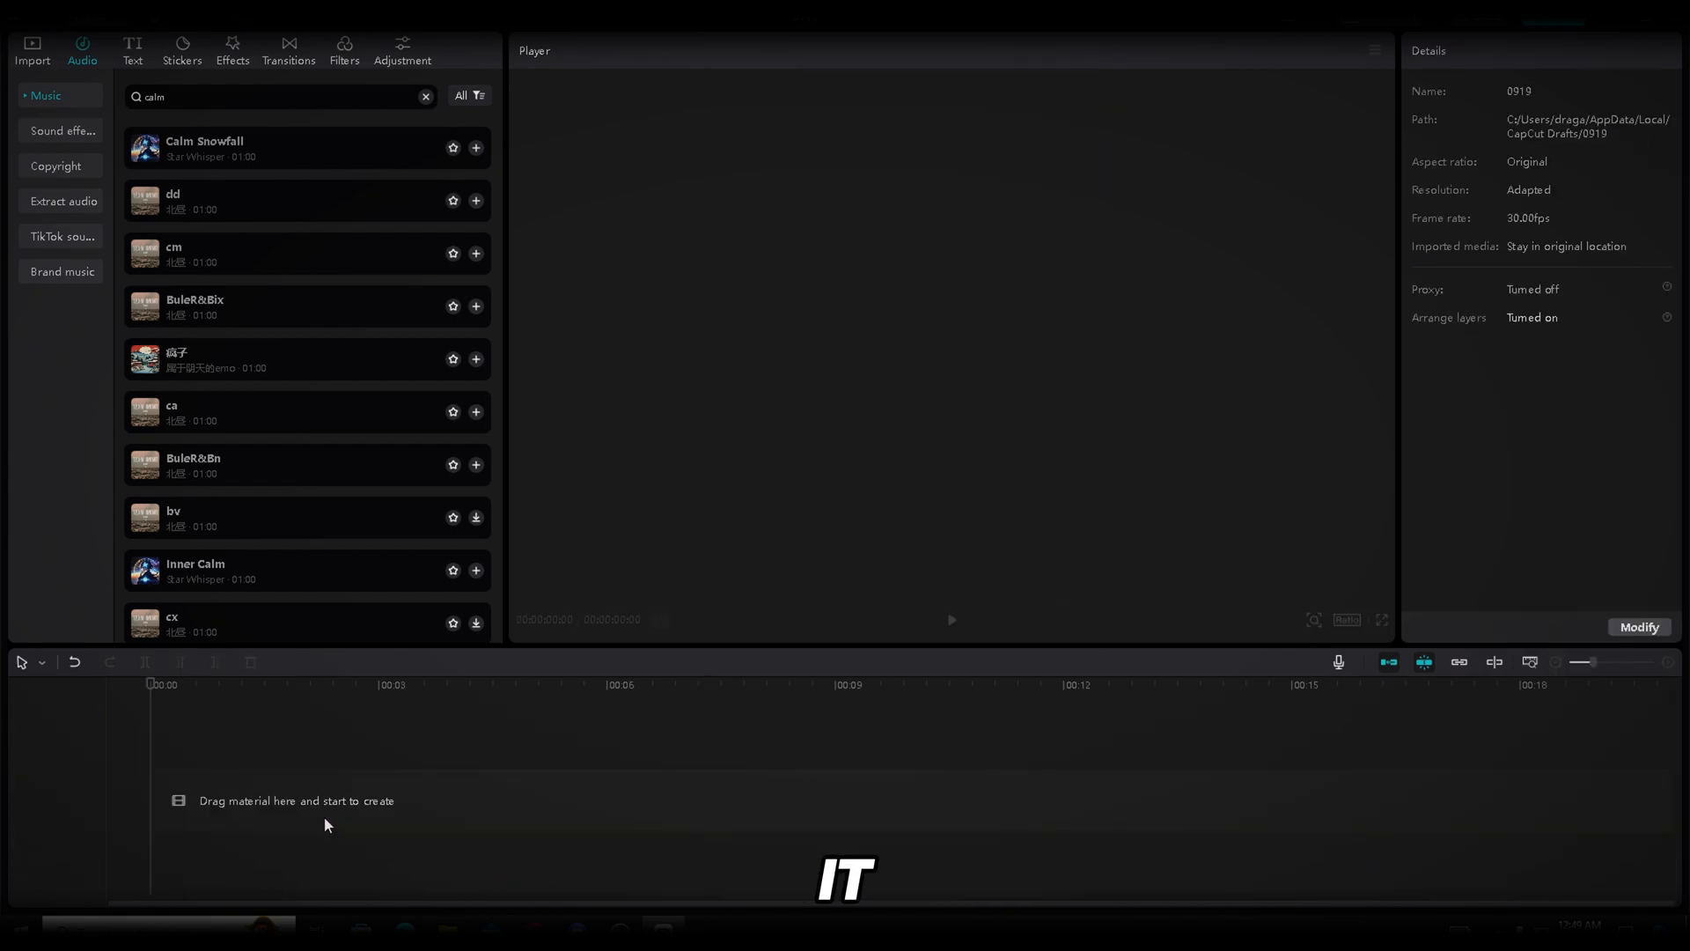
# Place the green snake clip at the start of the empty timeline and enlarge it to 114% scale.
pyautogui.click(33, 50)
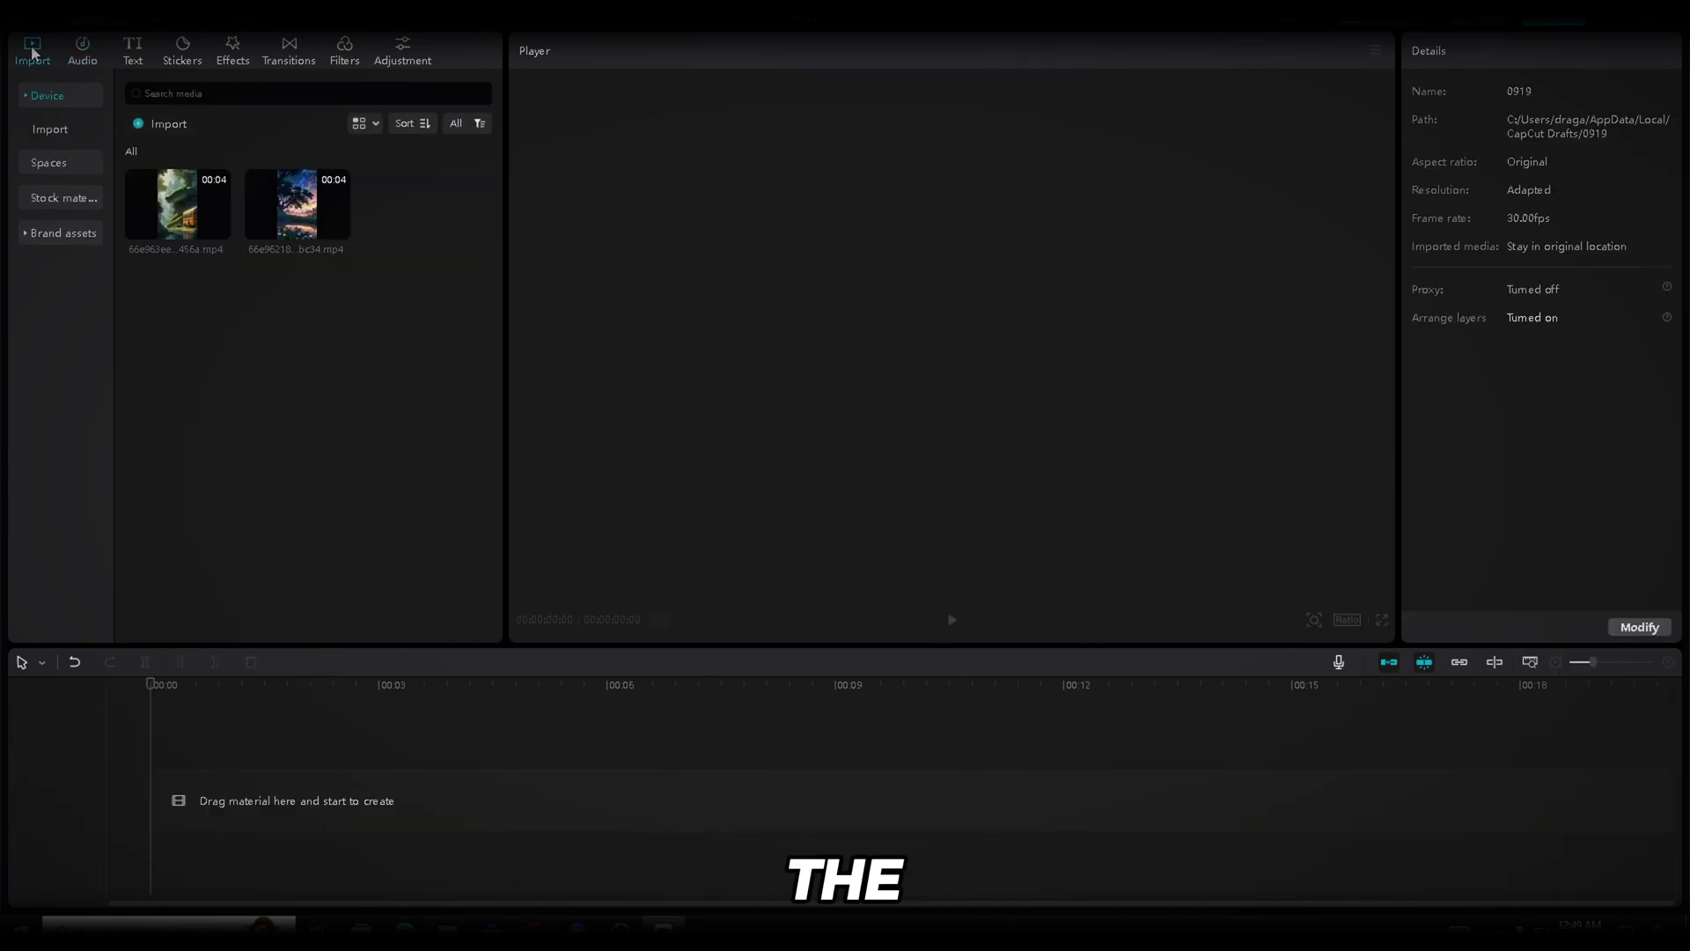
pyautogui.moveTo(178, 204); pyautogui.dragTo(182, 808)
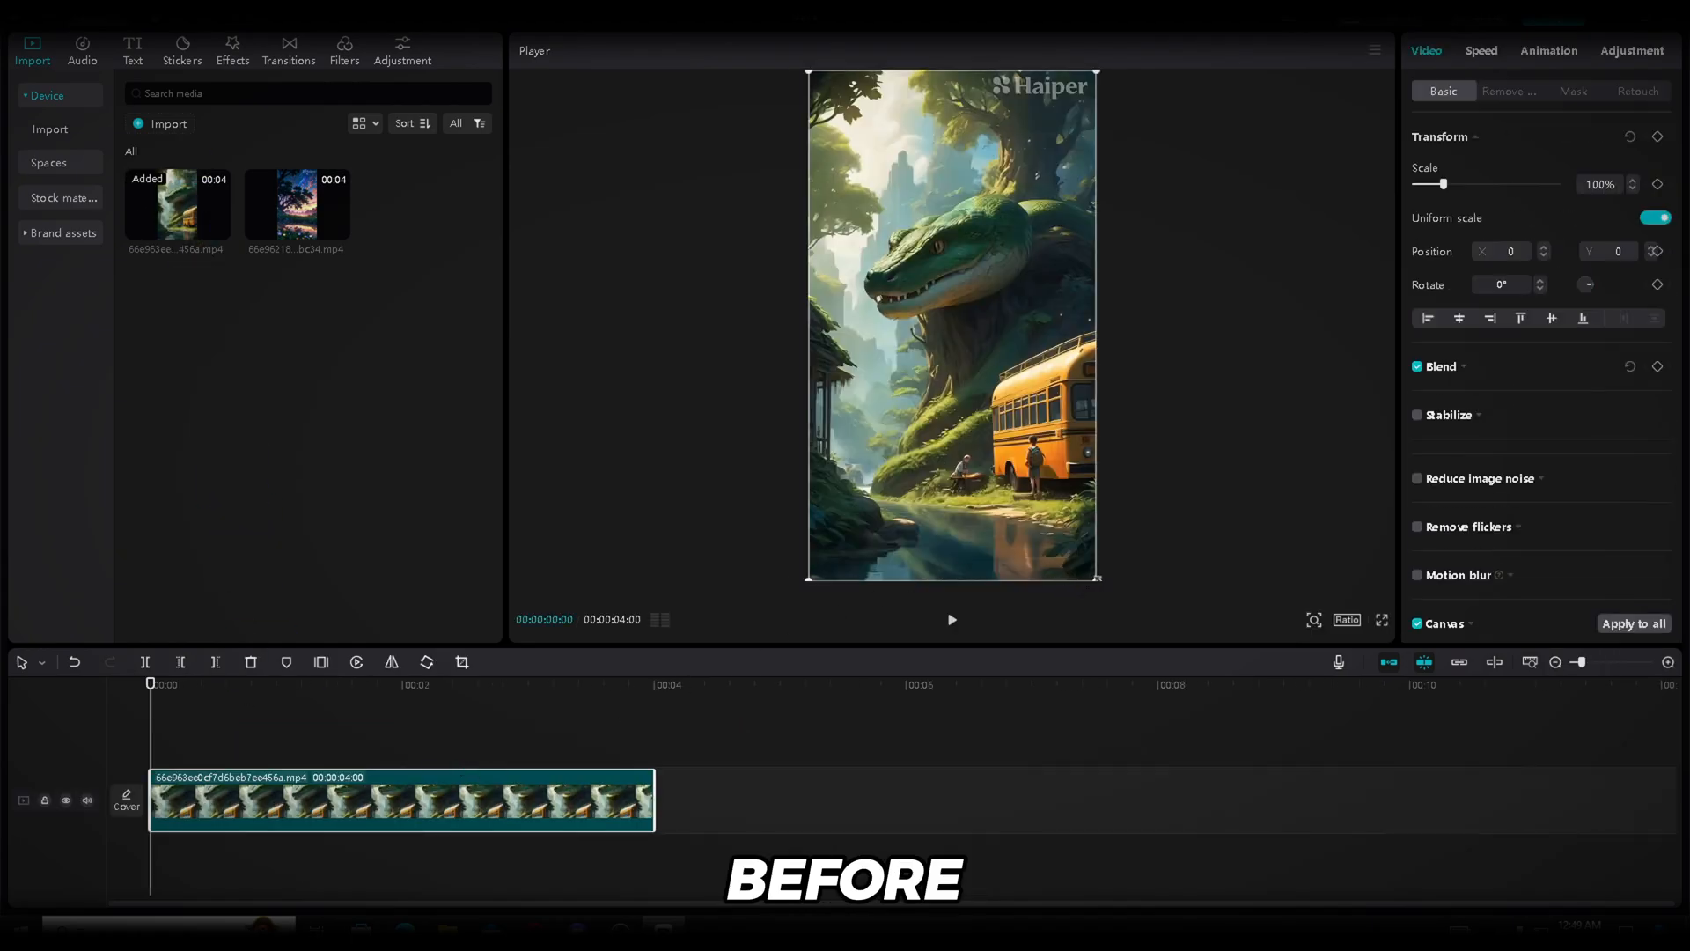
pyautogui.moveTo(1106, 594); pyautogui.dragTo(1133, 626)
# Append a copy of the snake clip at 4 s on the main track and reverse it.
pyautogui.hotkey('ctrl', 'c')
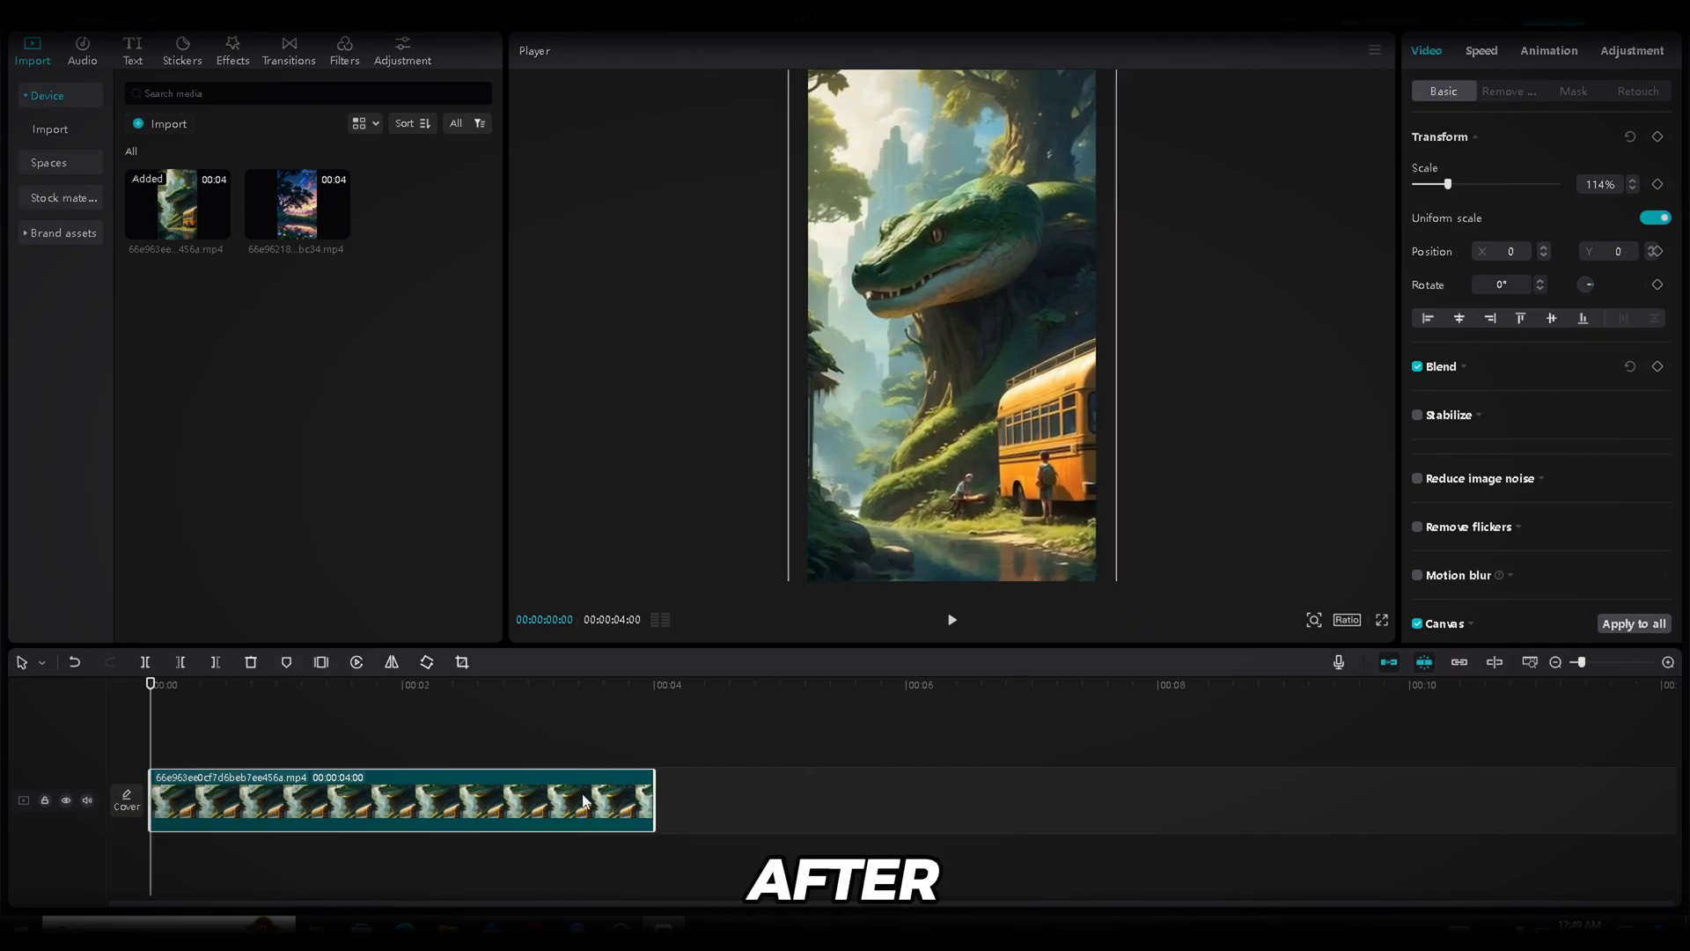
pyautogui.hotkey('ctrl', 'v')
pyautogui.moveTo(444, 759); pyautogui.dragTo(925, 840)
pyautogui.click(952, 620)
pyautogui.click(952, 620)
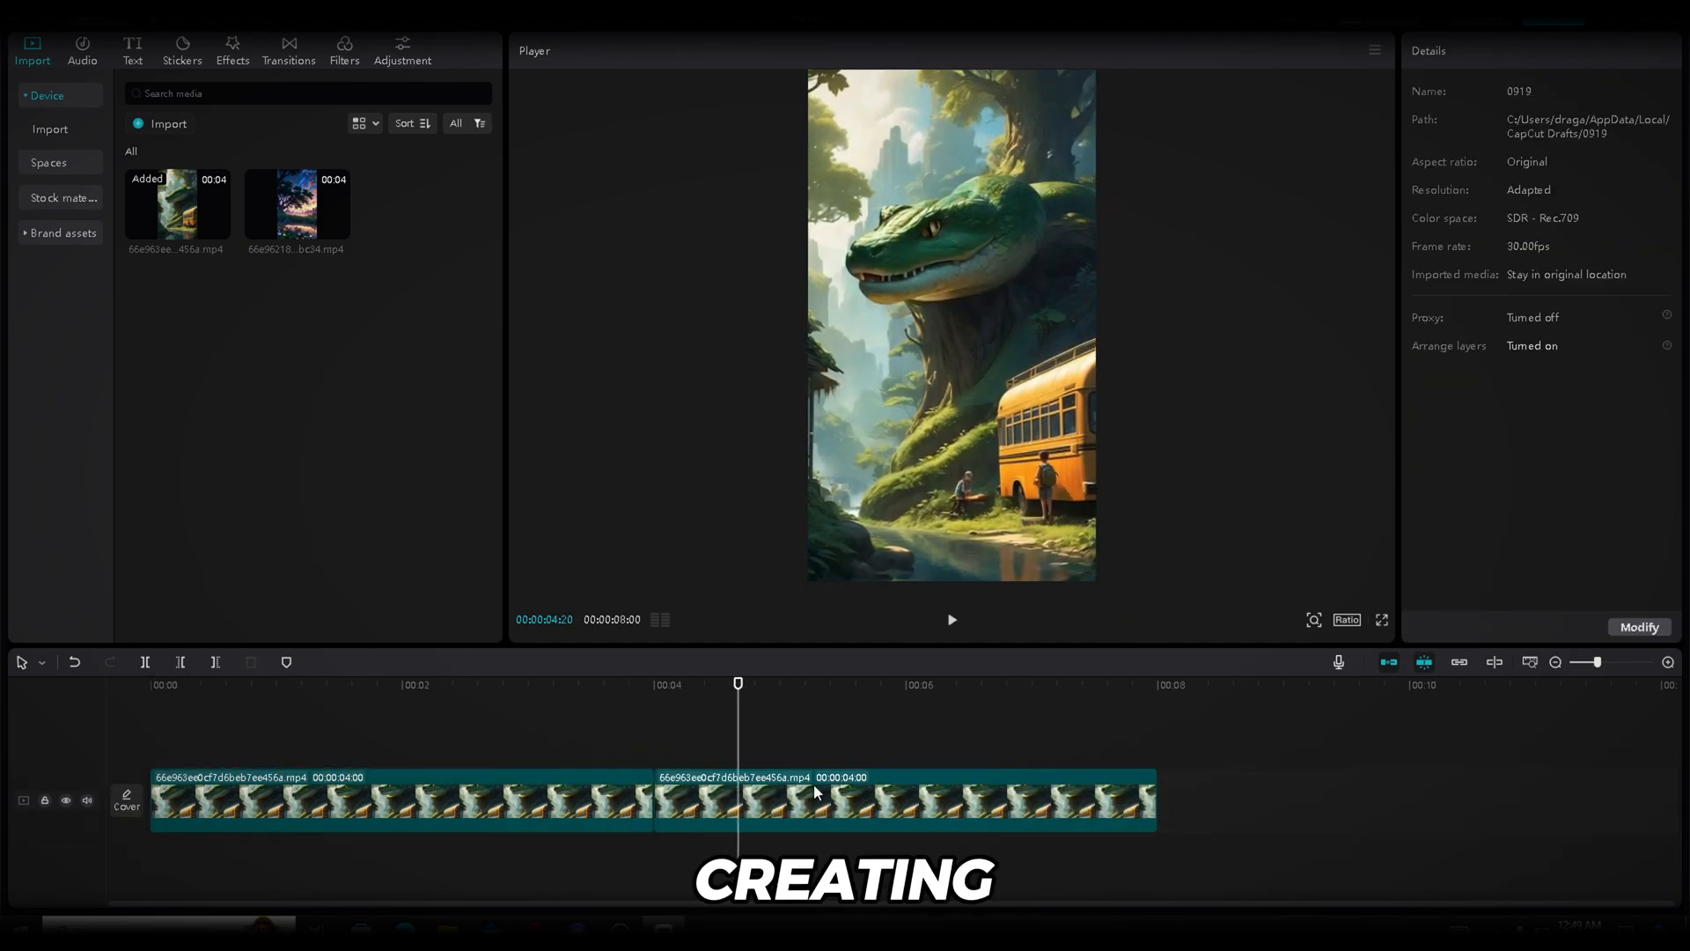
pyautogui.click(889, 801)
pyautogui.click(357, 663)
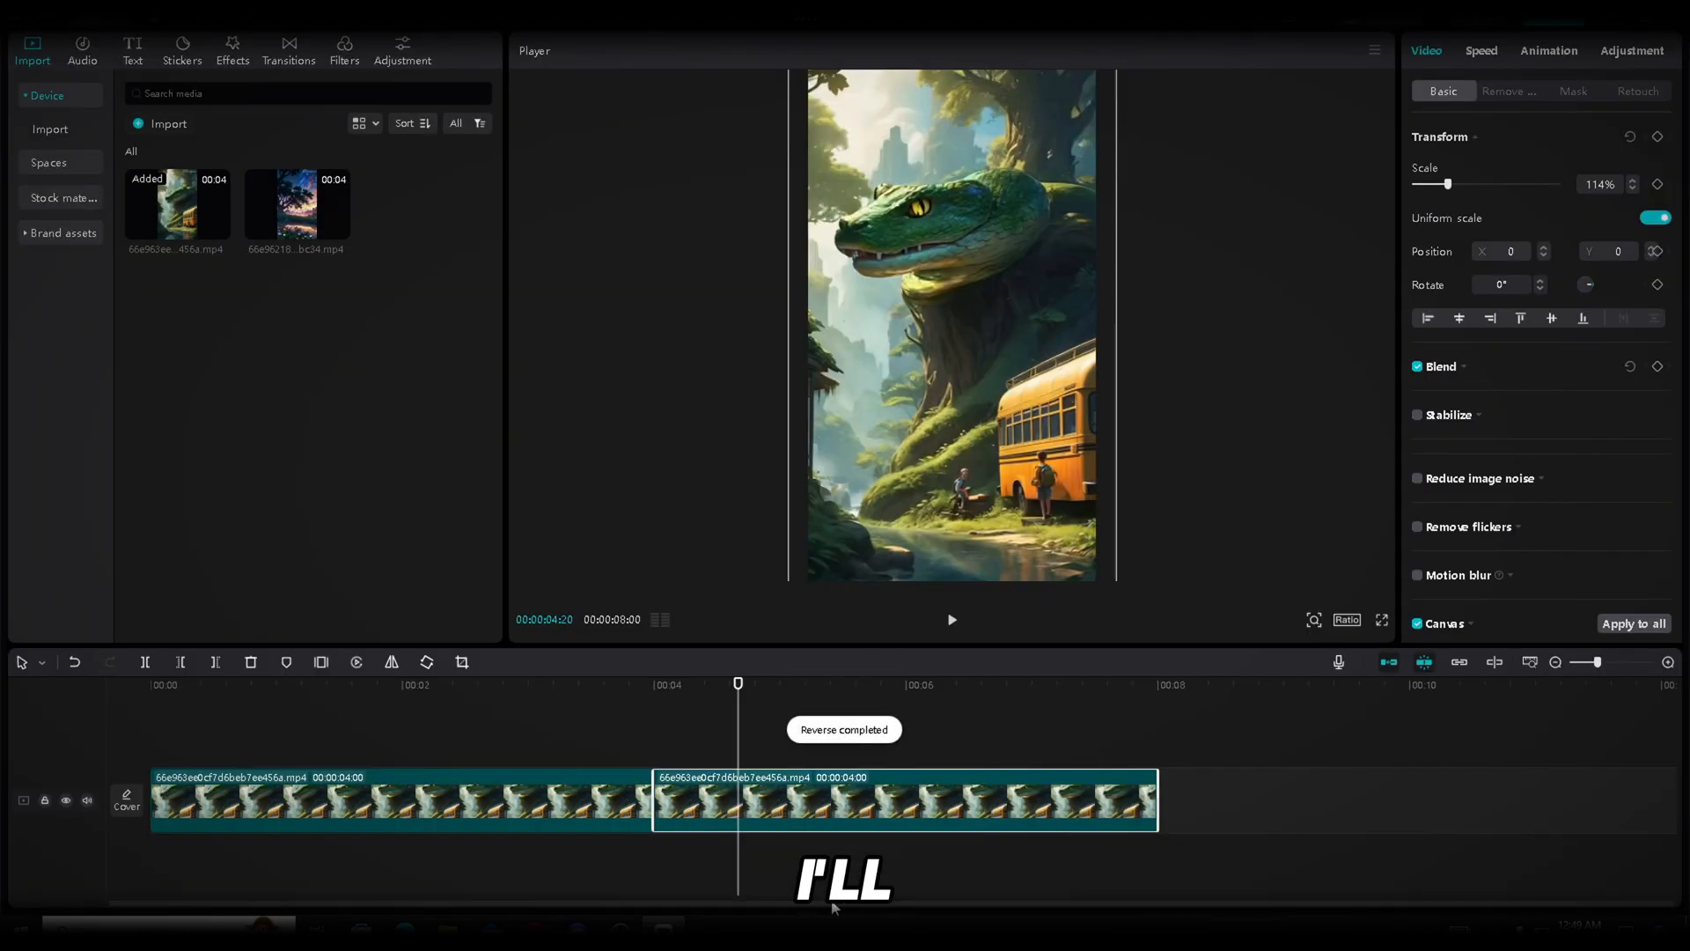
# Copy the first snake clip and paste it at 8 s on the main track.
pyautogui.click(528, 806)
pyautogui.hotkey('ctrl', 'c')
pyautogui.click(1174, 696)
pyautogui.hotkey('ctrl', 'v')
pyautogui.moveTo(1532, 775); pyautogui.dragTo(1540, 856)
# Paste a fourth copy of the snake clip at 12 s, move it onto the main track and reverse it.
pyautogui.moveTo(1145, 904); pyautogui.dragTo(1499, 914)
pyautogui.click(1213, 685)
pyautogui.hotkey('ctrl', 'v')
pyautogui.moveTo(1264, 767); pyautogui.dragTo(1267, 841)
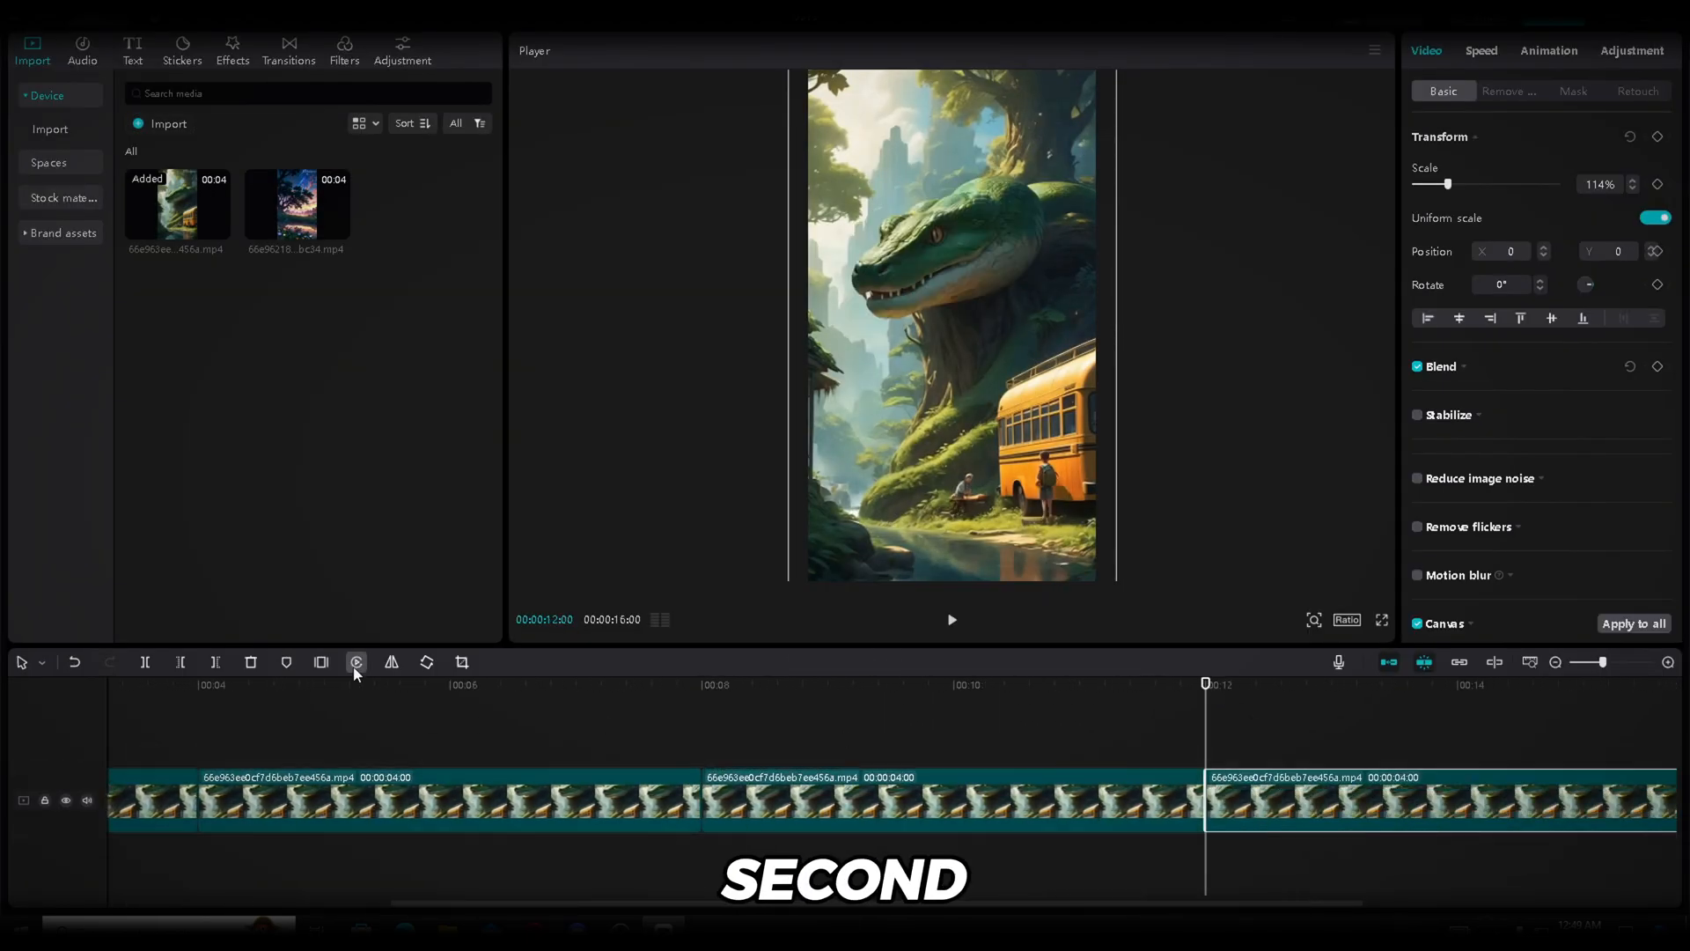
pyautogui.click(357, 664)
pyautogui.click(952, 620)
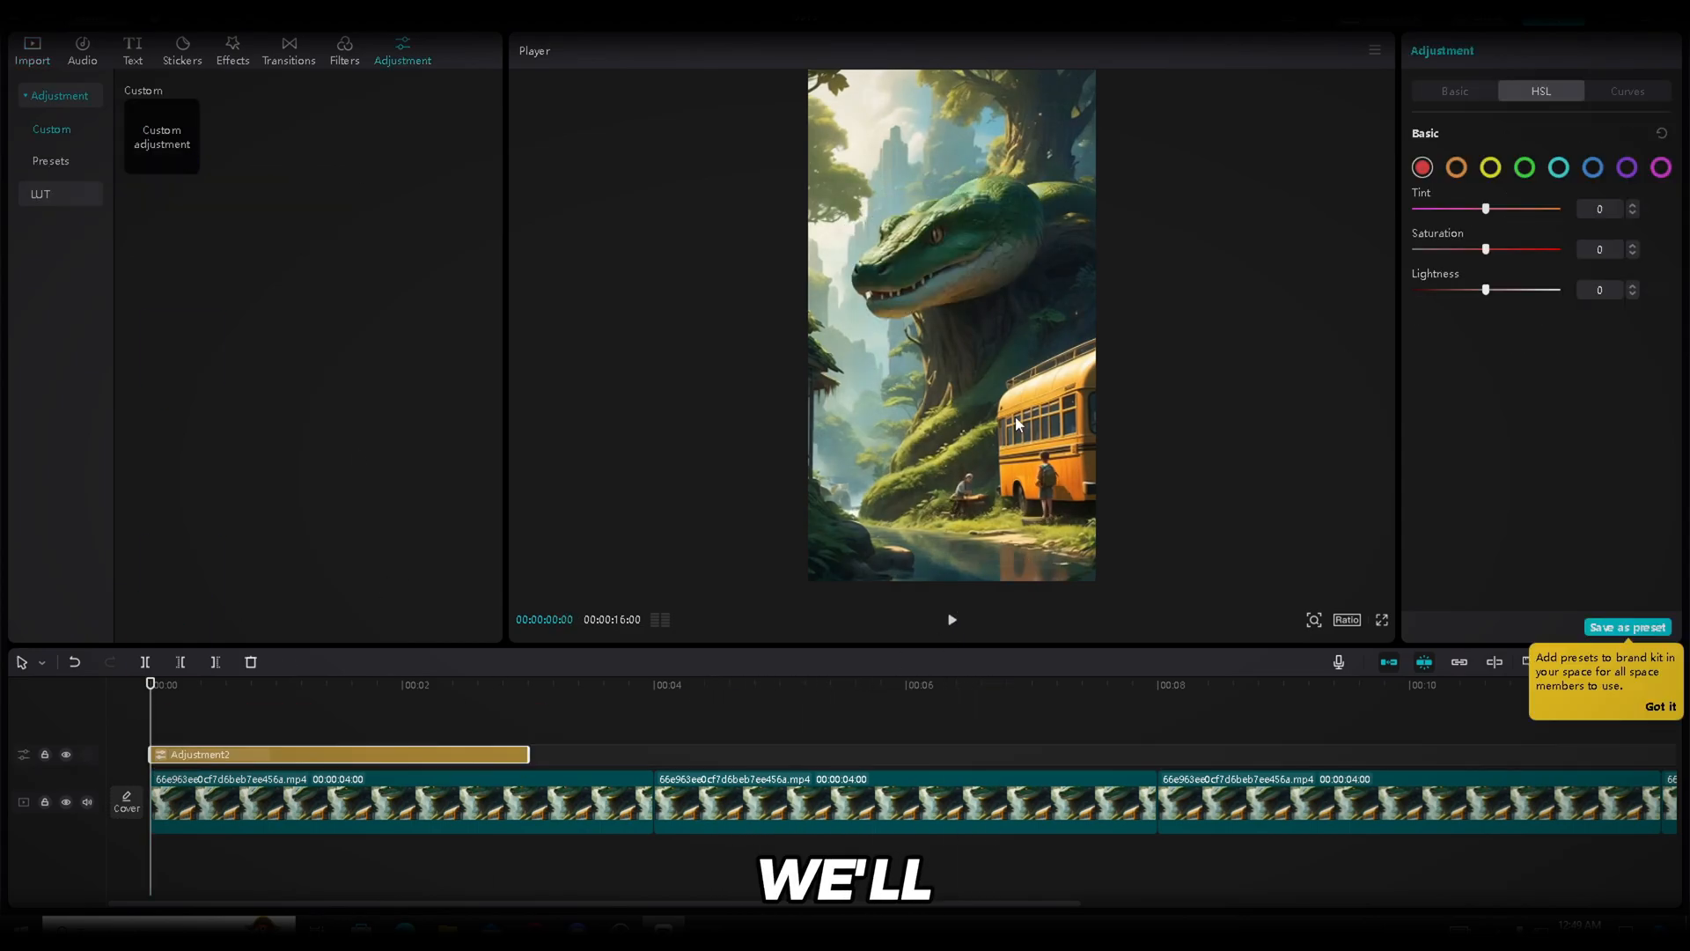
# Set the new adjustment layer's Contrast to 10, Highlight to 10 and Whites to 5, and sharpen slightly.
pyautogui.click(1455, 90)
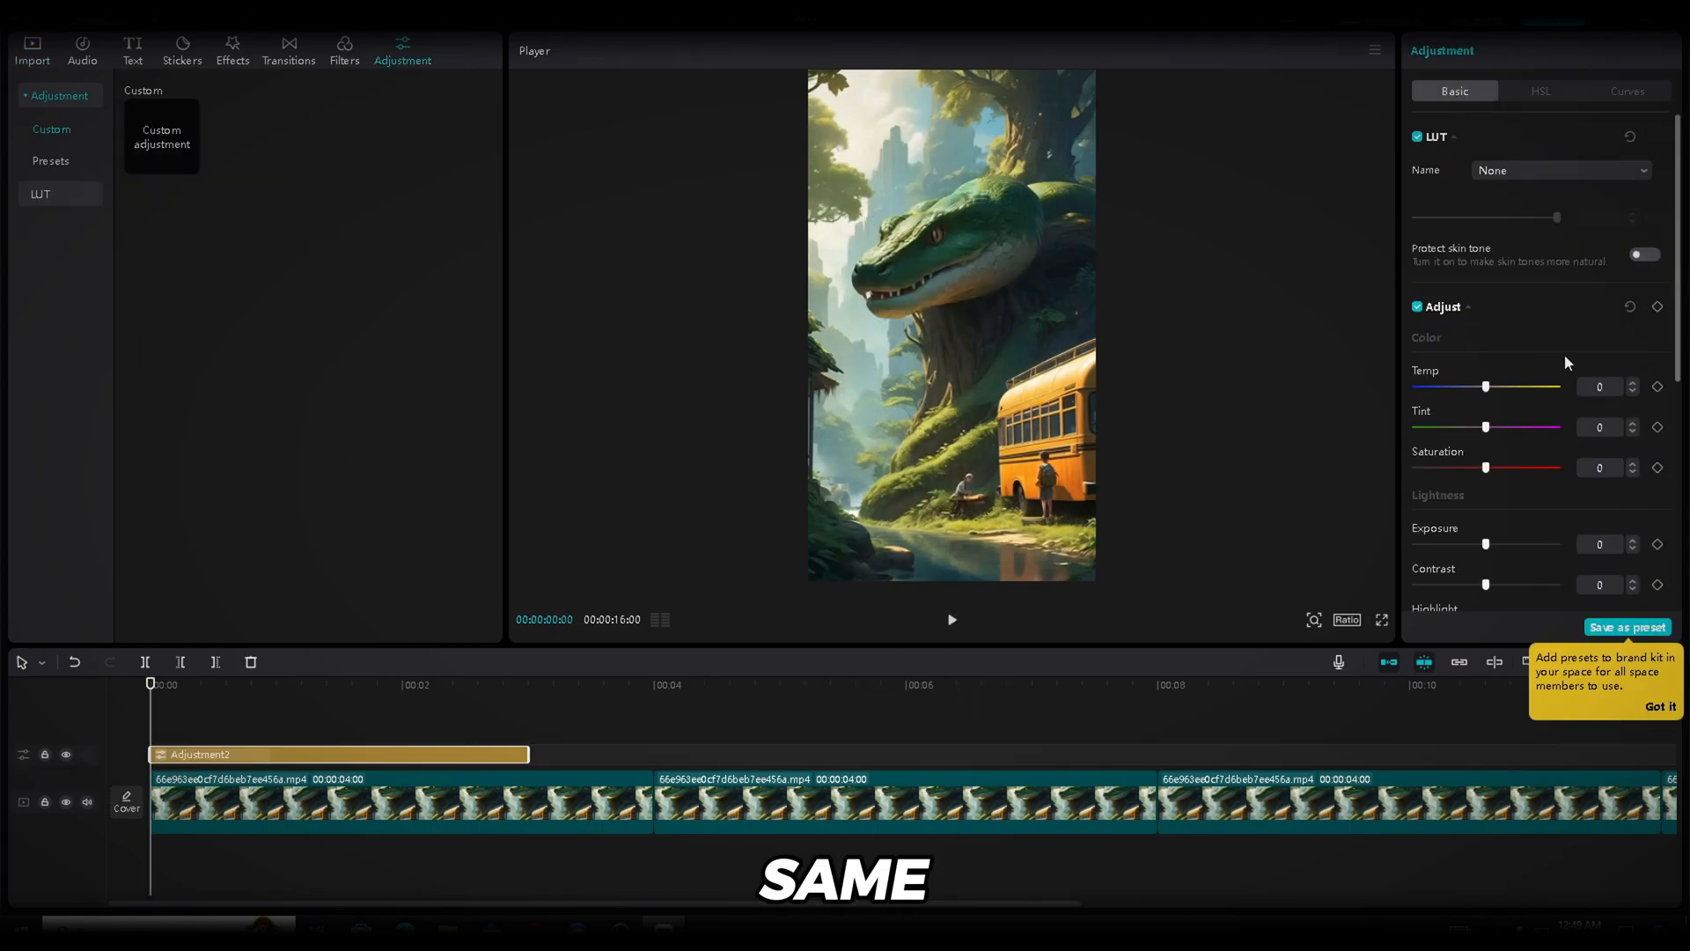
pyautogui.scroll(-5, 1571, 326)
pyautogui.click(1631, 310)
pyautogui.moveTo(1486, 395); pyautogui.dragTo(1494, 395)
pyautogui.click(1631, 398)
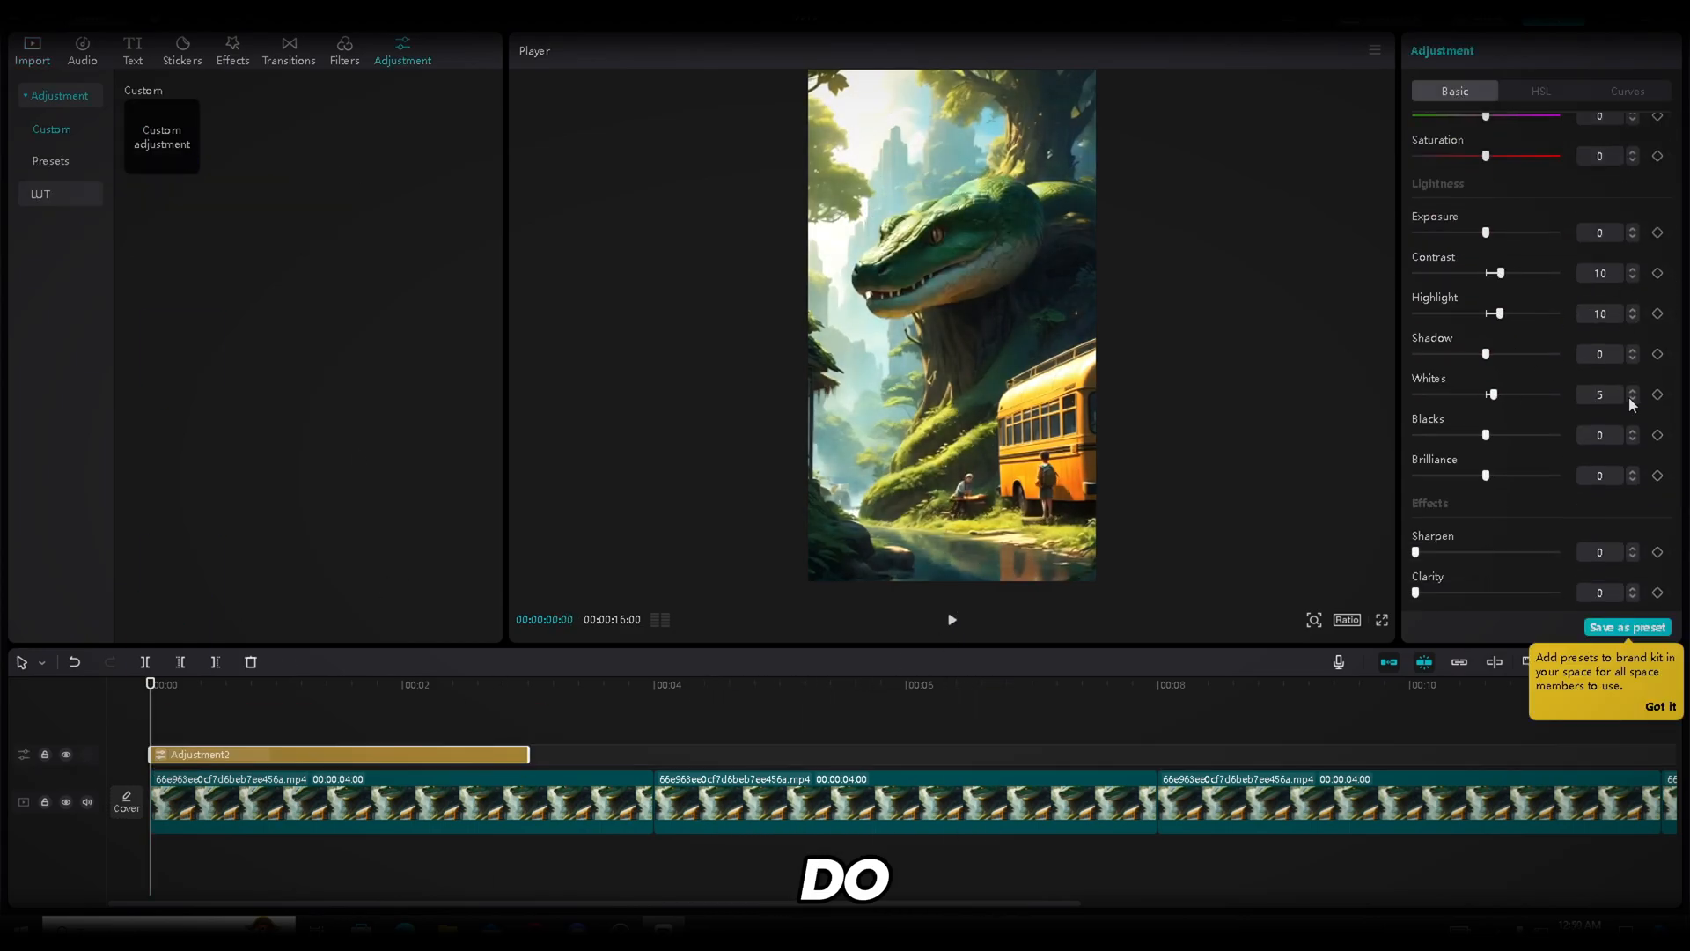
pyautogui.scroll(-3, 1549, 423)
pyautogui.moveTo(1415, 439)
pyautogui.mouseDown()
pyautogui.moveTo(1448, 440)
pyautogui.moveTo(1432, 440)
pyautogui.mouseUp()
pyautogui.click(1633, 442)
# Set the adjustment layer's HSL red to Tint -100, Saturation 100 and Lightness -100.
pyautogui.click(1541, 91)
pyautogui.moveTo(1486, 208); pyautogui.dragTo(1414, 208)
pyautogui.moveTo(1487, 249); pyautogui.dragTo(1577, 248)
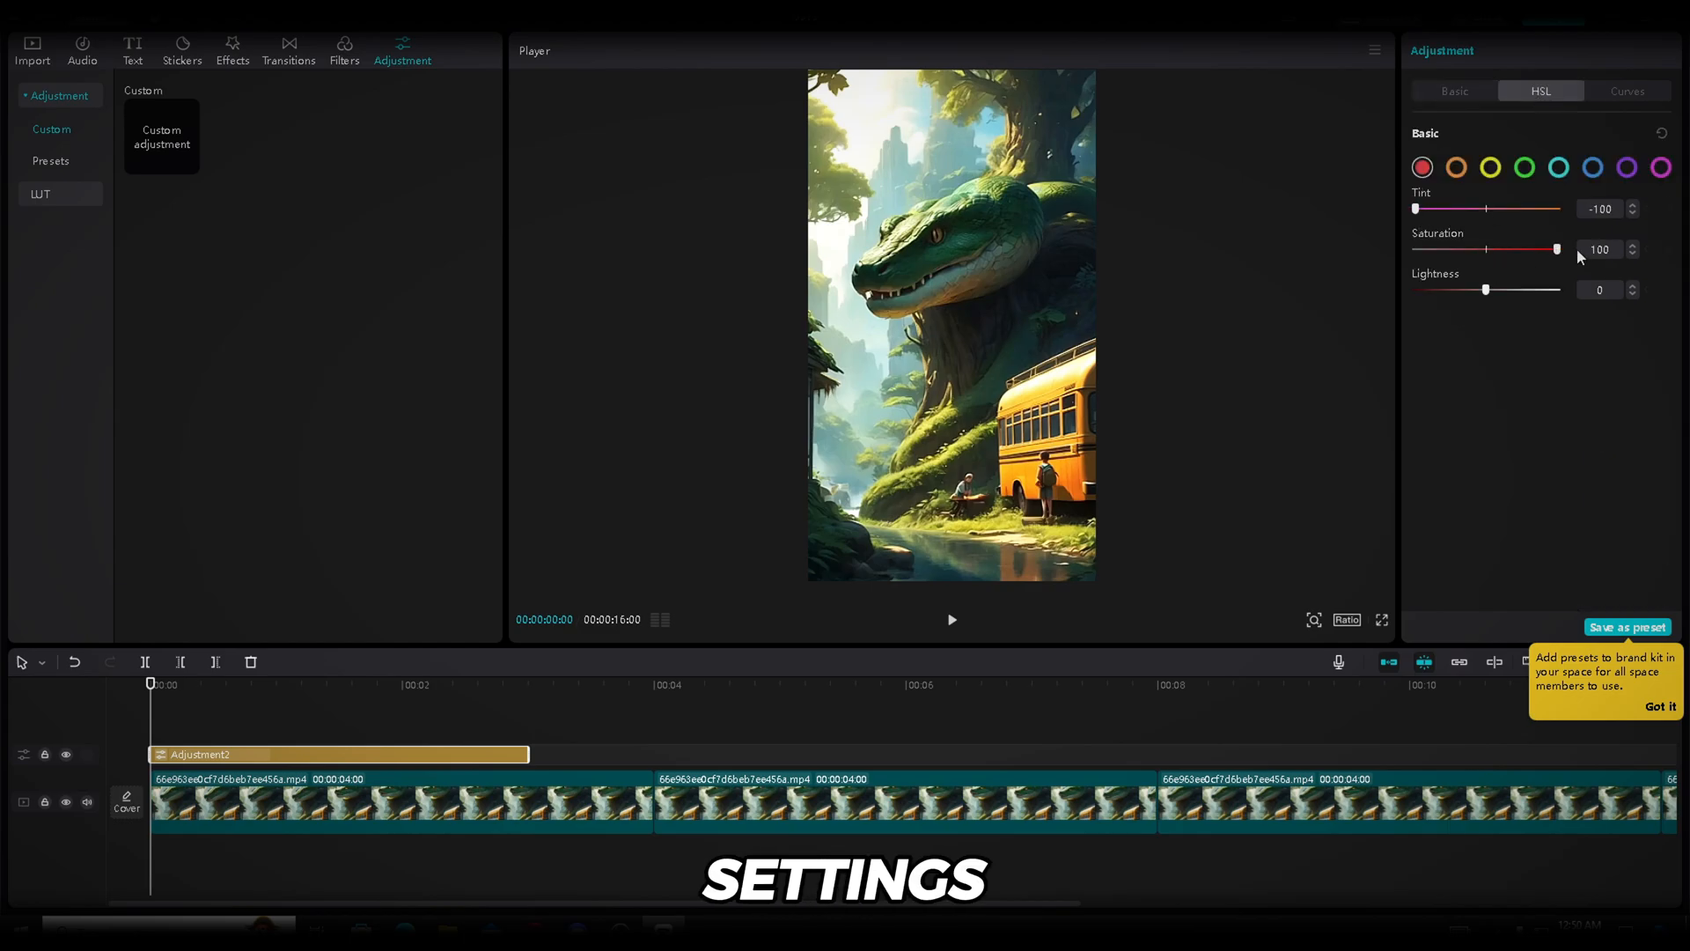
pyautogui.moveTo(1487, 290); pyautogui.dragTo(1402, 294)
# Stretch the adjustment layer across all four snake clips to 16 s and return the playhead to the start.
pyautogui.moveTo(529, 754); pyautogui.dragTo(1226, 748)
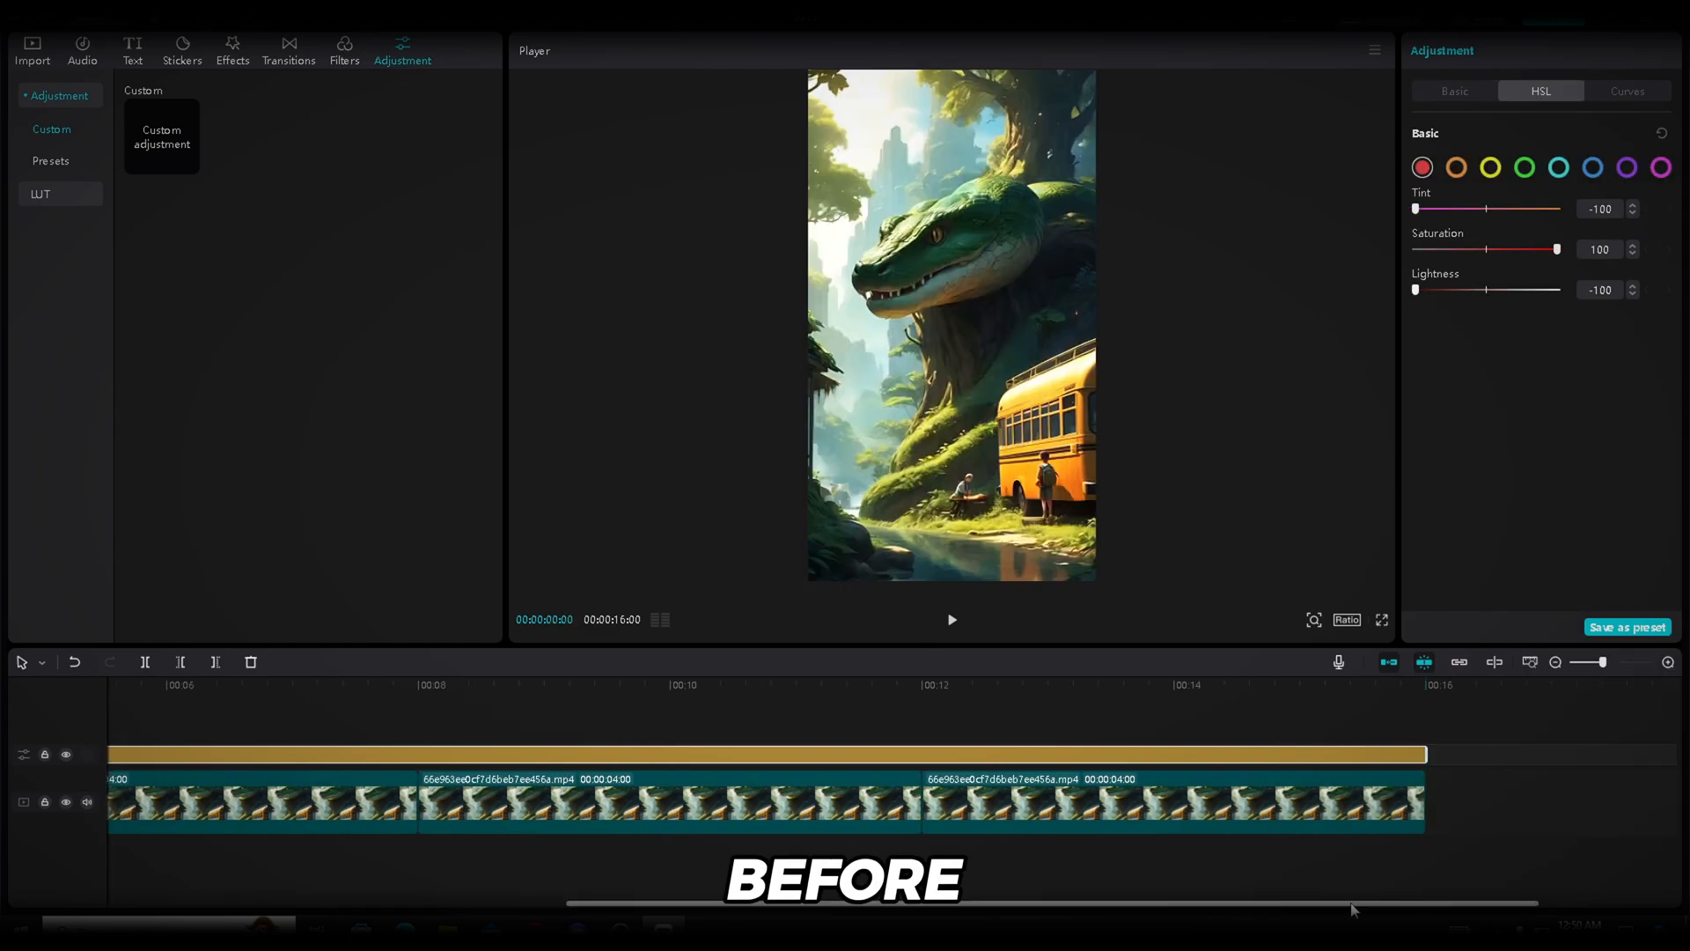
pyautogui.moveTo(1351, 903); pyautogui.dragTo(891, 905)
pyautogui.moveTo(250, 687); pyautogui.dragTo(123, 683)
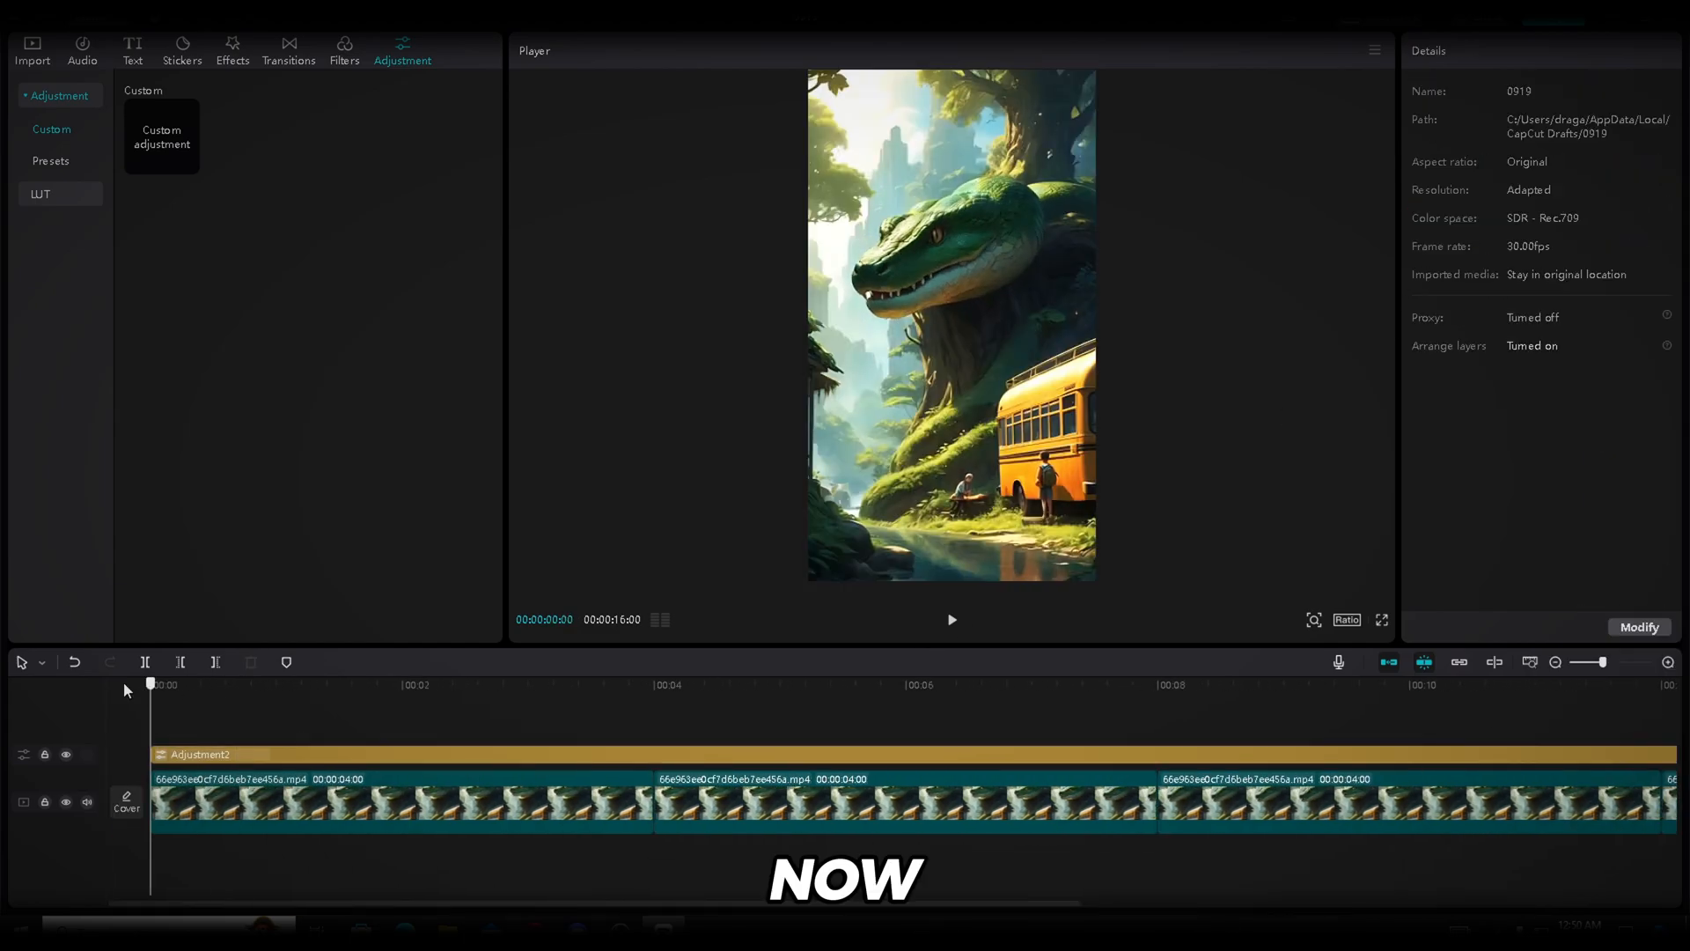
# Search the music library for "dark", preview "Dark fantasy BGM, mysterious castle" and place it below the clips.
pyautogui.click(83, 50)
pyautogui.click(140, 97)
pyautogui.write('dark')
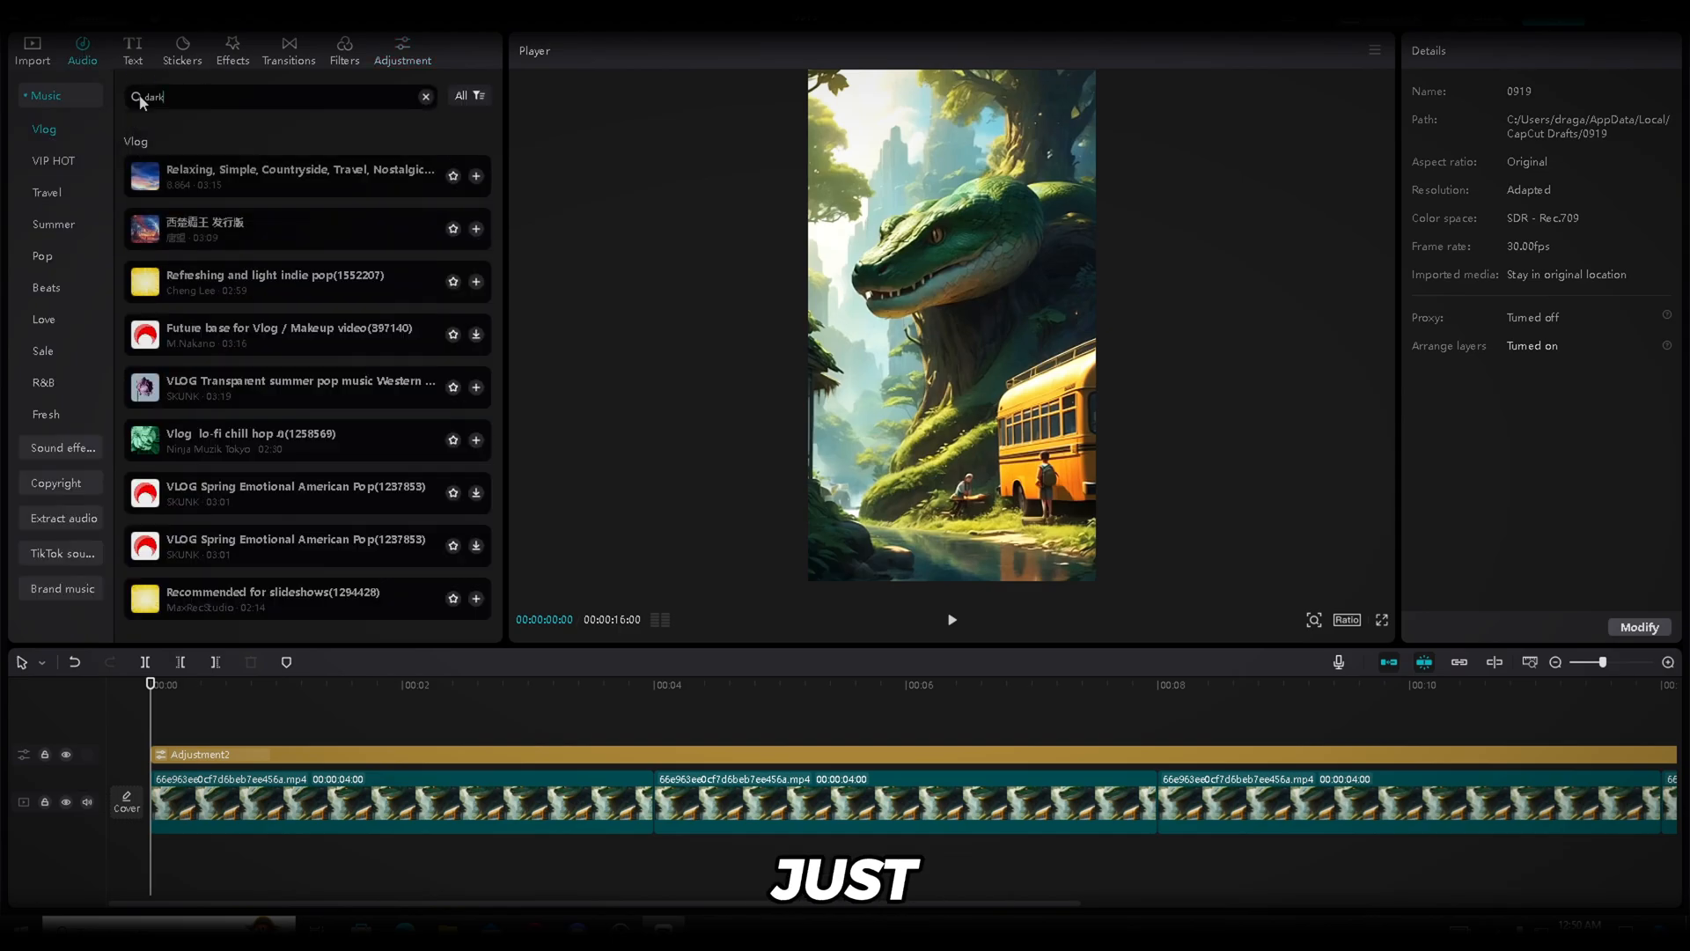
pyautogui.press('Return')
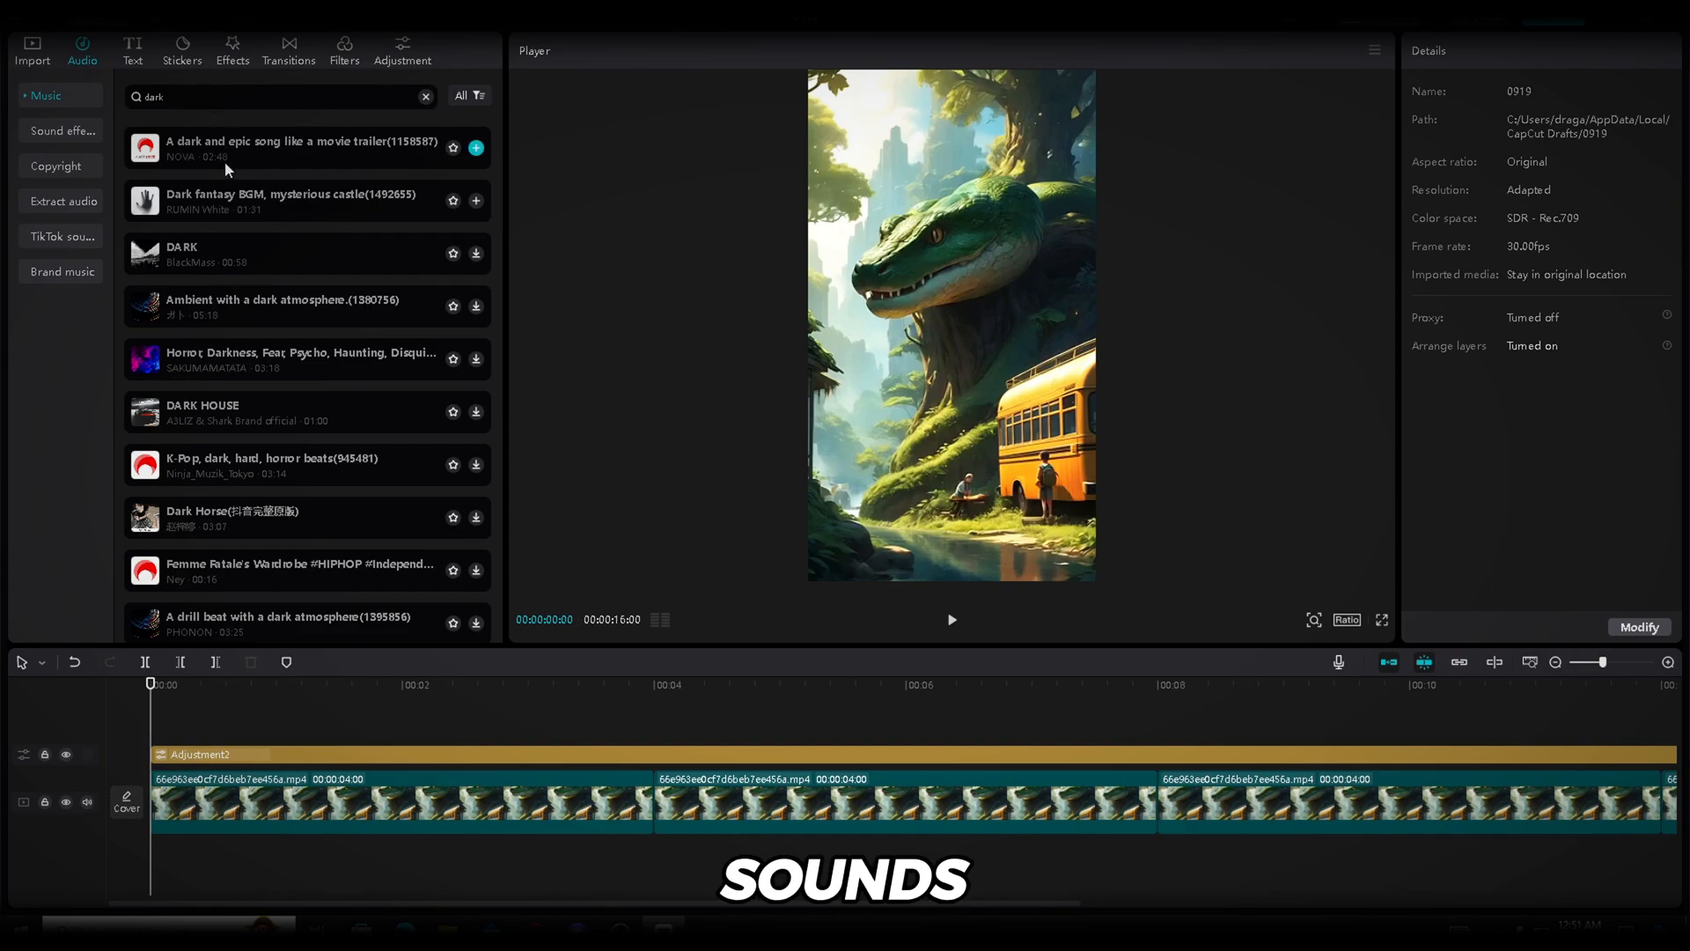
pyautogui.click(146, 207)
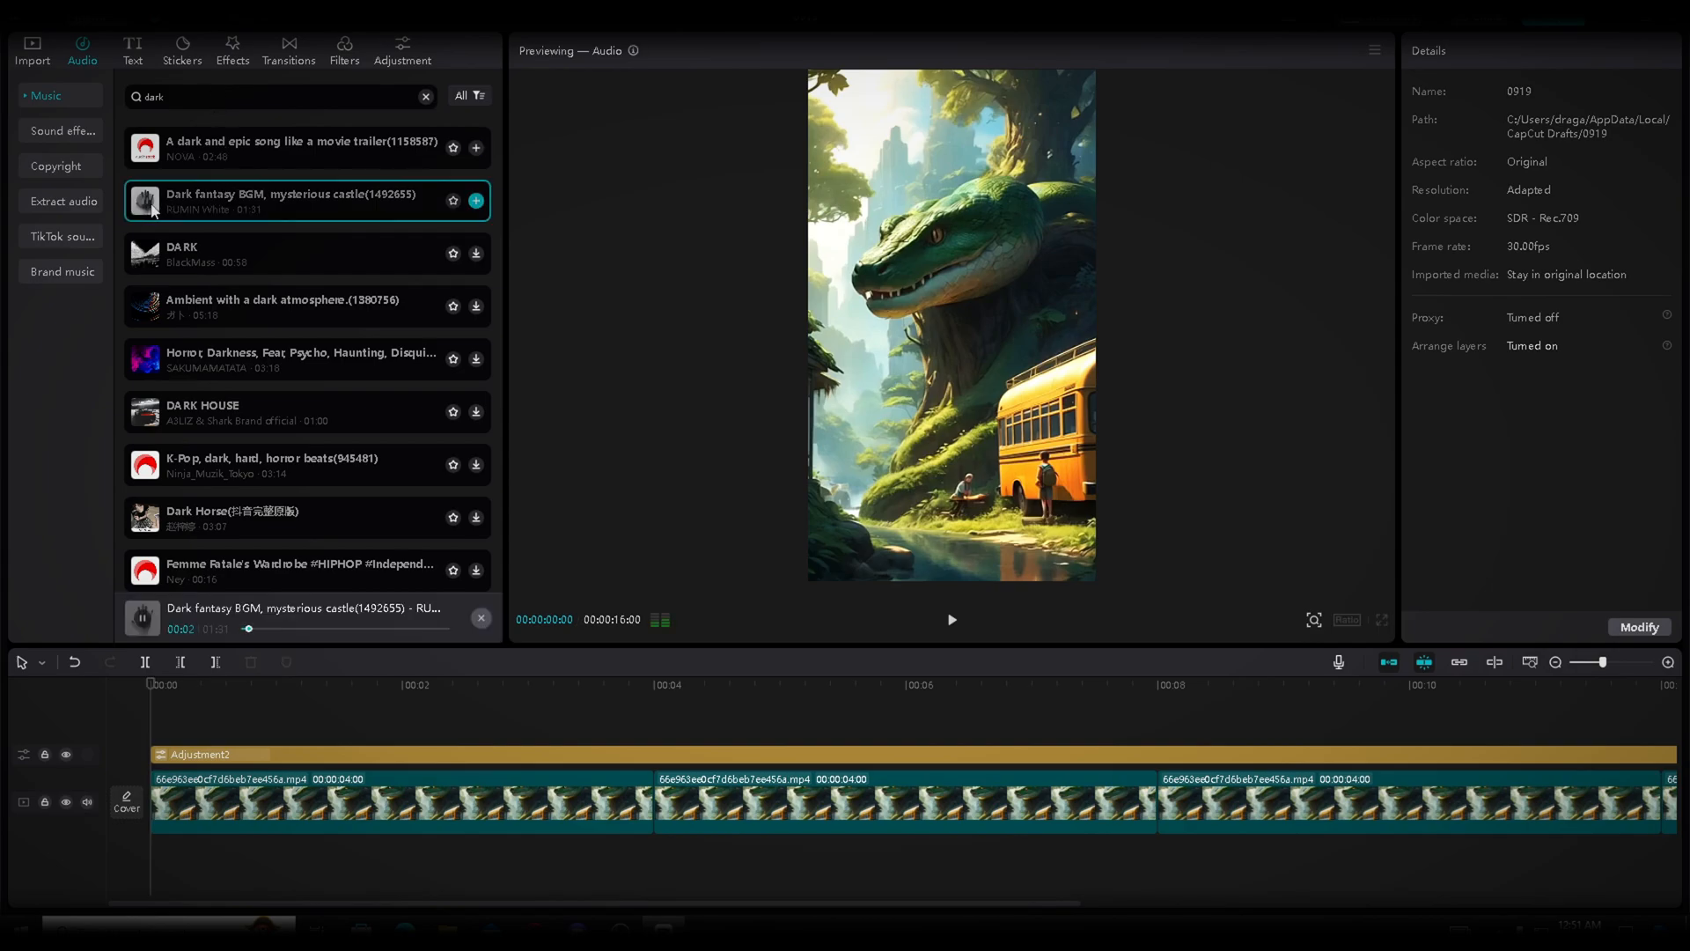
pyautogui.moveTo(188, 209); pyautogui.dragTo(366, 906)
# Split the dark fantasy track at 16 s and delete the part beyond the clips.
pyautogui.click(991, 684)
pyautogui.click(146, 662)
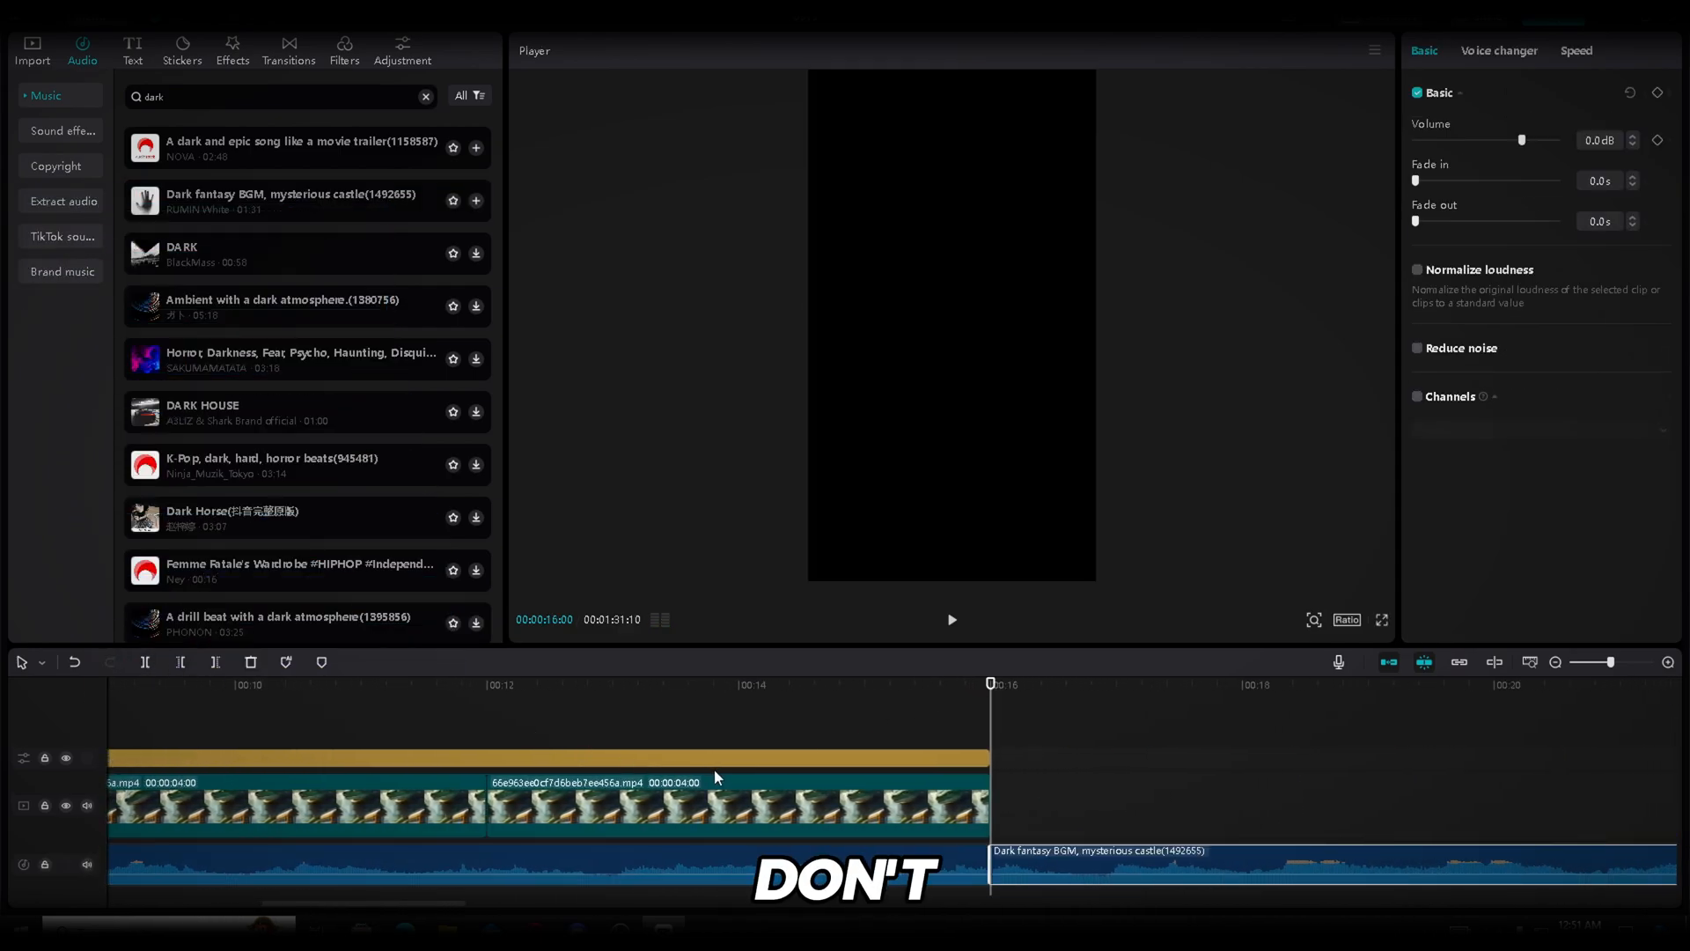
pyautogui.press('Delete')
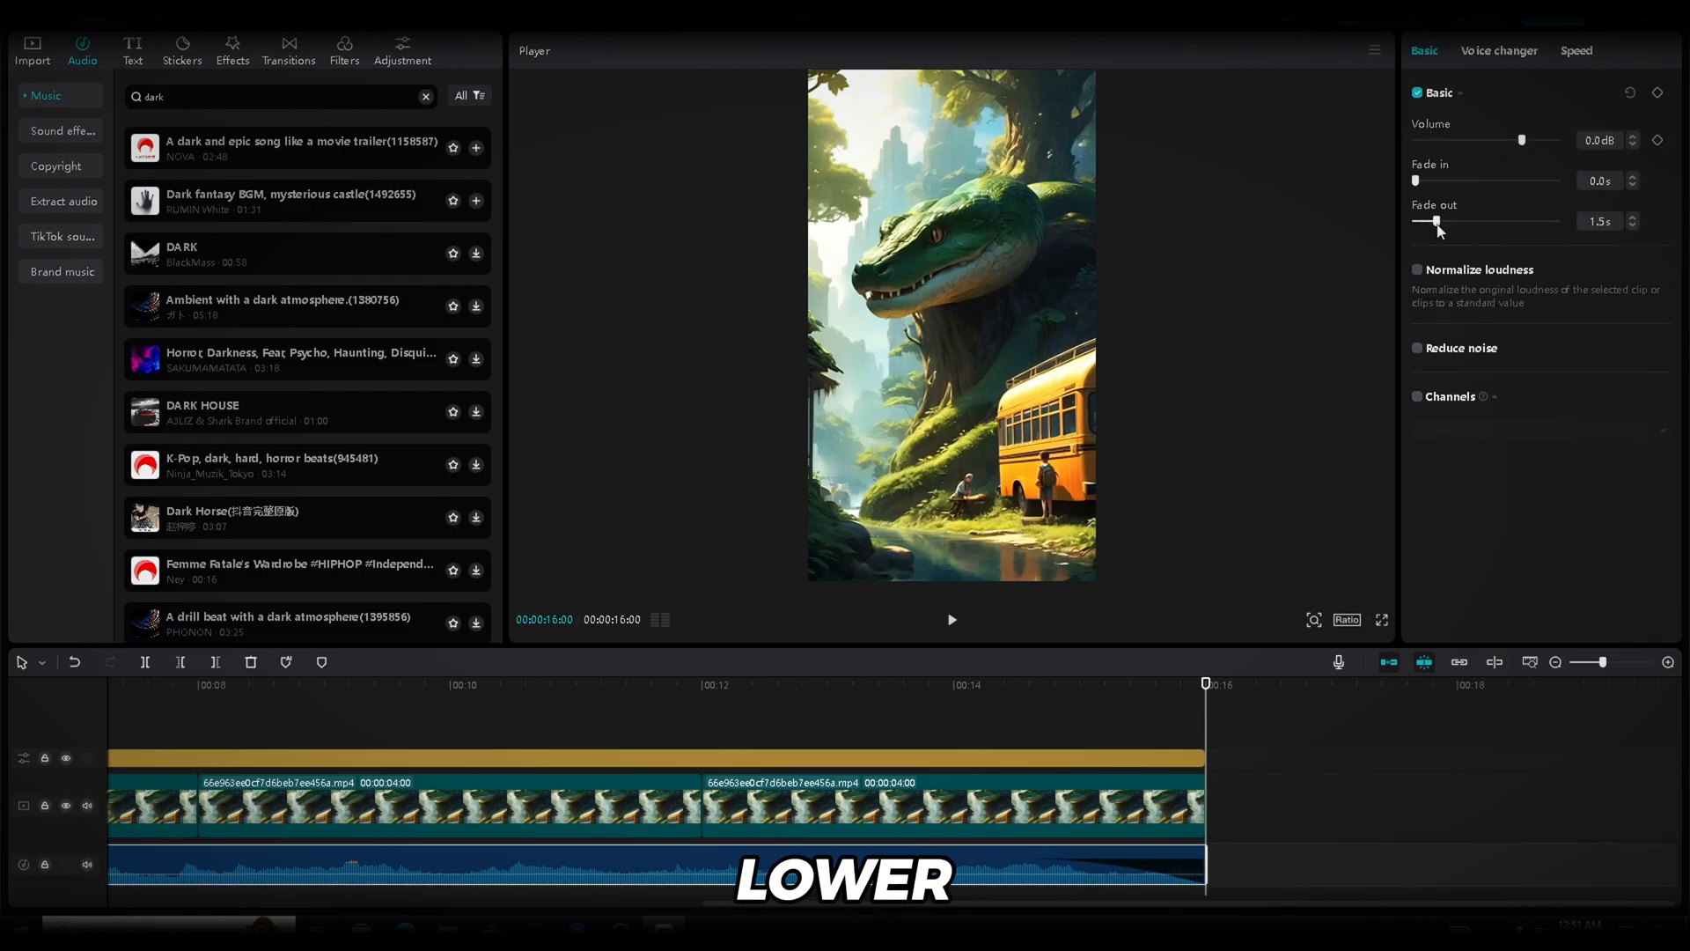